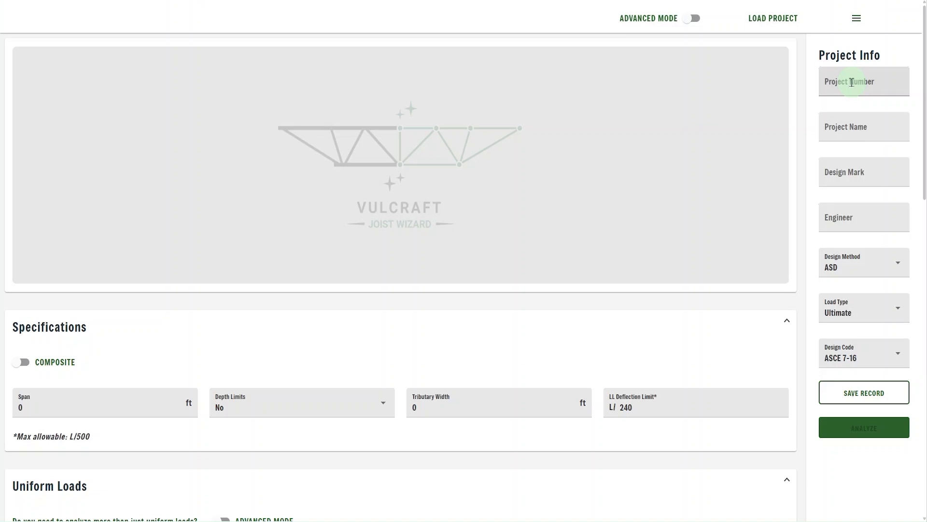
Review the design method, load type and design code options, keeping ASD, Ultimate and ASCE 7-16
{"action": "left_click", "coordinate": [868, 266]}
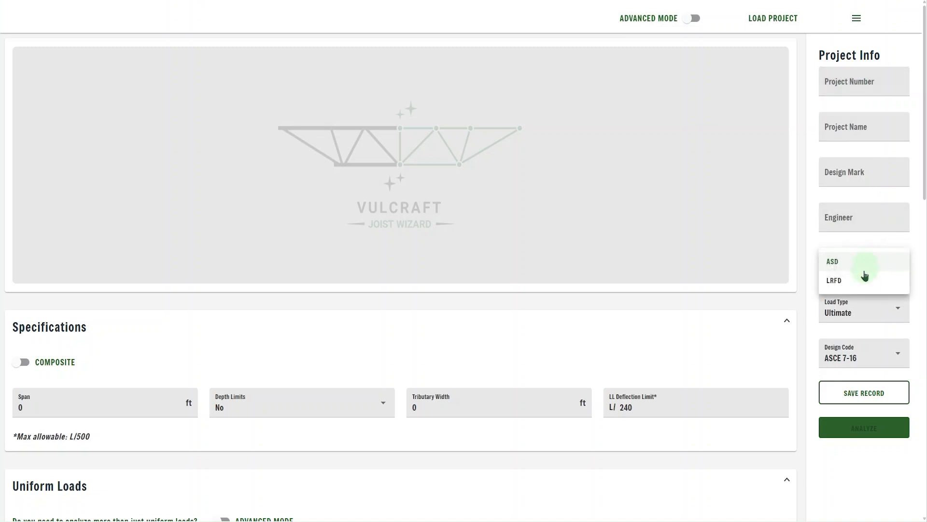
{"action": "left_click", "coordinate": [863, 266]}
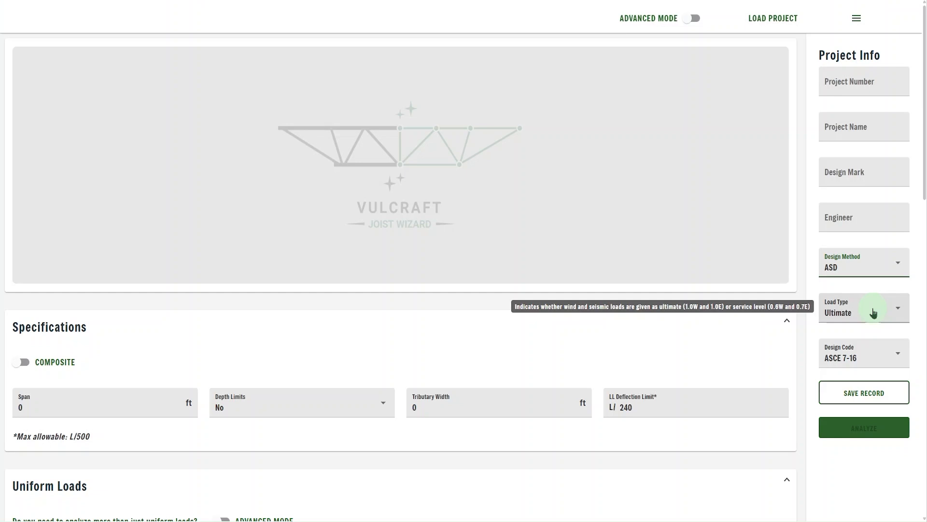
{"action": "left_click", "coordinate": [875, 313]}
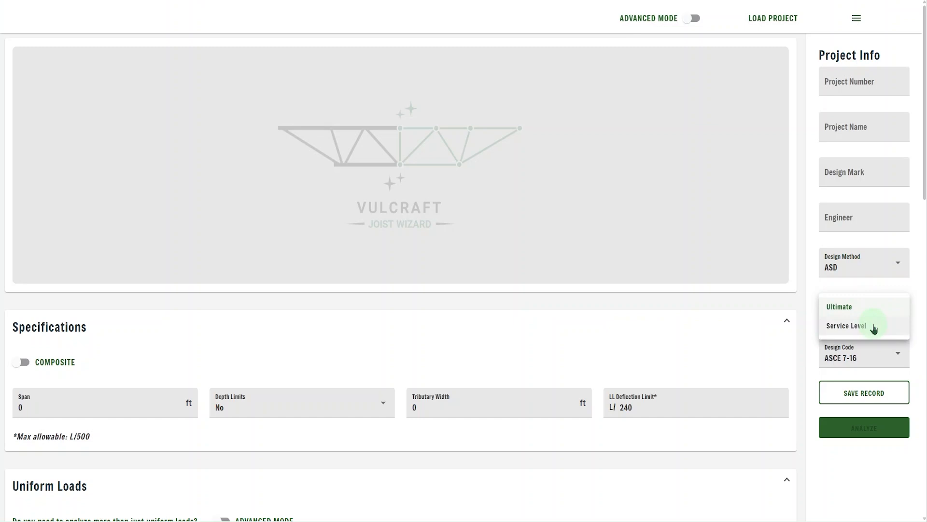
{"action": "left_click", "coordinate": [875, 309]}
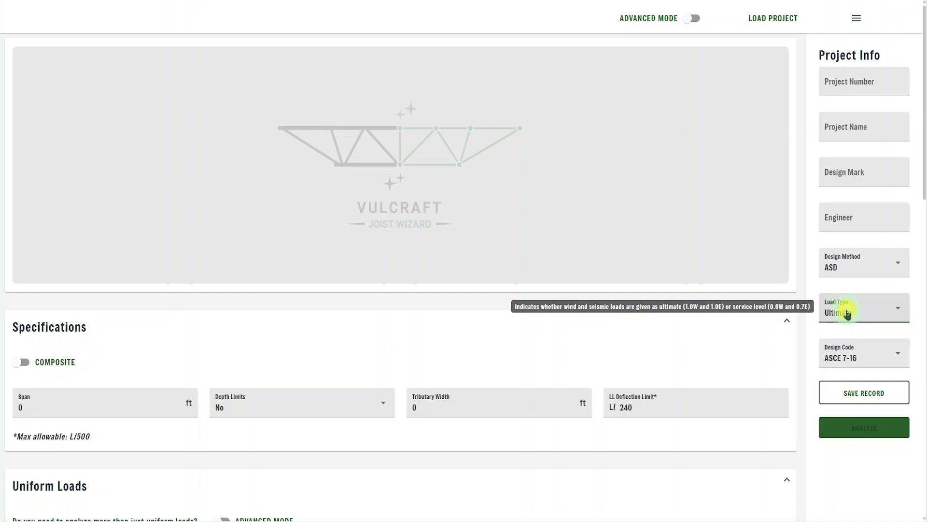
{"action": "left_click", "coordinate": [848, 313]}
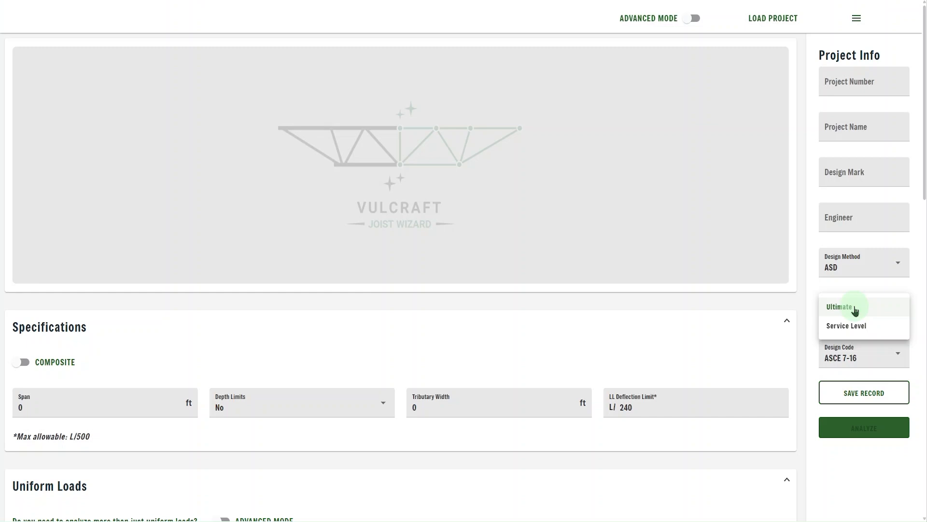
{"action": "left_click", "coordinate": [855, 310]}
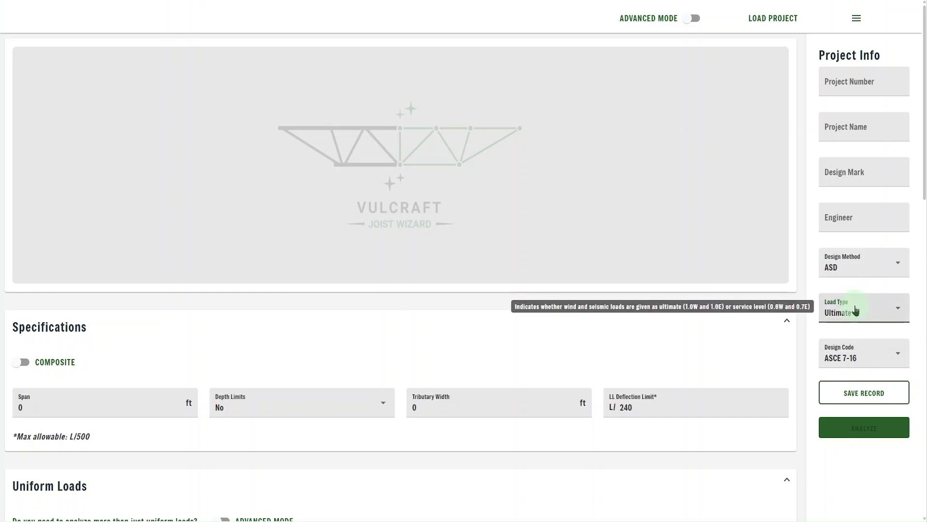
{"action": "left_click", "coordinate": [862, 356]}
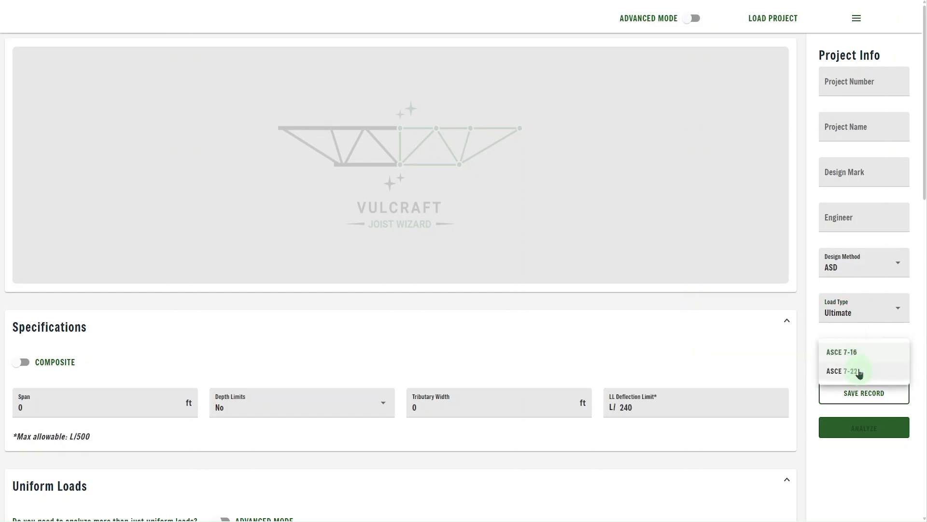
{"action": "left_click", "coordinate": [860, 358]}
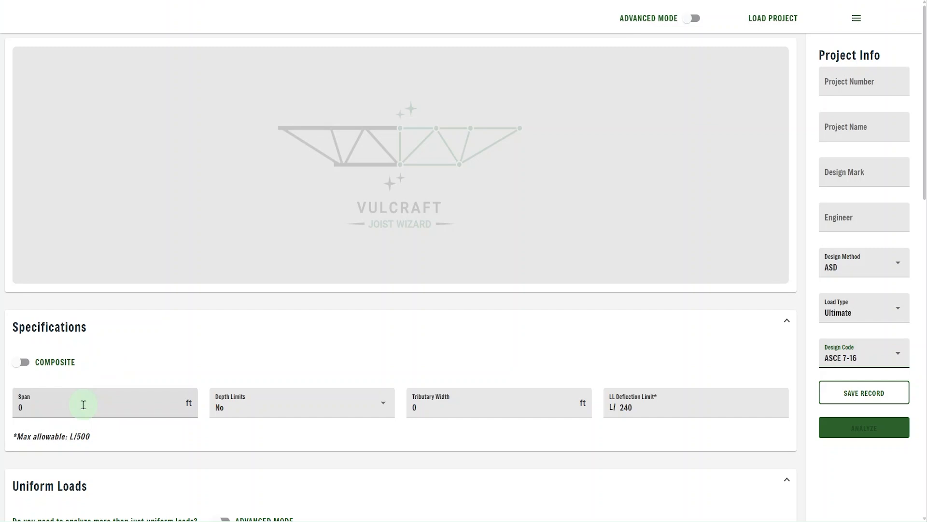
Review the depth limits and uplift type options, keeping No and Gross (1.0W)
{"action": "left_click", "coordinate": [289, 413]}
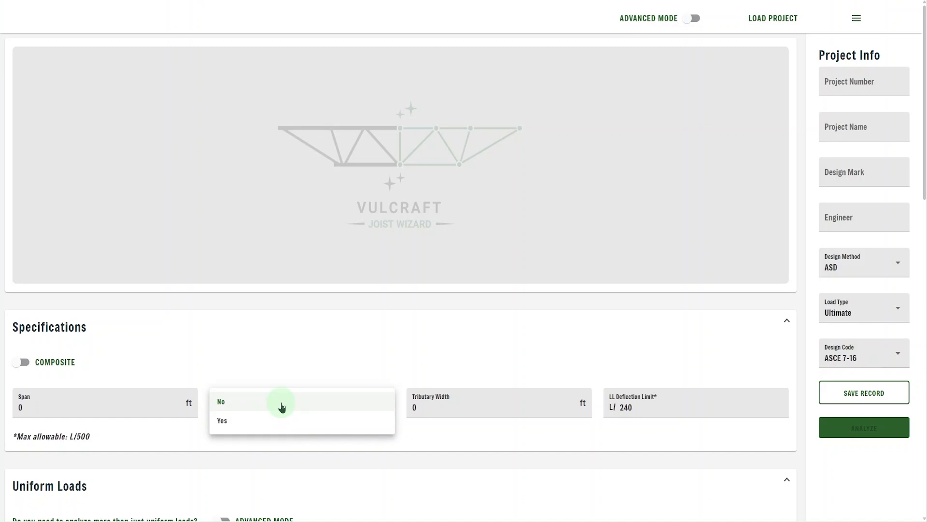
{"action": "left_click", "coordinate": [283, 406]}
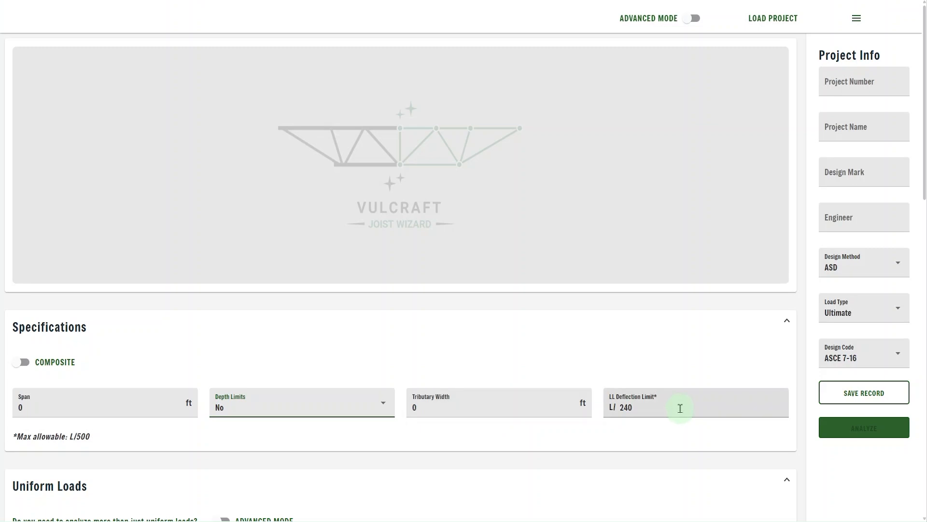
{"action": "scroll", "coordinate": [680, 412], "scroll_direction": "down", "scroll_amount": 5}
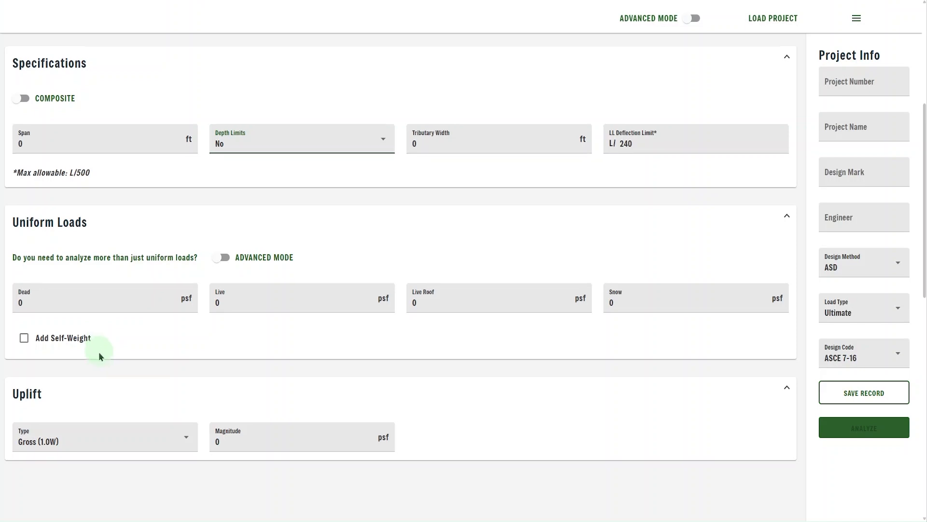
{"action": "scroll", "coordinate": [97, 354], "scroll_direction": "down", "scroll_amount": 2}
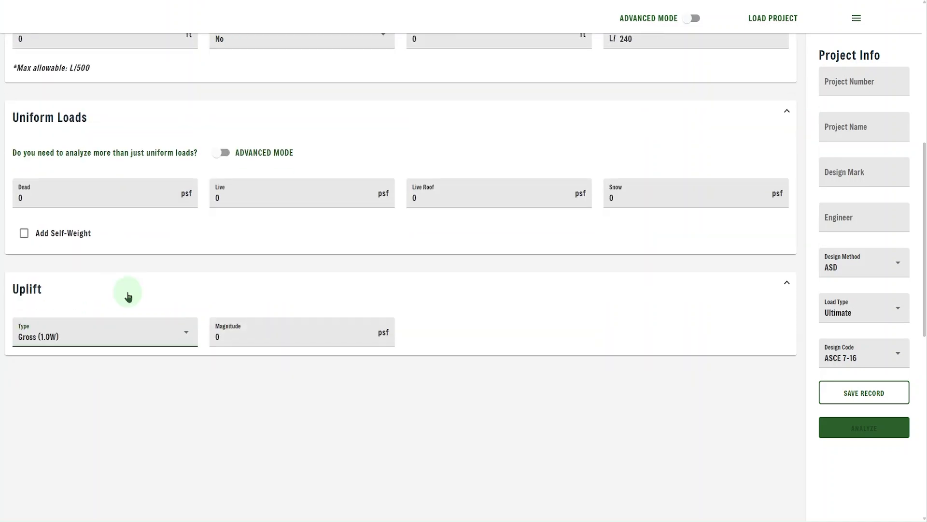
{"action": "left_click", "coordinate": [125, 334]}
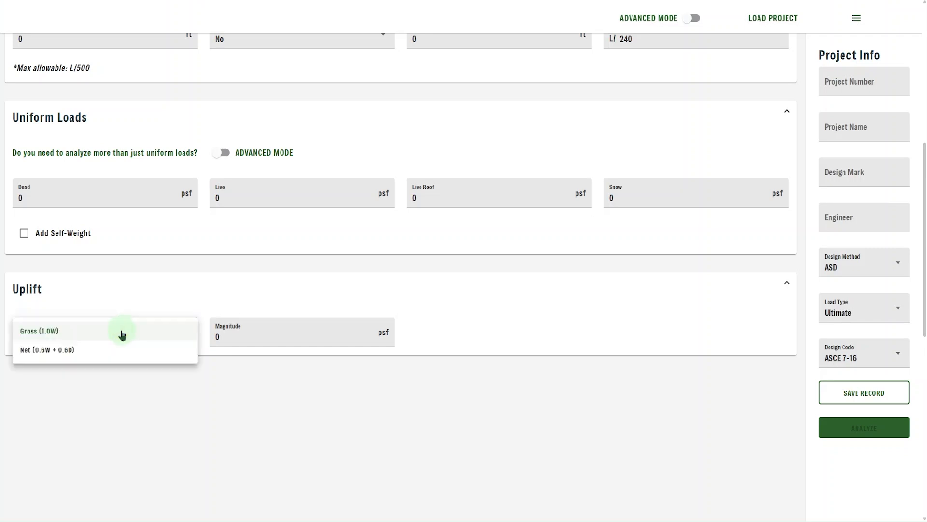
{"action": "left_click", "coordinate": [154, 288]}
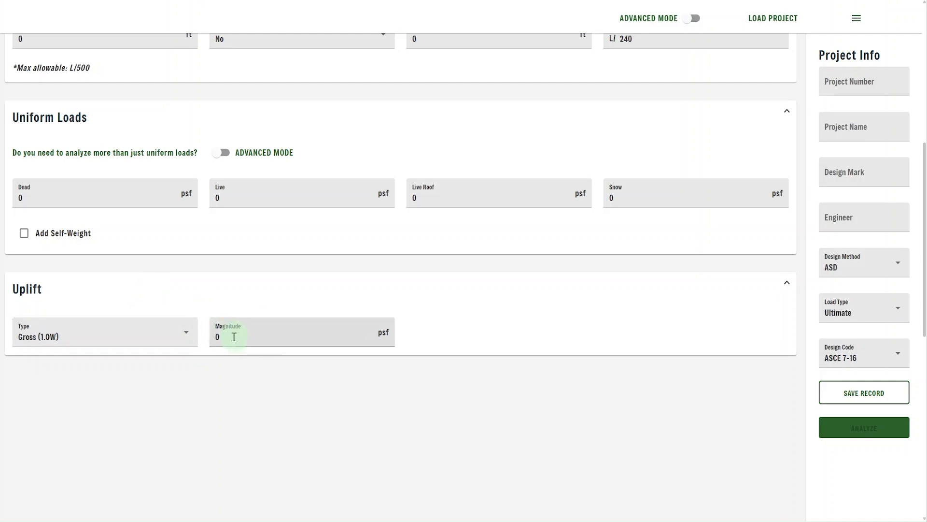
{"action": "left_click", "coordinate": [182, 337]}
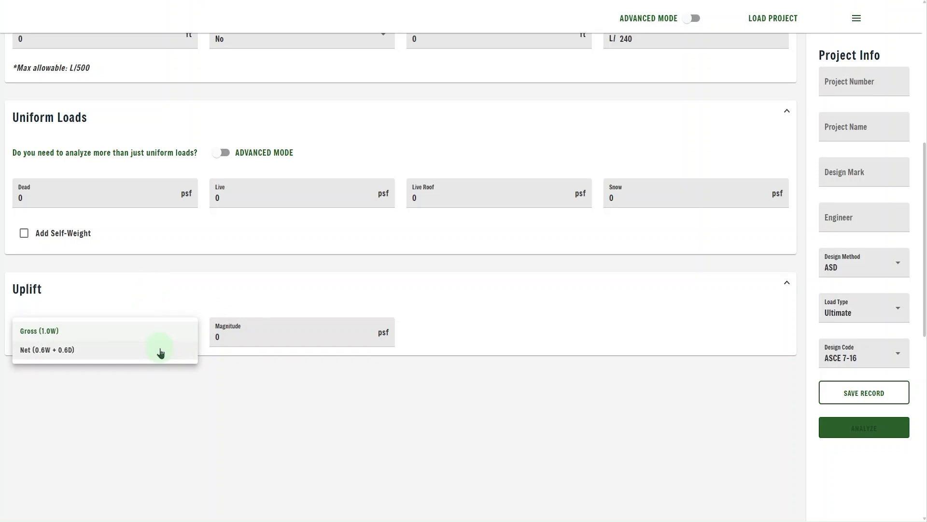
{"action": "left_click", "coordinate": [169, 299]}
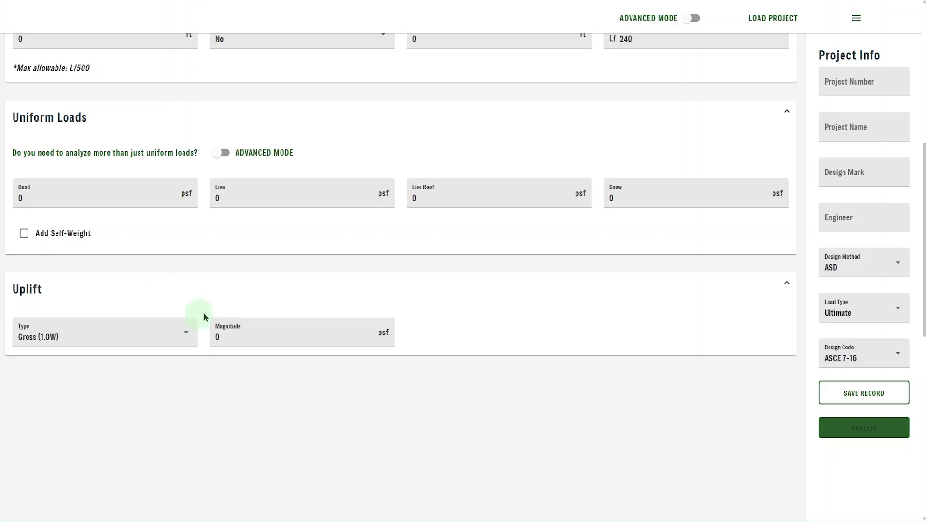
Enable Advanced Mode to analyze more than just uniform loads
{"action": "scroll", "coordinate": [424, 204], "scroll_direction": "up", "scroll_amount": 8}
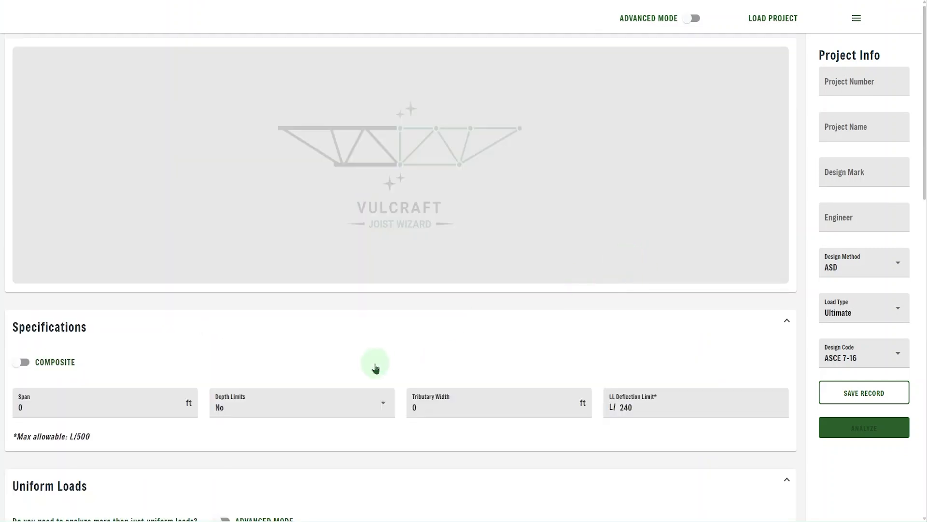
{"action": "scroll", "coordinate": [368, 341], "scroll_direction": "down", "scroll_amount": 1}
{"action": "scroll", "coordinate": [369, 341], "scroll_direction": "down", "scroll_amount": 3}
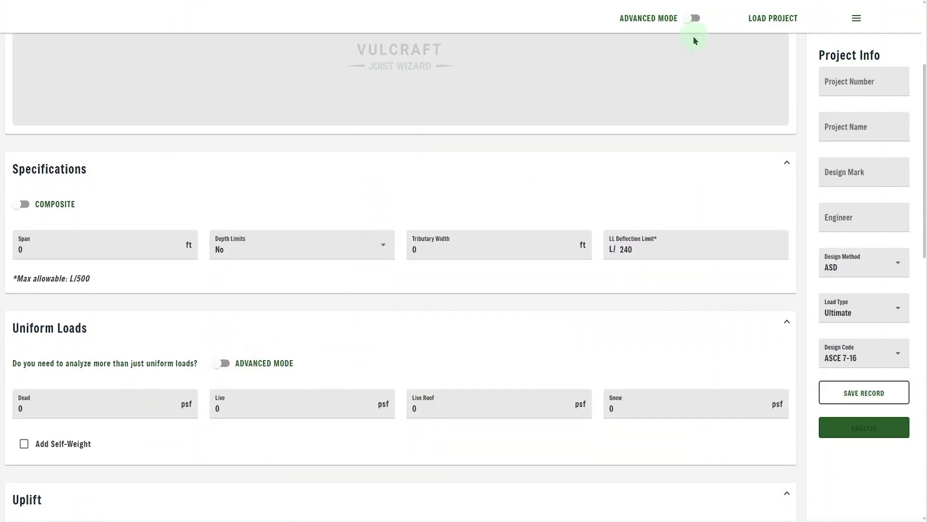
{"action": "left_click", "coordinate": [222, 363]}
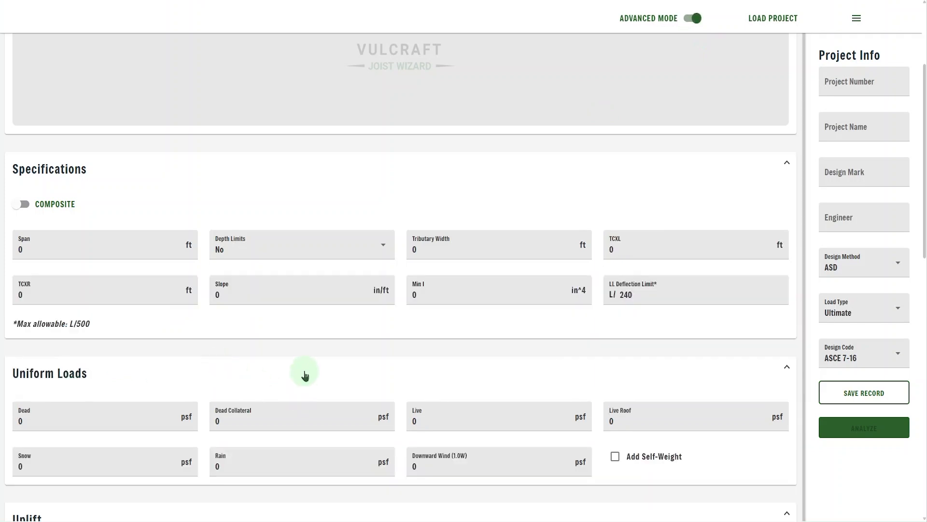
Examine the advanced specification fields, including TCXL, TCXR and Min I, and the expanded uniform load fields
{"action": "scroll", "coordinate": [304, 376], "scroll_direction": "up", "scroll_amount": 2}
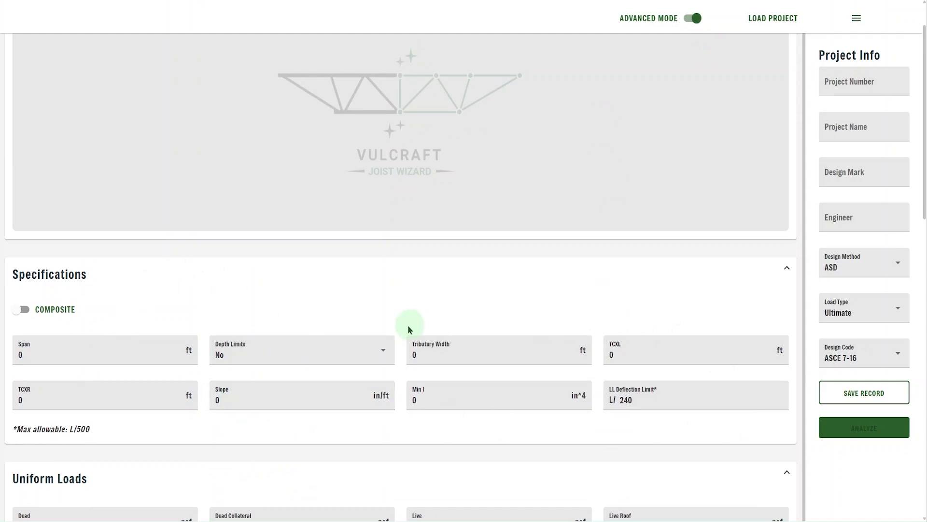
{"action": "left_click", "coordinate": [647, 356]}
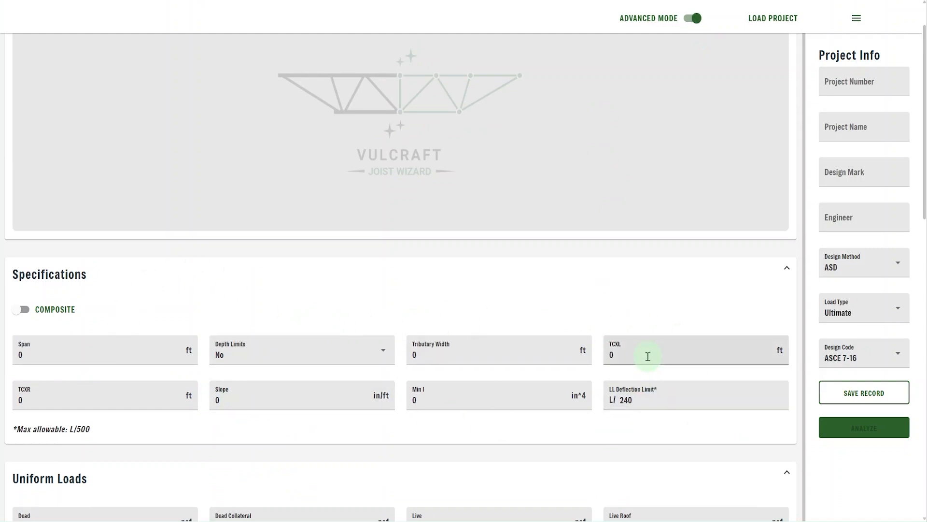
{"action": "left_click", "coordinate": [111, 395]}
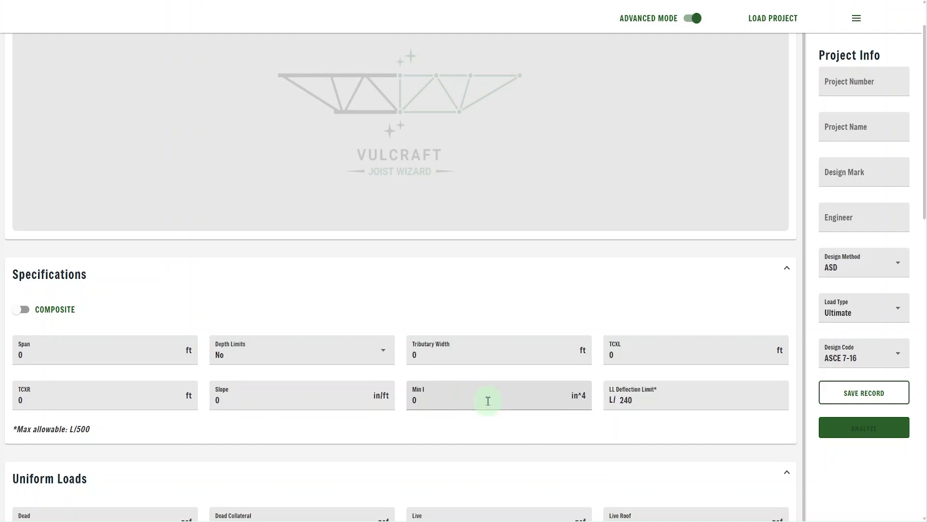
{"action": "scroll", "coordinate": [489, 397], "scroll_direction": "down", "scroll_amount": 2}
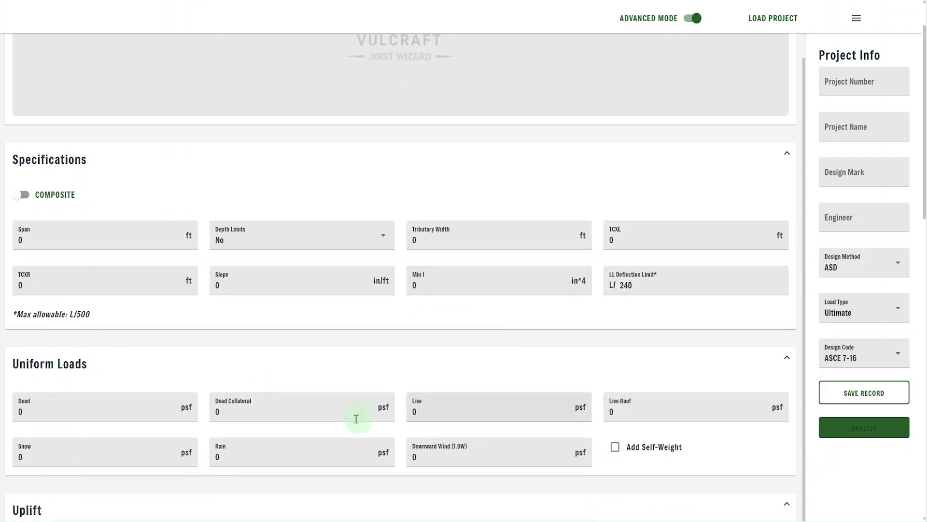
{"action": "scroll", "coordinate": [401, 414], "scroll_direction": "down", "scroll_amount": 2}
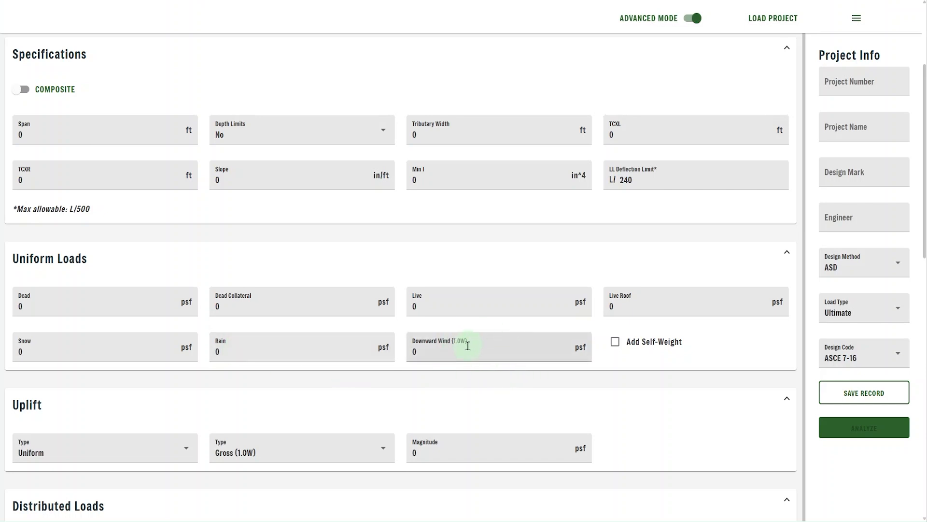
Switch the load type to Service Level, then restore it to Ultimate
{"action": "mouse_move", "coordinate": [884, 310]}
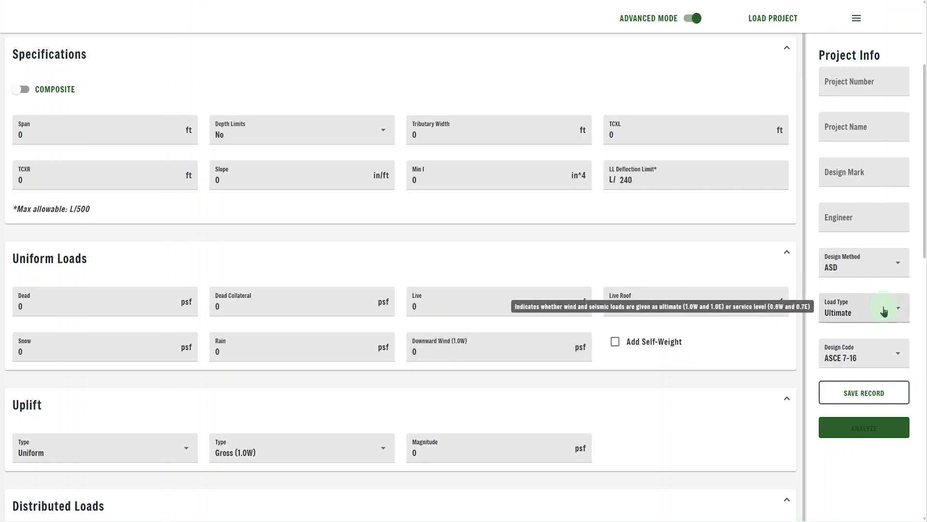
{"action": "left_click", "coordinate": [885, 310]}
{"action": "left_click", "coordinate": [866, 325]}
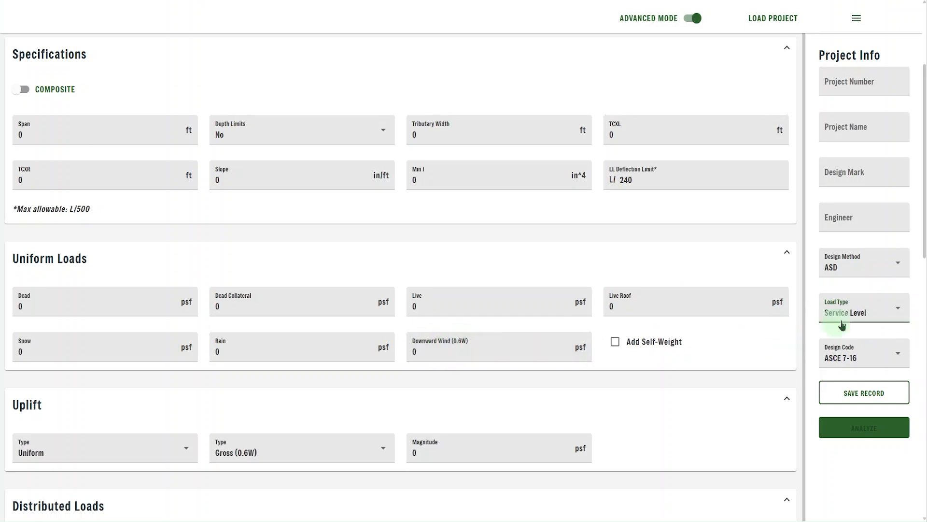
{"action": "left_click", "coordinate": [885, 311]}
{"action": "left_click", "coordinate": [857, 308]}
Switch the uplift distribution type to Zonal, then restore it to Uniform
{"action": "scroll", "coordinate": [472, 331], "scroll_direction": "down", "scroll_amount": 3}
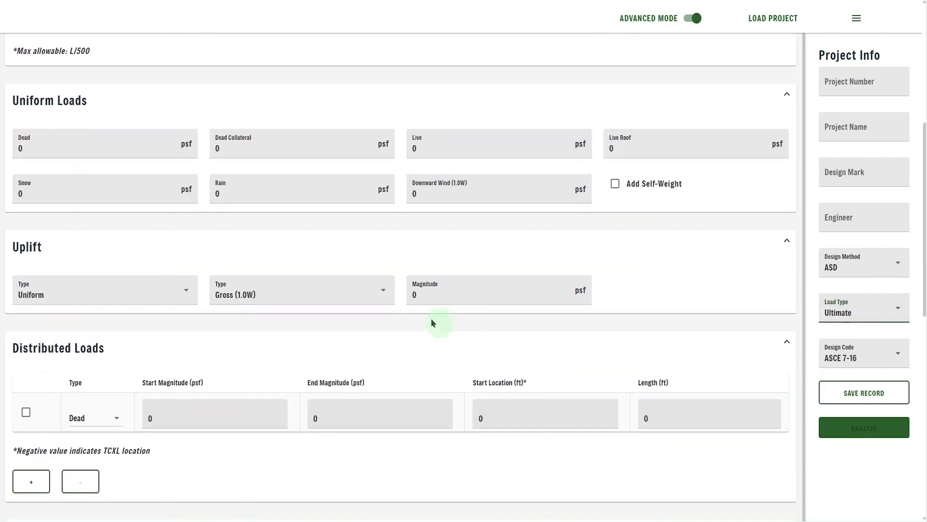
{"action": "left_click", "coordinate": [188, 294]}
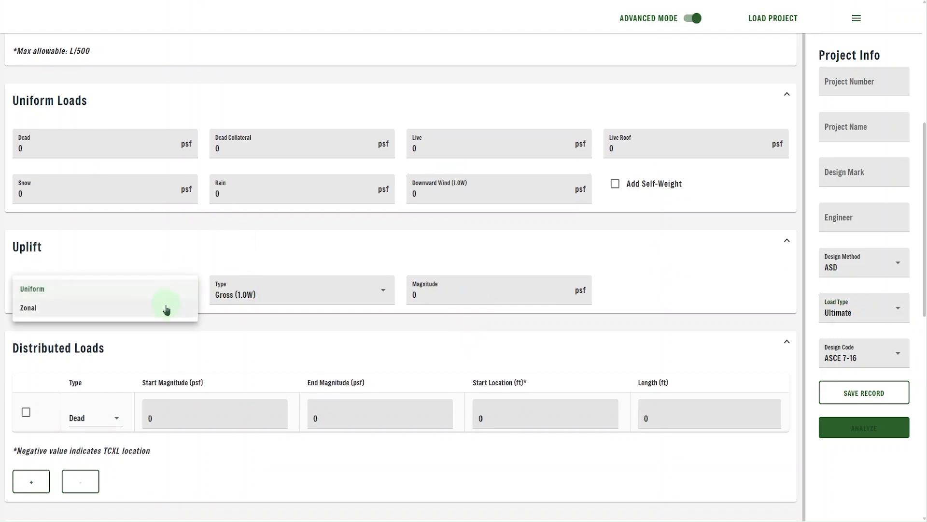
{"action": "left_click", "coordinate": [166, 308]}
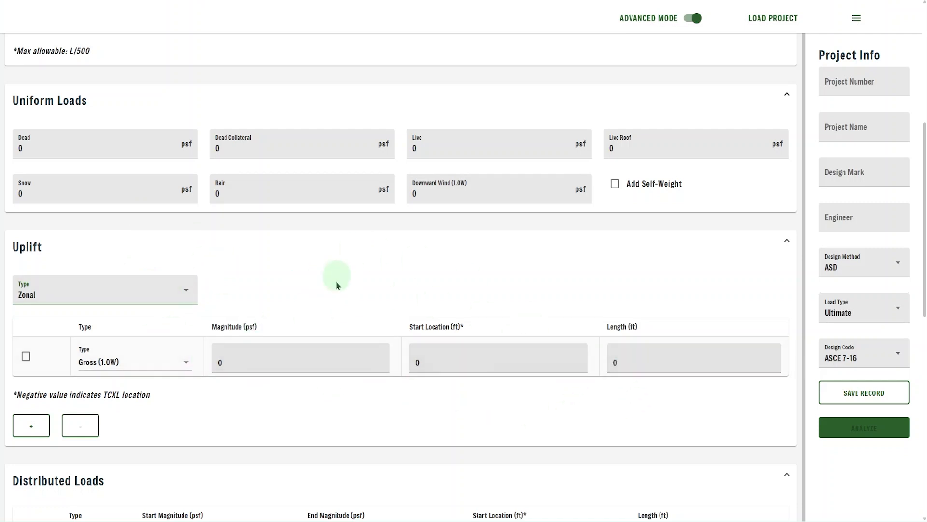
{"action": "left_click", "coordinate": [165, 292]}
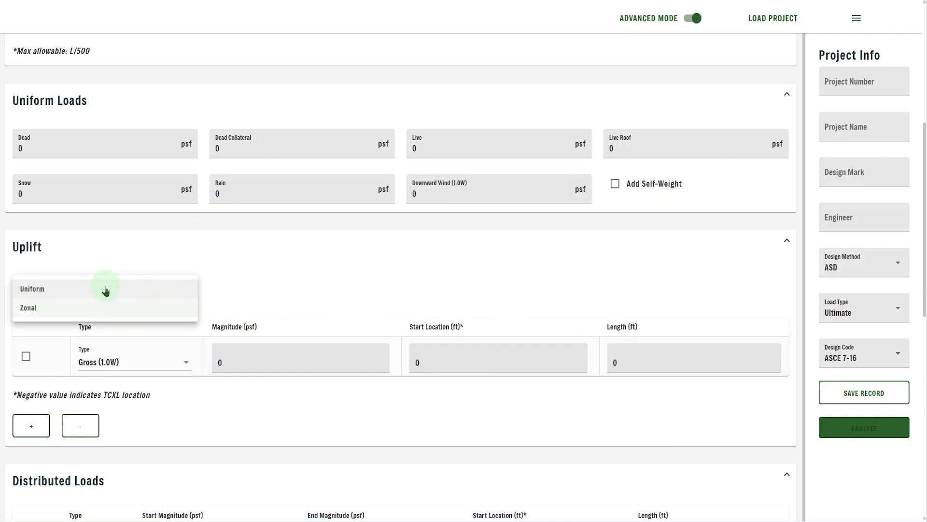
{"action": "left_click", "coordinate": [105, 287]}
Examine the advanced input fields for Distributed Loads and Concentrated Loads
{"action": "scroll", "coordinate": [338, 268], "scroll_direction": "down", "scroll_amount": 3}
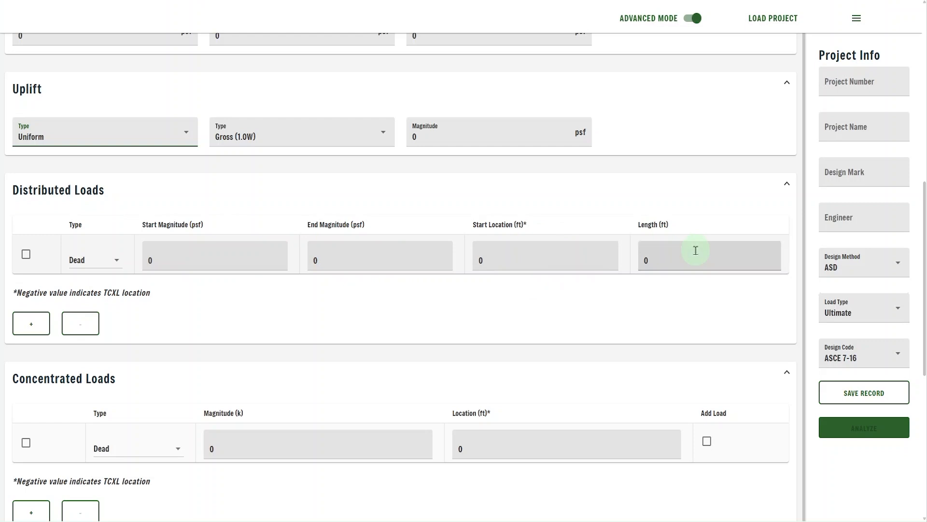
{"action": "scroll", "coordinate": [671, 241], "scroll_direction": "down", "scroll_amount": 3}
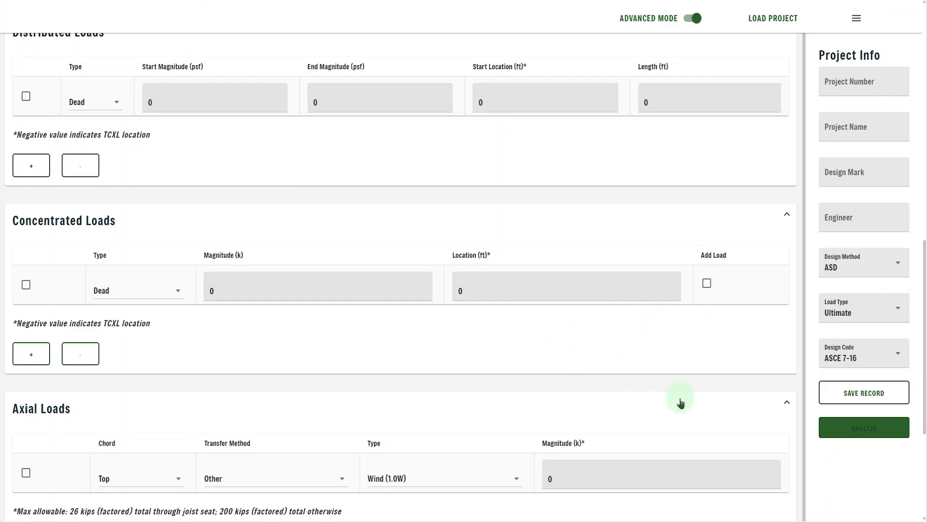
{"action": "scroll", "coordinate": [694, 416], "scroll_direction": "down", "scroll_amount": 4}
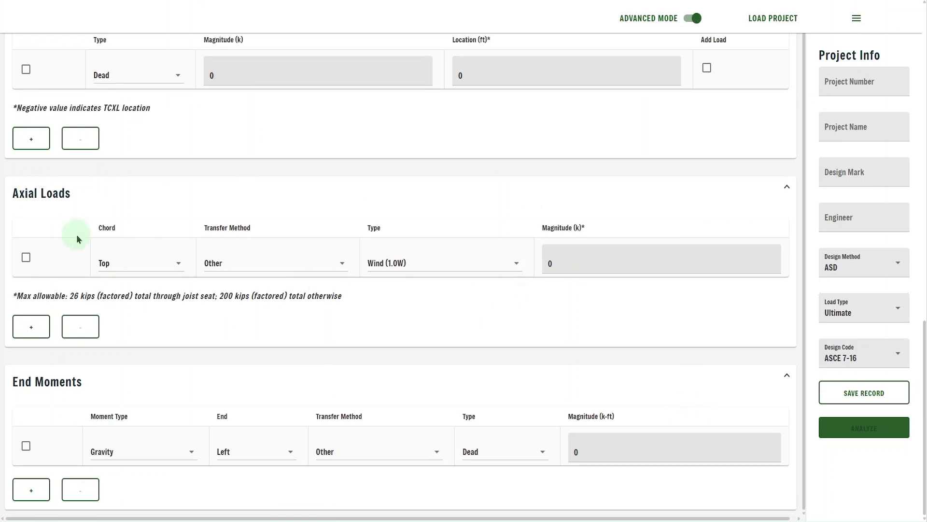
Examine the Axial Loads choices for chord, transfer method and load type, along with the magnitude field
{"action": "left_click", "coordinate": [167, 266]}
{"action": "left_click", "coordinate": [159, 264]}
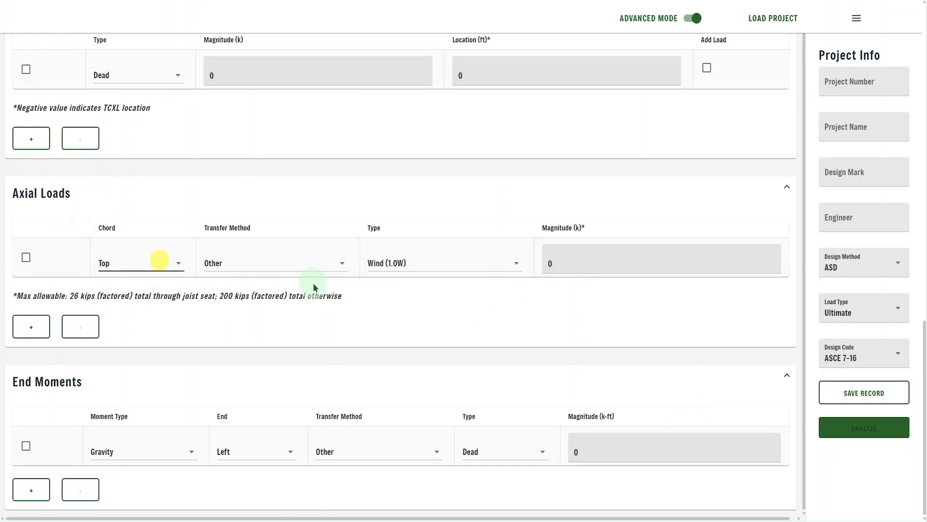
{"action": "left_click", "coordinate": [318, 265]}
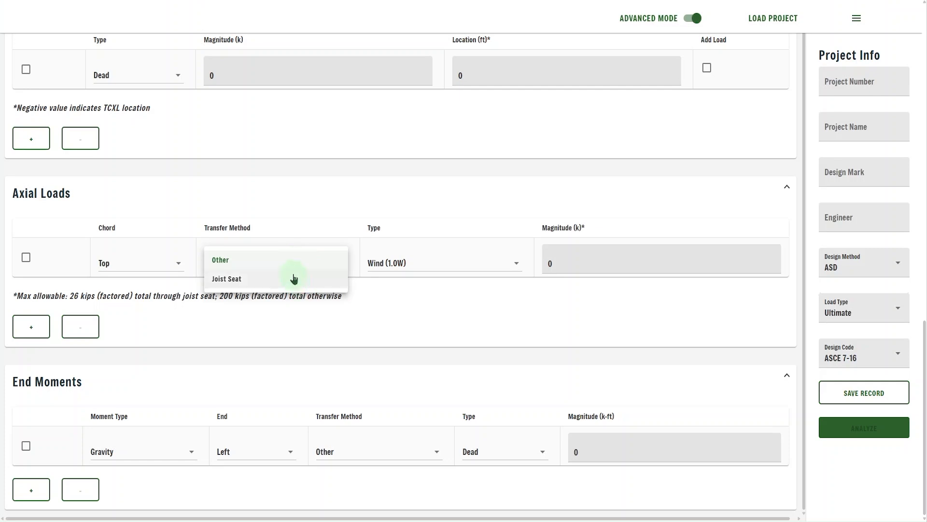
{"action": "left_click", "coordinate": [295, 260]}
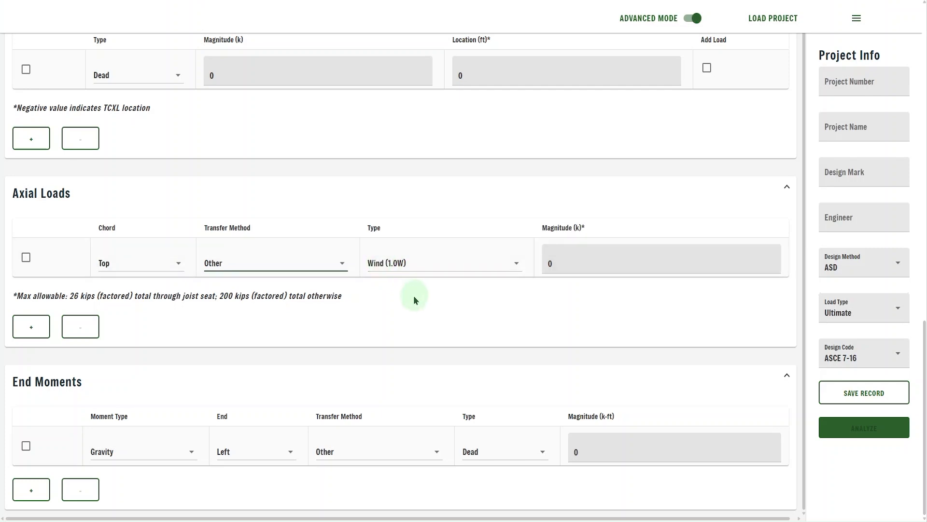
{"action": "left_click", "coordinate": [420, 263]}
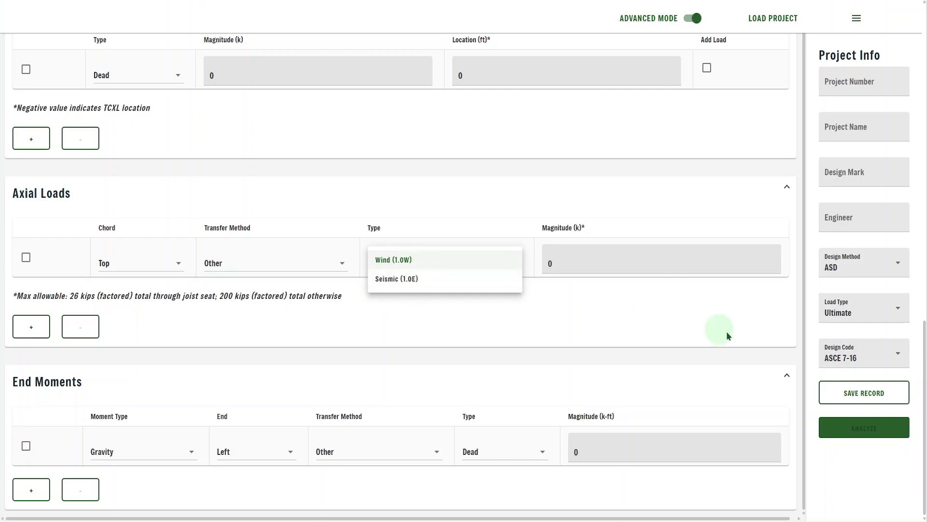
{"action": "left_click", "coordinate": [697, 316]}
{"action": "left_click", "coordinate": [568, 262]}
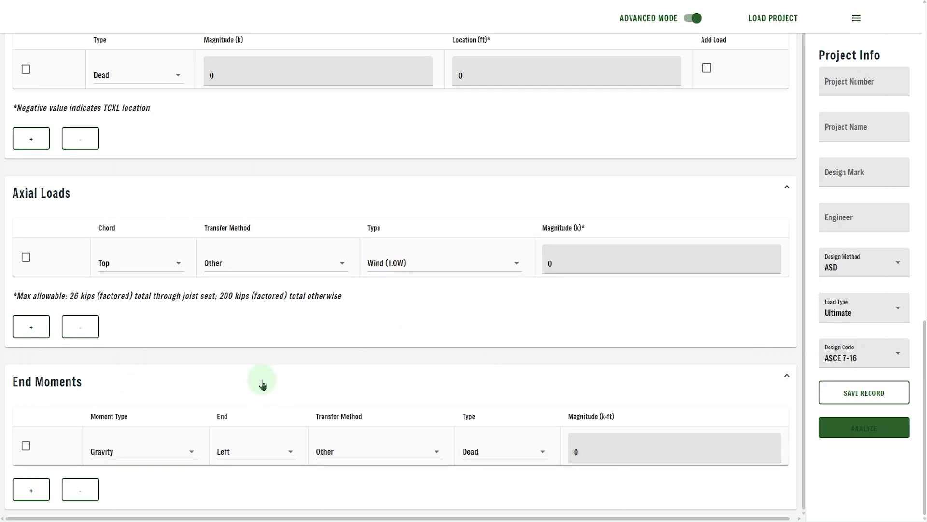
Examine the End Moments choices for moment type, end, transfer method and load type
{"action": "left_click", "coordinate": [188, 452]}
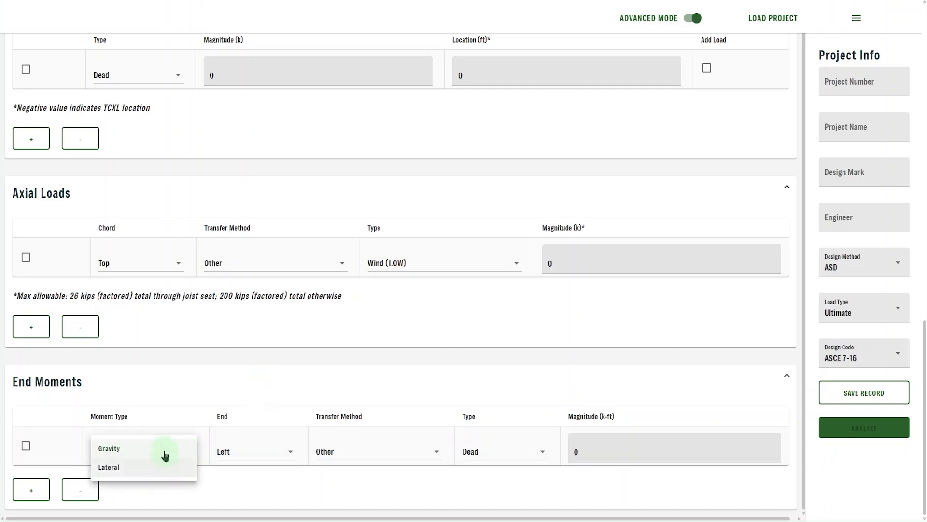
{"action": "left_click", "coordinate": [249, 496]}
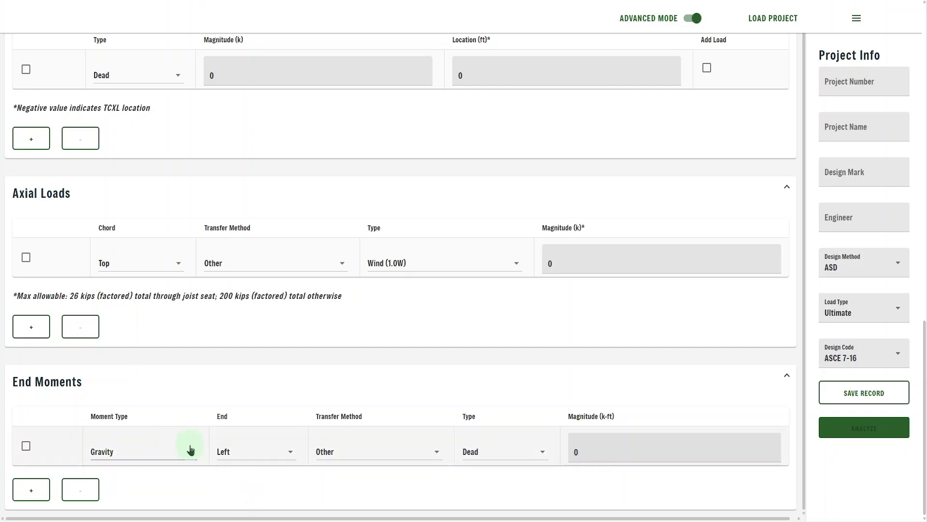
{"action": "left_click", "coordinate": [289, 454]}
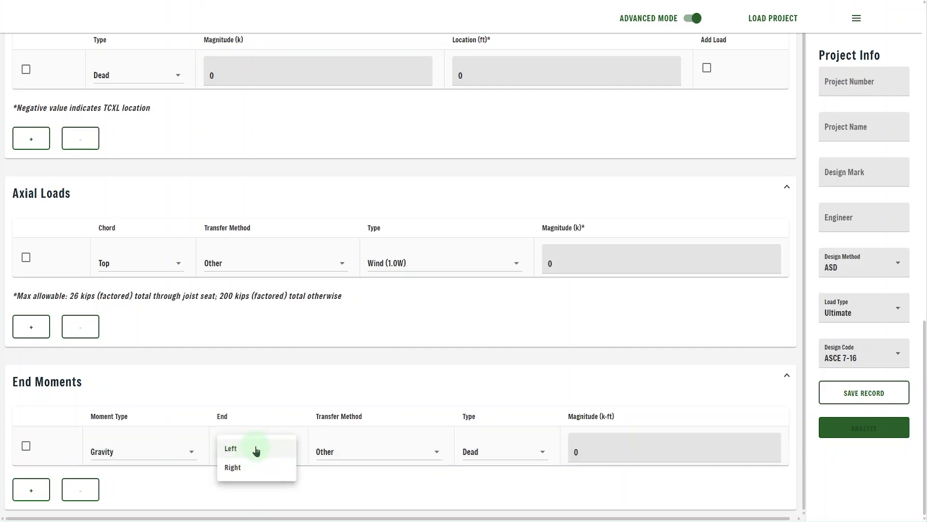
{"action": "left_click", "coordinate": [260, 447]}
{"action": "left_click", "coordinate": [372, 456]}
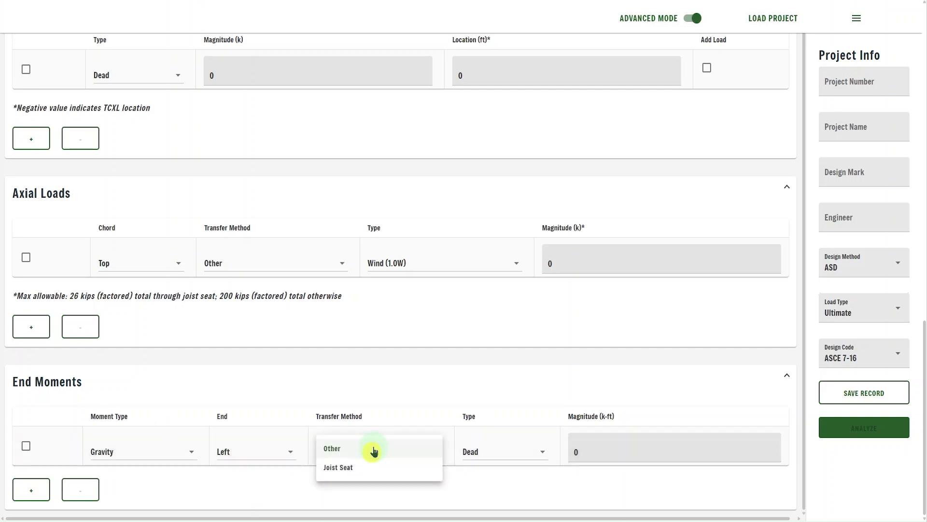
{"action": "left_click", "coordinate": [380, 449]}
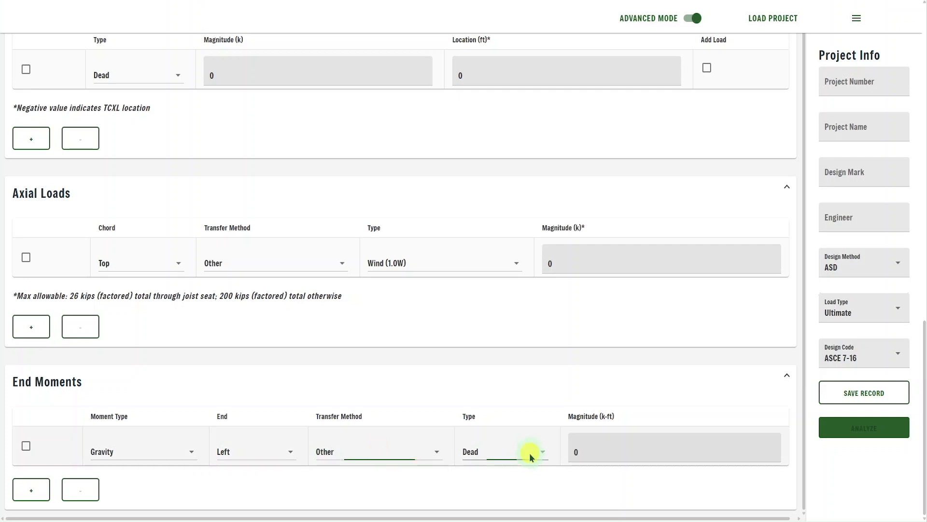
{"action": "left_click", "coordinate": [531, 456]}
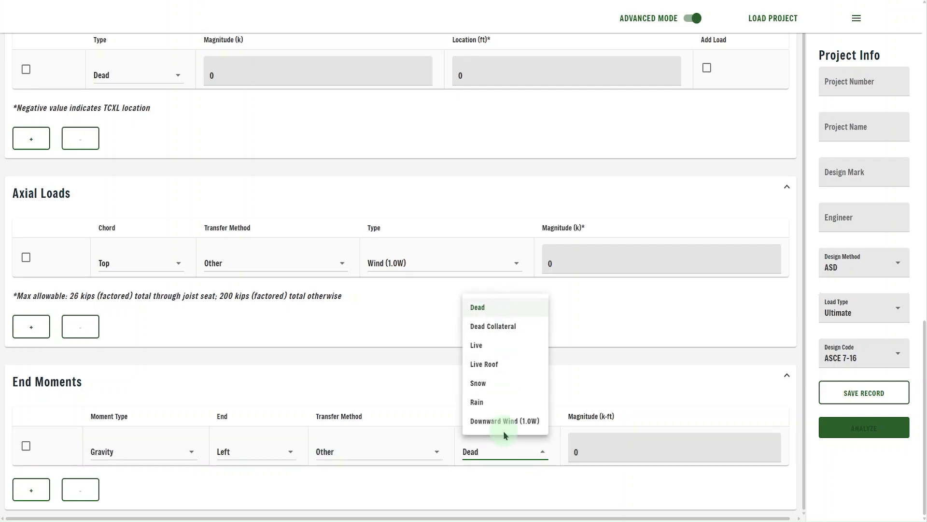
{"action": "left_click", "coordinate": [504, 494]}
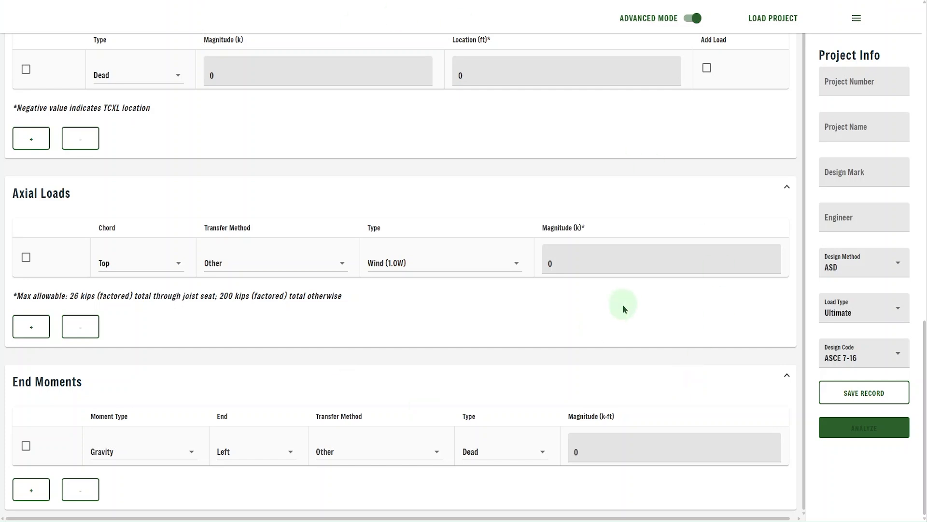
Turn off Advanced Mode and confirm clearing all advanced inputs
{"action": "left_click", "coordinate": [695, 20]}
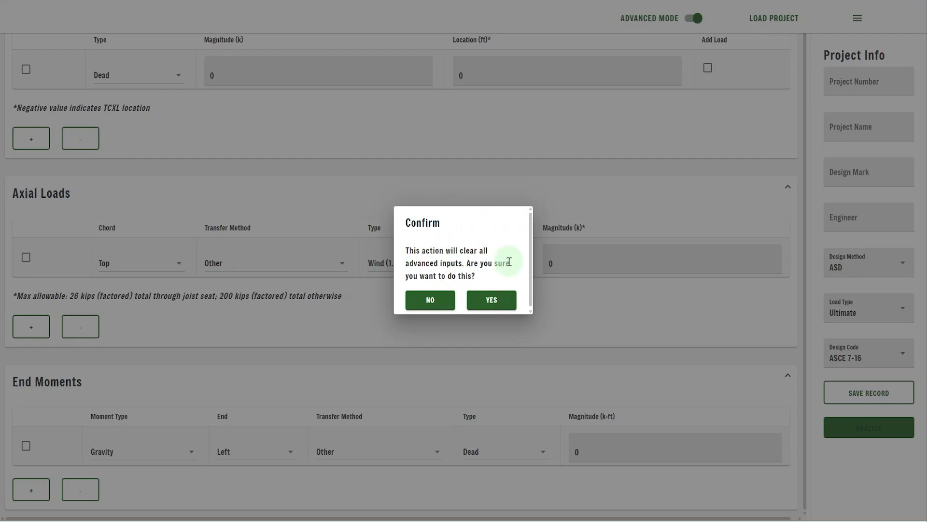
{"action": "left_click", "coordinate": [501, 307]}
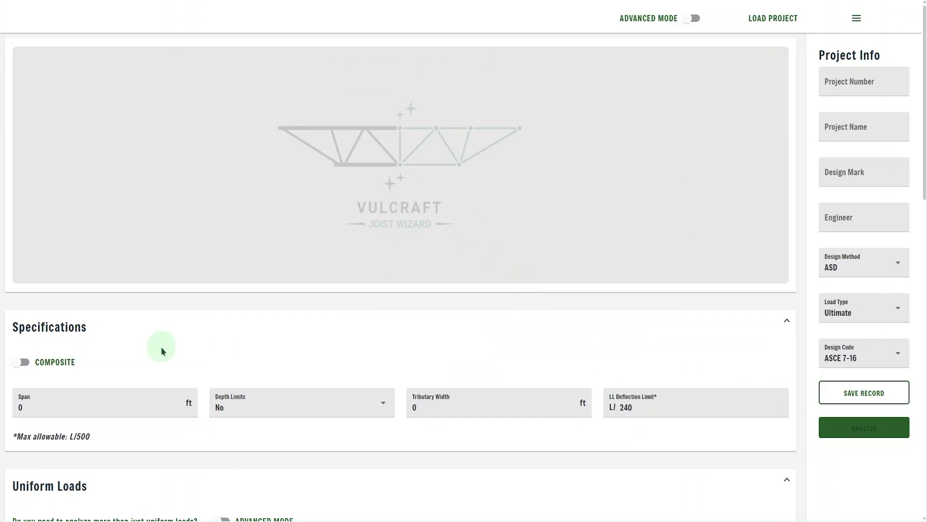
Turn on Composite design and examine the Slab inputs, including the deck profile options and stud cost
{"action": "left_click", "coordinate": [24, 363]}
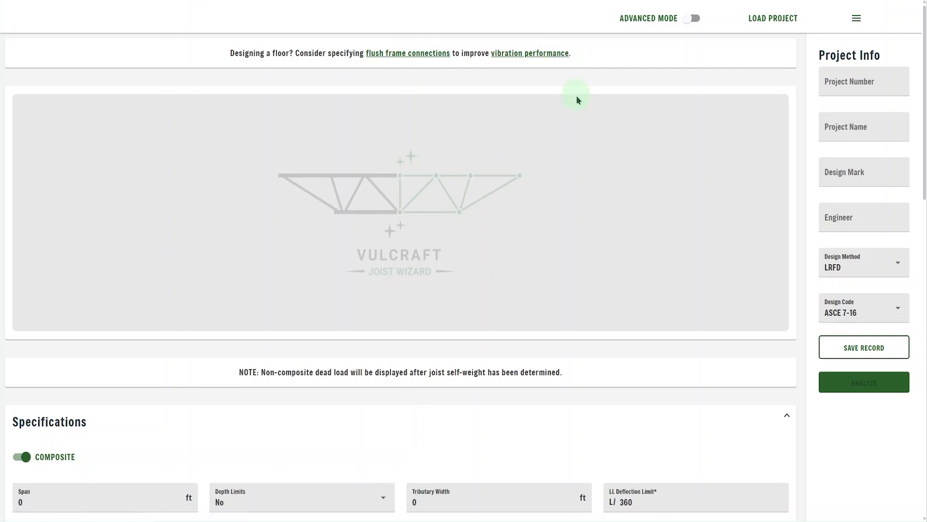
{"action": "scroll", "coordinate": [578, 99], "scroll_direction": "down", "scroll_amount": 3}
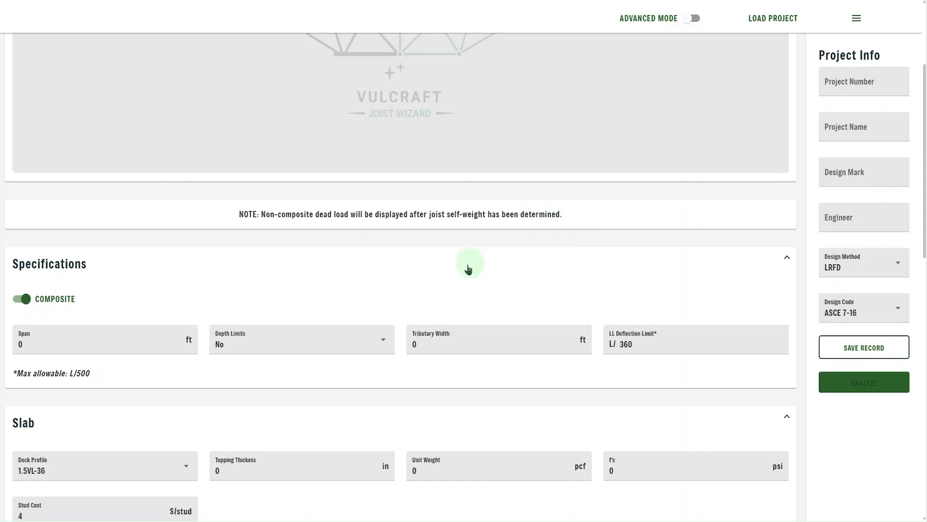
{"action": "scroll", "coordinate": [507, 246], "scroll_direction": "down", "scroll_amount": 4}
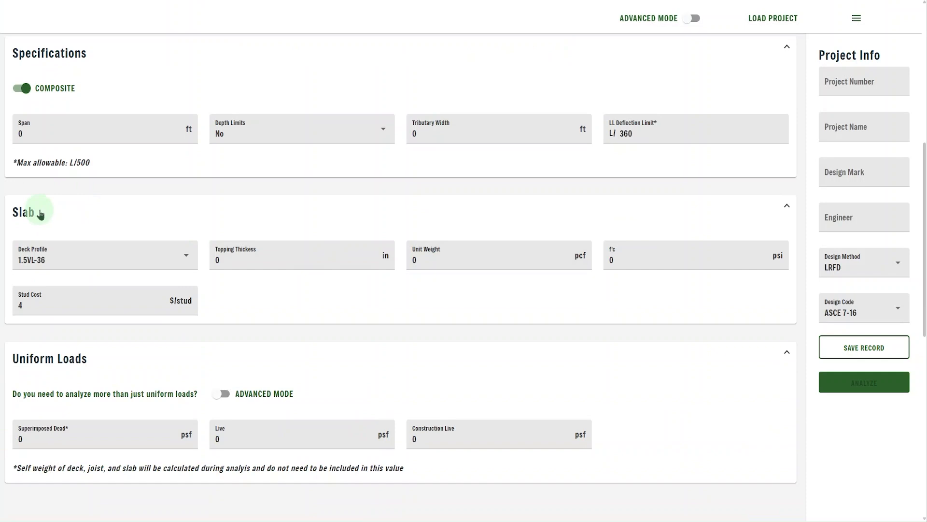
{"action": "left_click", "coordinate": [129, 256]}
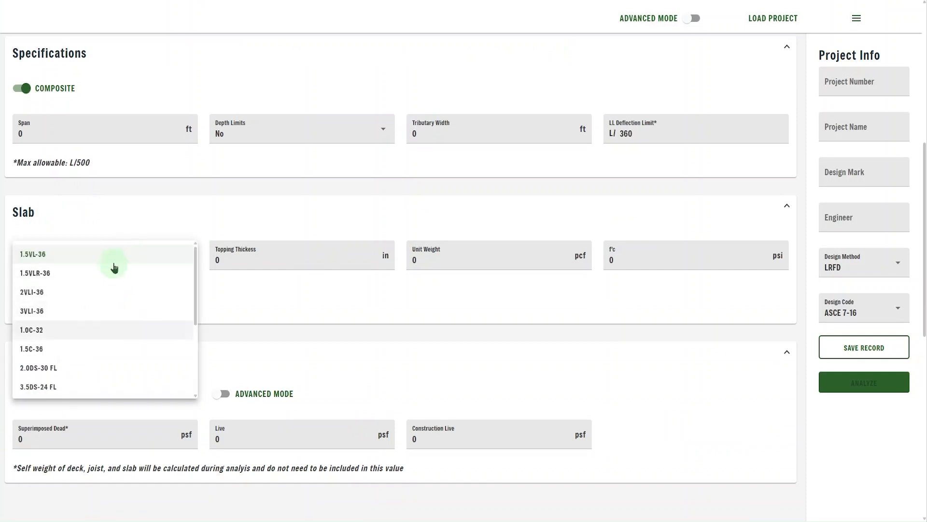
{"action": "left_click", "coordinate": [234, 289]}
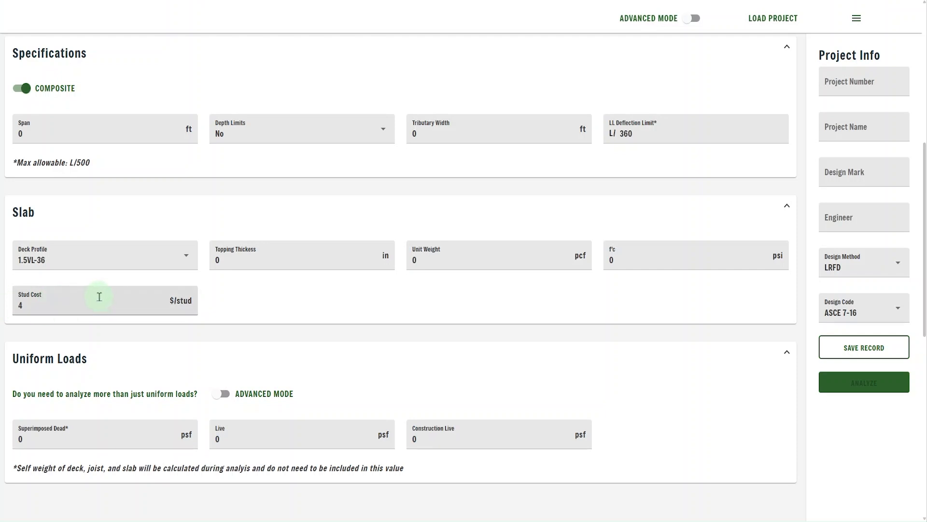
{"action": "scroll", "coordinate": [398, 337], "scroll_direction": "down", "scroll_amount": 2}
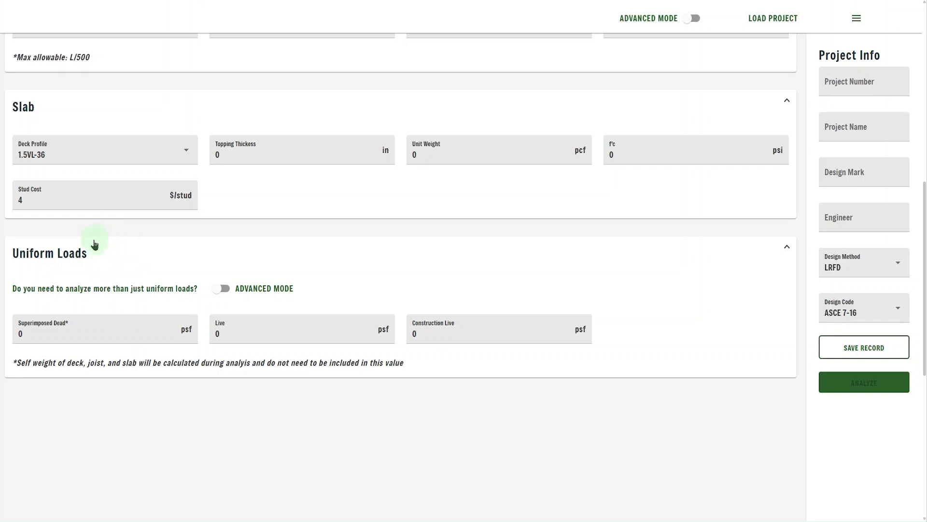
Switch Advanced Mode on and back off for the composite joist, and turn Composite design off
{"action": "left_click", "coordinate": [224, 289]}
{"action": "left_click", "coordinate": [226, 290]}
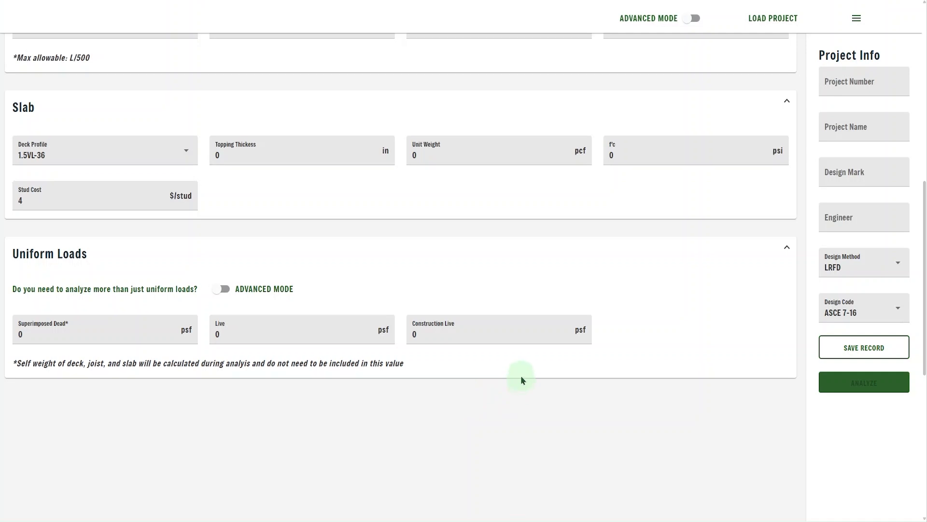
{"action": "scroll", "coordinate": [512, 367], "scroll_direction": "up", "scroll_amount": 10}
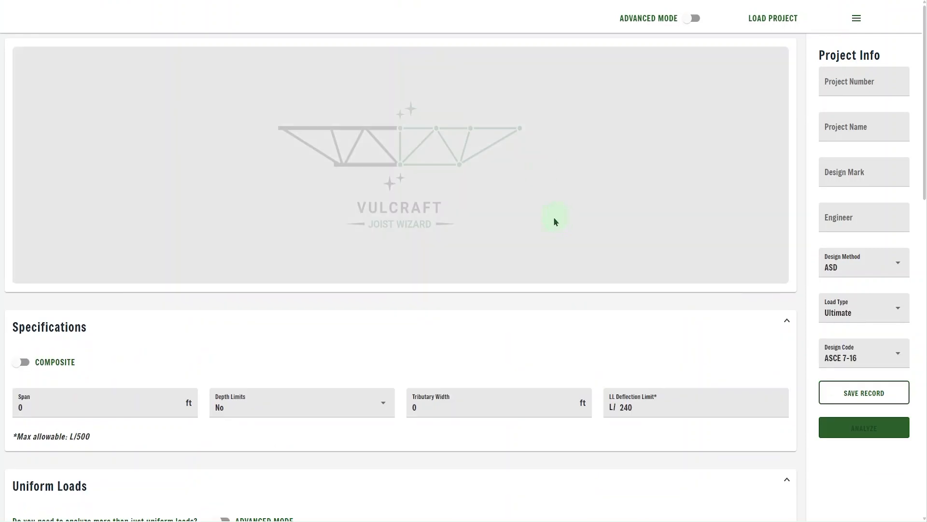
Set the joist span to 38 ft and enable depth limits with a minimum depth of 20 in
{"action": "left_click", "coordinate": [114, 402]}
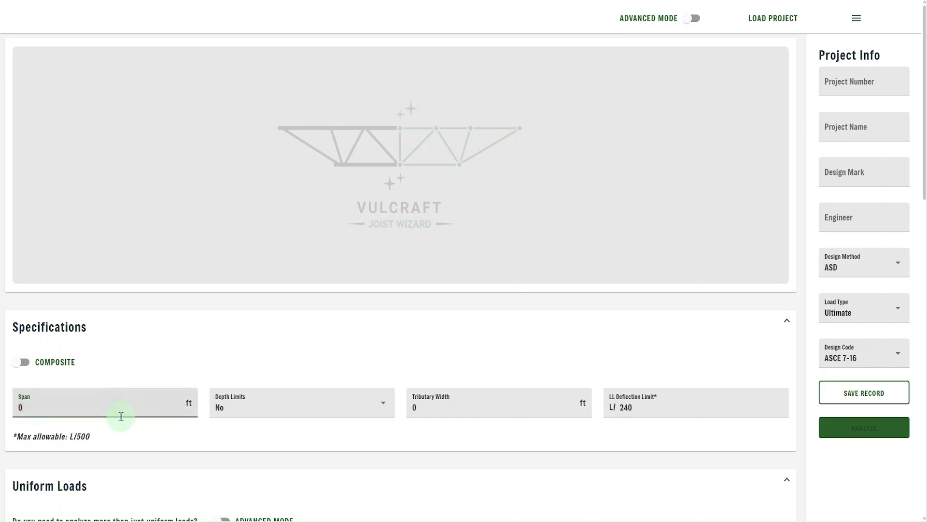
{"action": "type", "text": "38"}
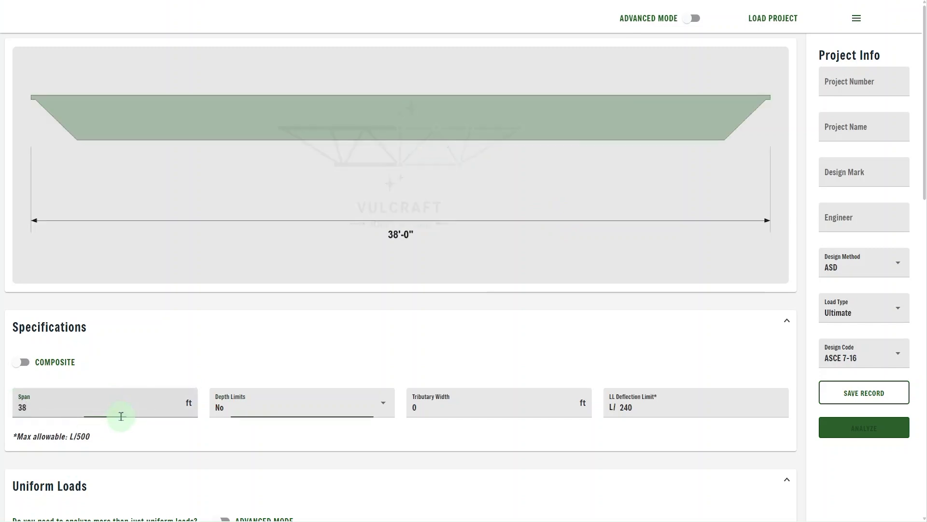
{"action": "key", "text": "Tab"}
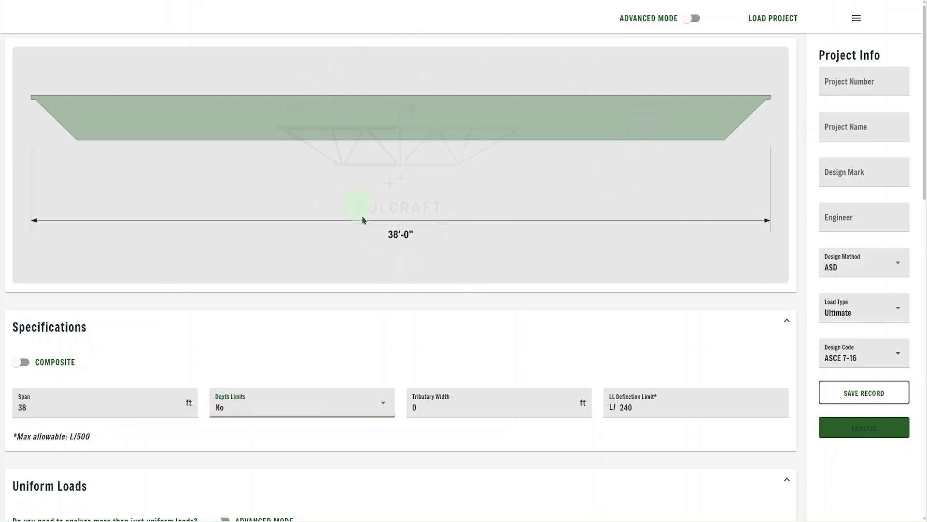
{"action": "left_click", "coordinate": [327, 408]}
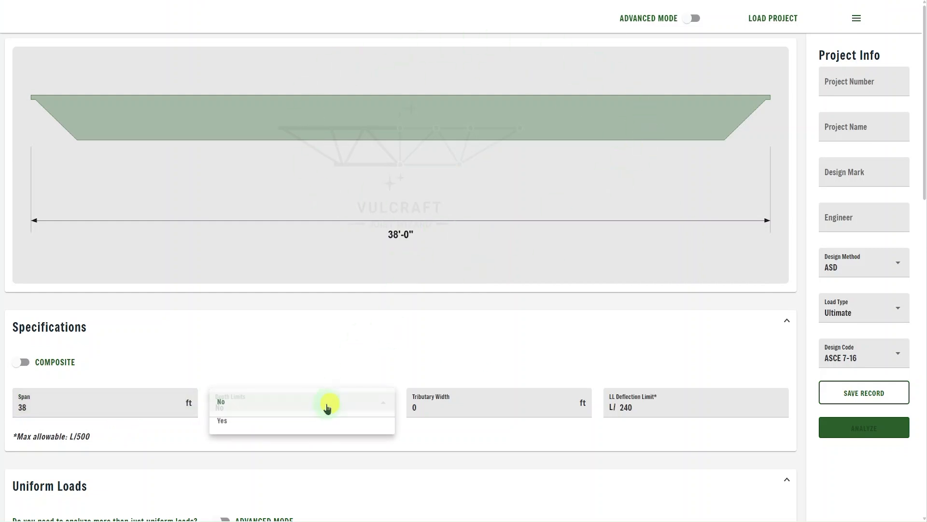
{"action": "left_click", "coordinate": [282, 422]}
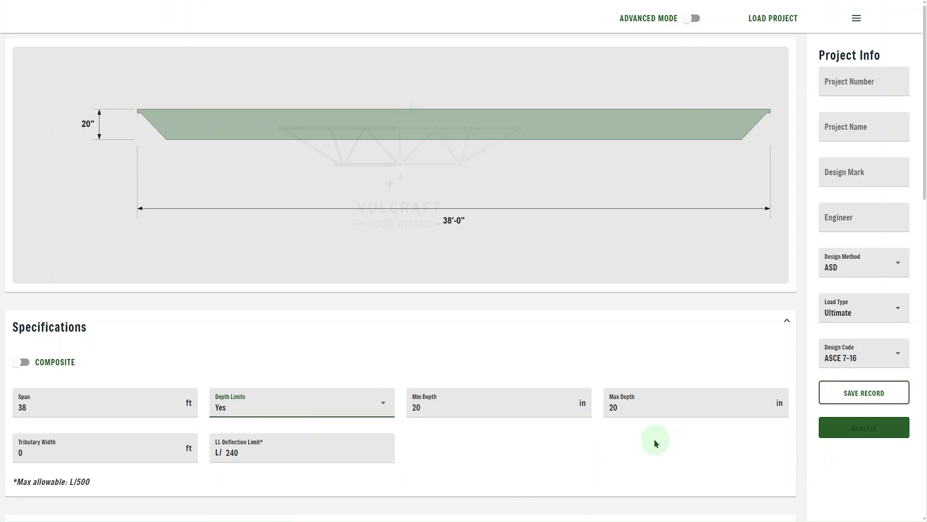
Set the maximum depth to 30 in and the tributary width to 6 ft
{"action": "left_click", "coordinate": [643, 405]}
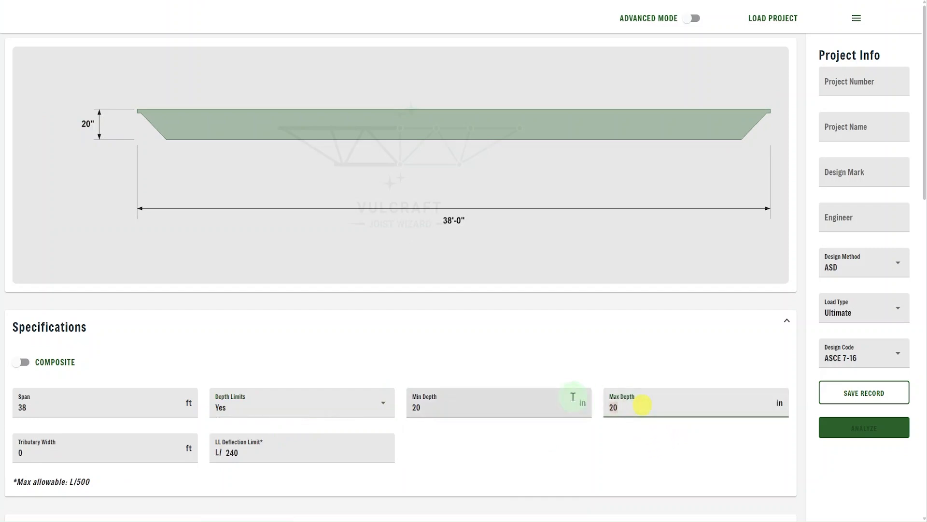
{"action": "key", "text": "BackSpace"}
{"action": "key", "text": "BackSpace"}
{"action": "type", "text": "30"}
{"action": "key", "text": "Tab"}
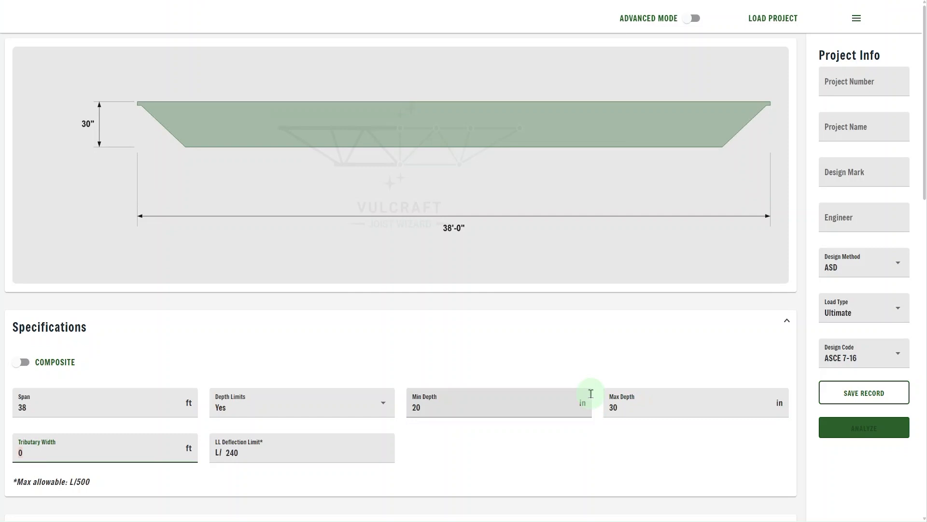
{"action": "key", "text": "Tab"}
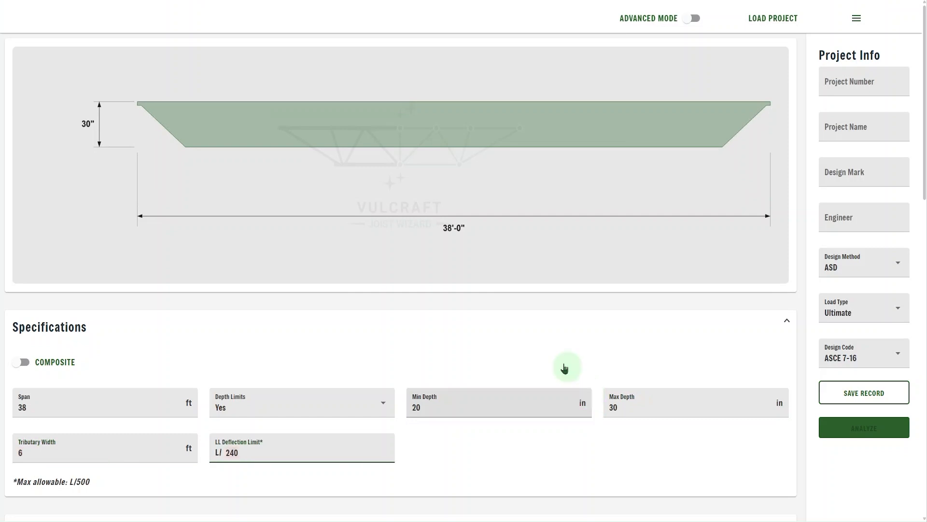
Enter uniform loads of 10 psf dead, 20 psf live roof and 25 psf snow
{"action": "scroll", "coordinate": [478, 451], "scroll_direction": "down", "scroll_amount": 2}
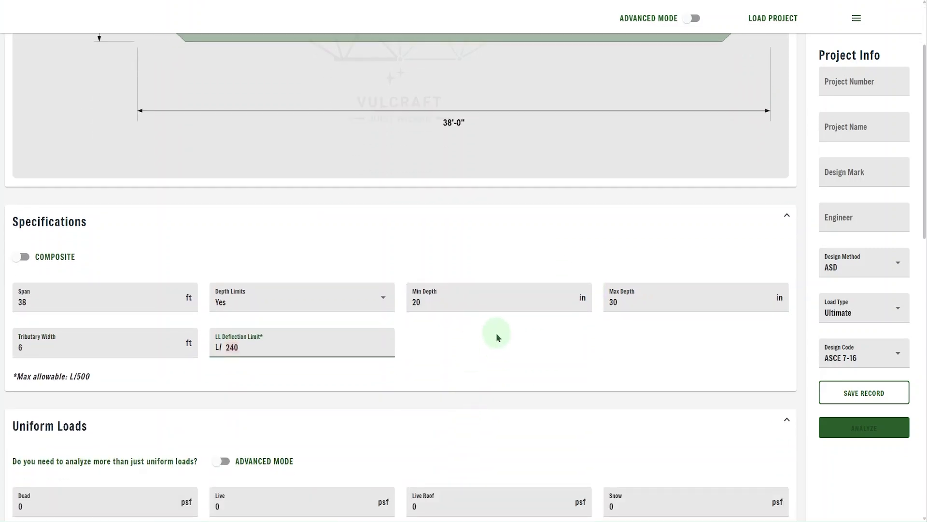
{"action": "scroll", "coordinate": [494, 332], "scroll_direction": "down", "scroll_amount": 4}
{"action": "left_click", "coordinate": [104, 288]}
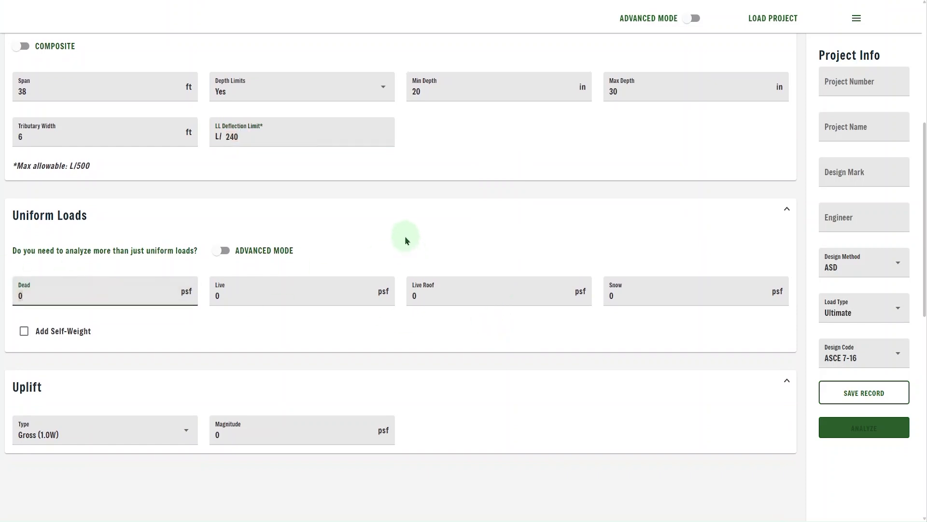
{"action": "type", "text": "10"}
{"action": "key", "text": "Tab"}
{"action": "key", "text": "Tab"}
{"action": "type", "text": "20"}
{"action": "key", "text": "Tab"}
{"action": "type", "text": "25"}
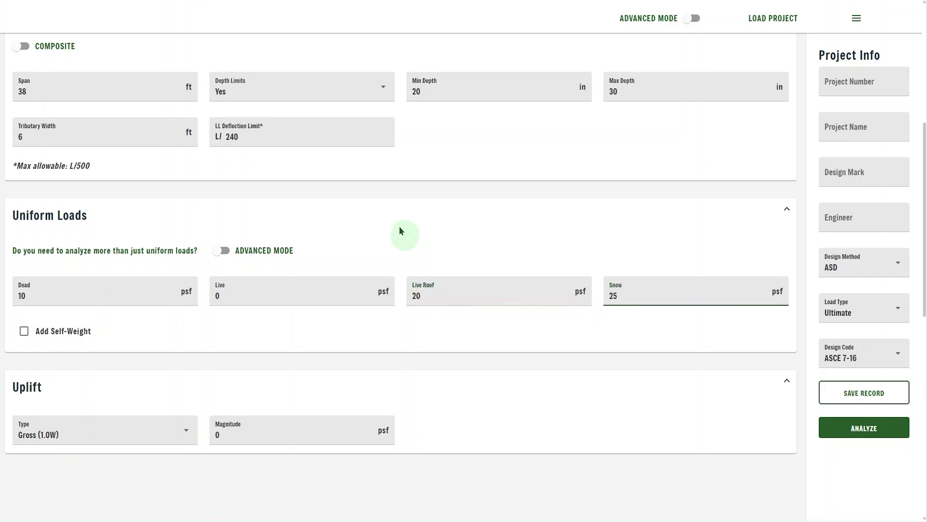
Set the gross uplift magnitude to 16 psf
{"action": "scroll", "coordinate": [455, 370], "scroll_direction": "down", "scroll_amount": 1}
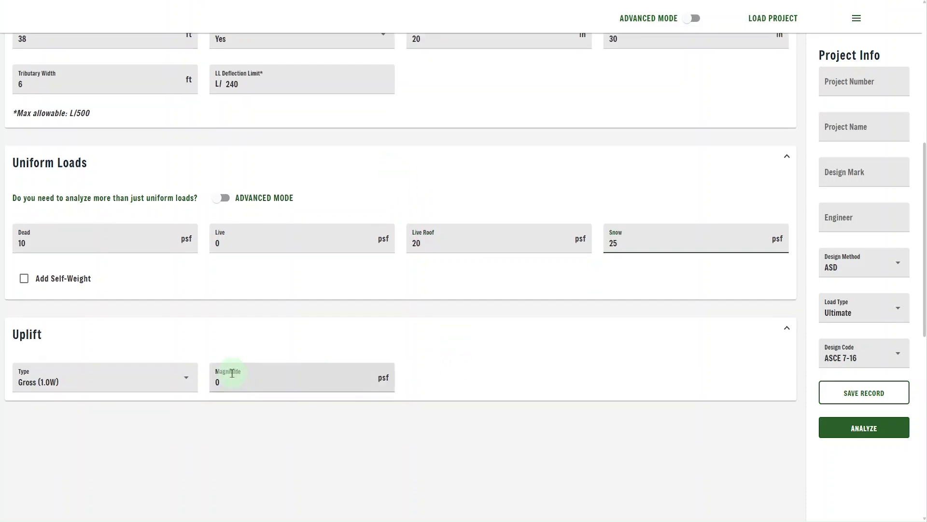
{"action": "left_click", "coordinate": [251, 381]}
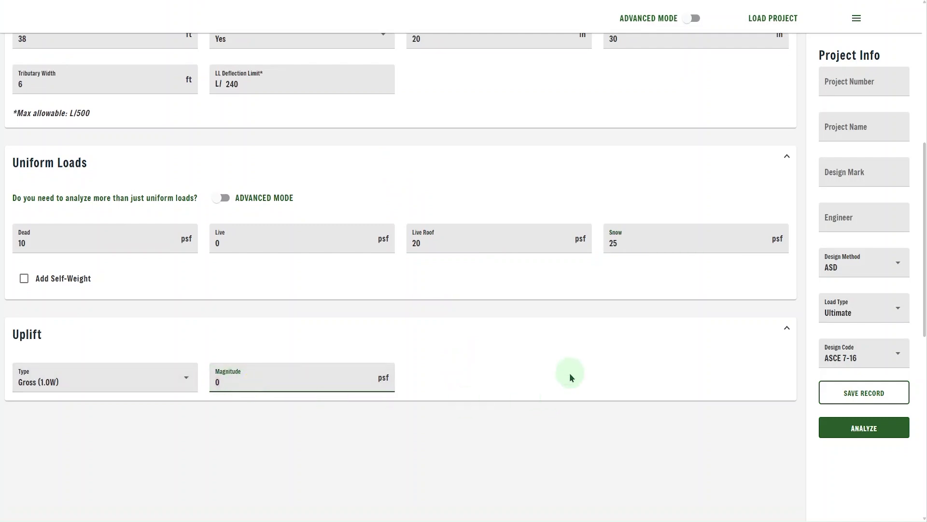
{"action": "type", "text": "16"}
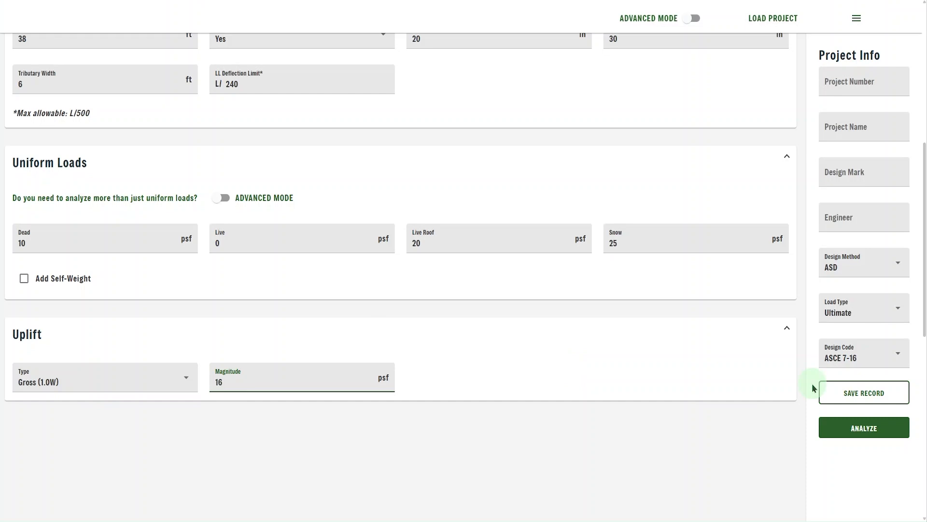
Analyze the joist and examine the Estimated Properties table with its footnotes
{"action": "left_click", "coordinate": [863, 429]}
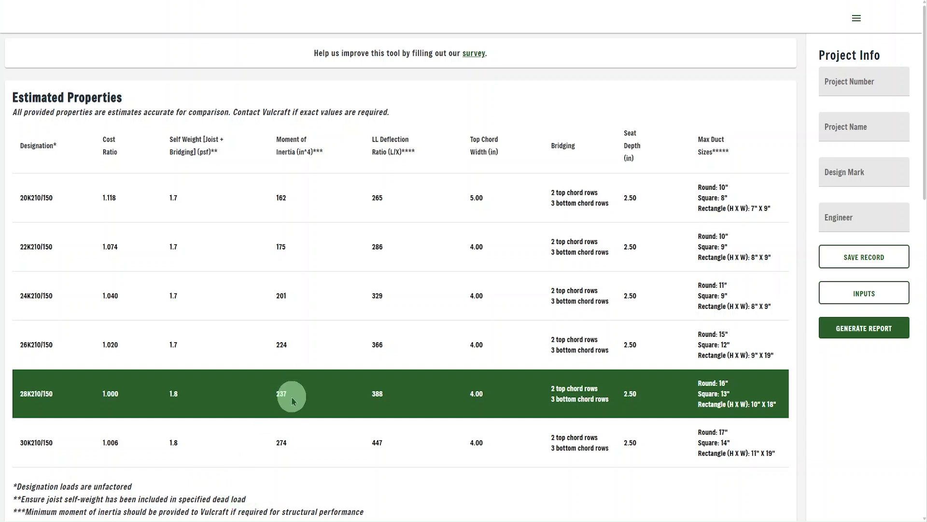
{"action": "scroll", "coordinate": [218, 437], "scroll_direction": "down", "scroll_amount": 2}
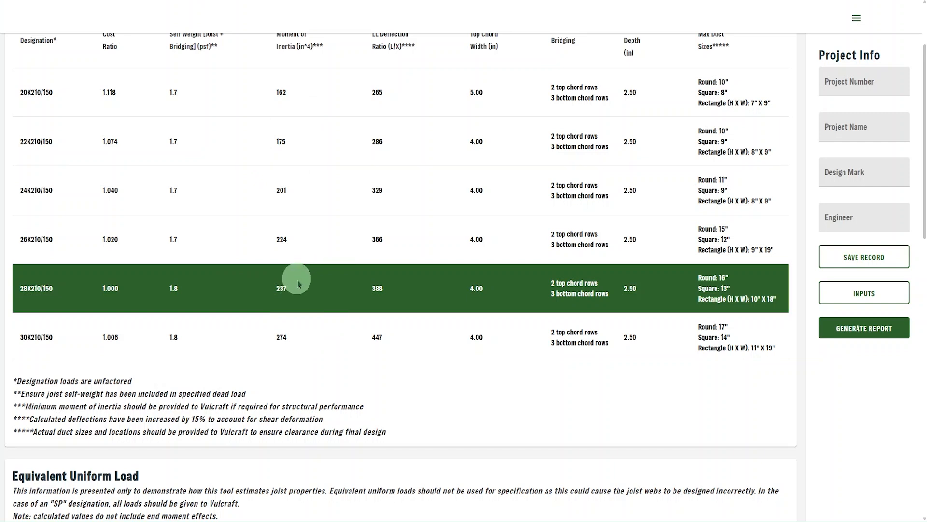
{"action": "scroll", "coordinate": [414, 213], "scroll_direction": "up", "scroll_amount": 2}
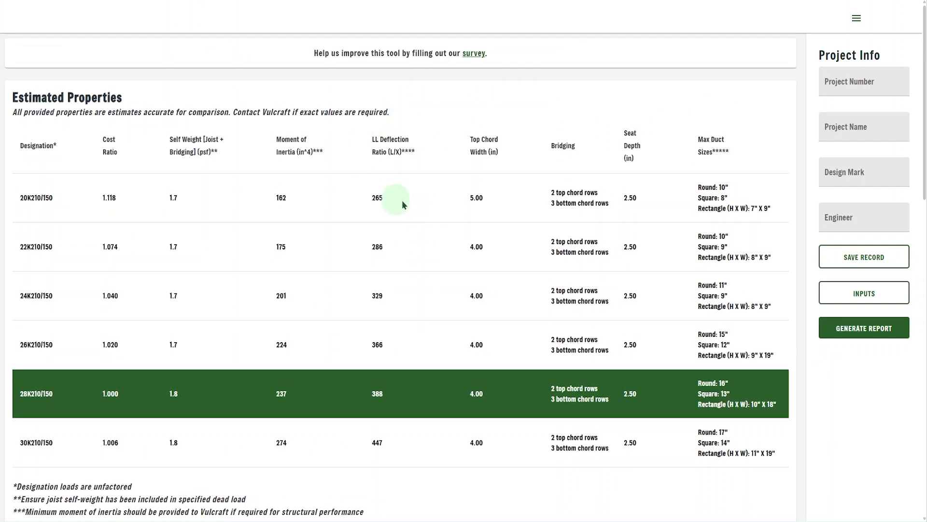
{"action": "scroll", "coordinate": [399, 209], "scroll_direction": "down", "scroll_amount": 1}
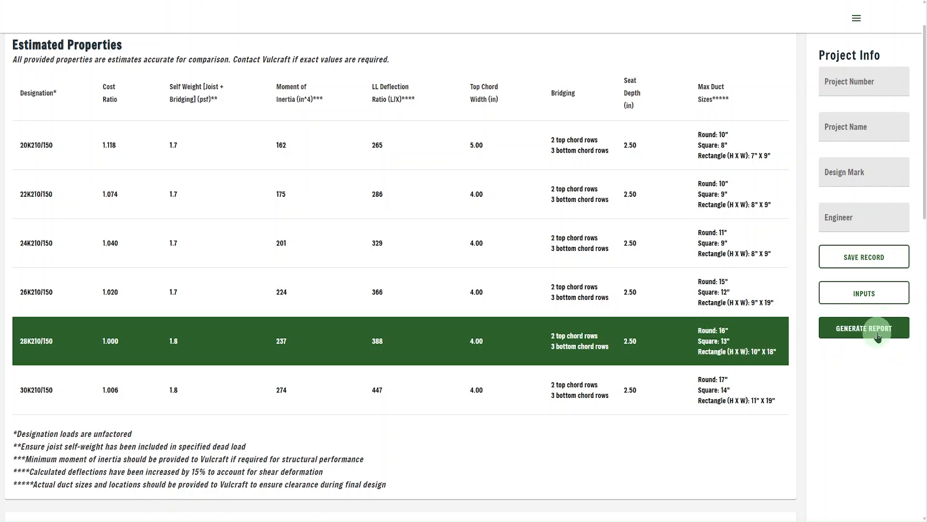
Return to the inputs in Advanced Mode and set the joist's depth limits to No
{"action": "left_click", "coordinate": [865, 296]}
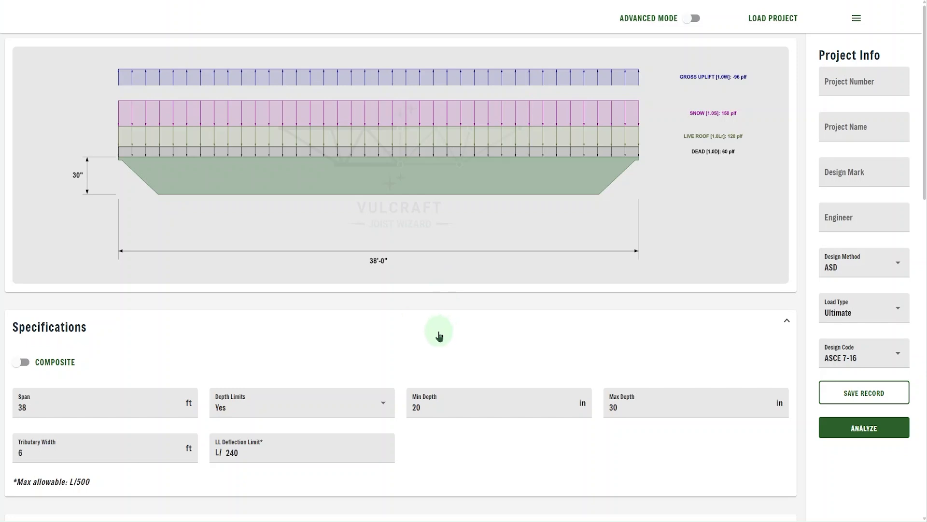
{"action": "left_click", "coordinate": [694, 18]}
{"action": "scroll", "coordinate": [478, 341], "scroll_direction": "down", "scroll_amount": 2}
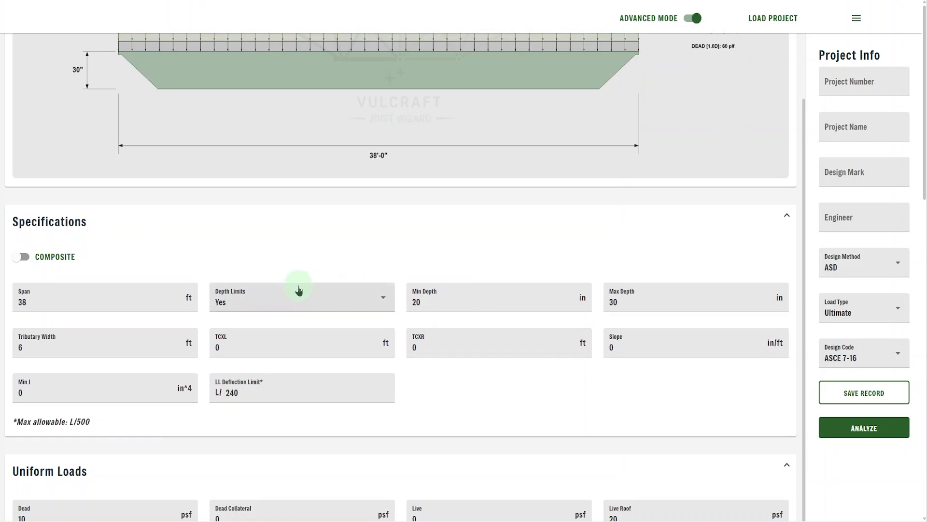
{"action": "scroll", "coordinate": [437, 385], "scroll_direction": "up", "scroll_amount": 1}
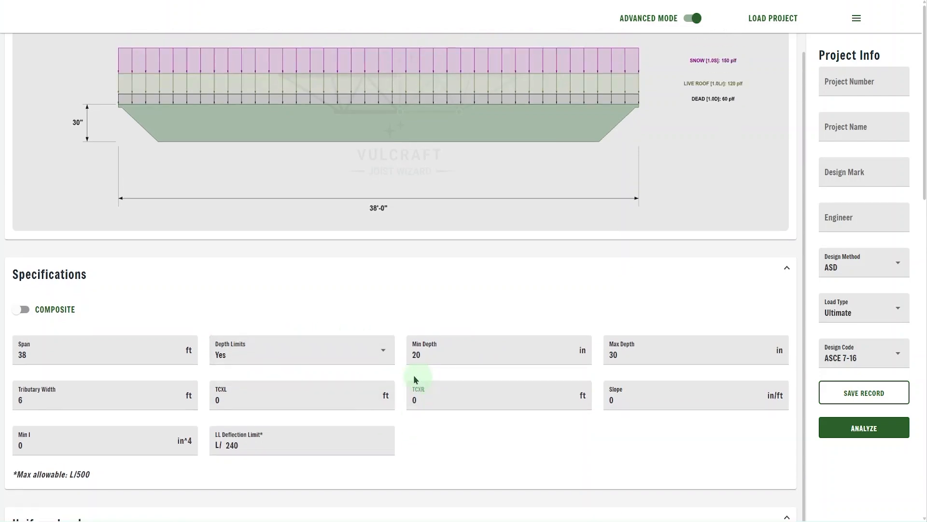
{"action": "left_click", "coordinate": [347, 352]}
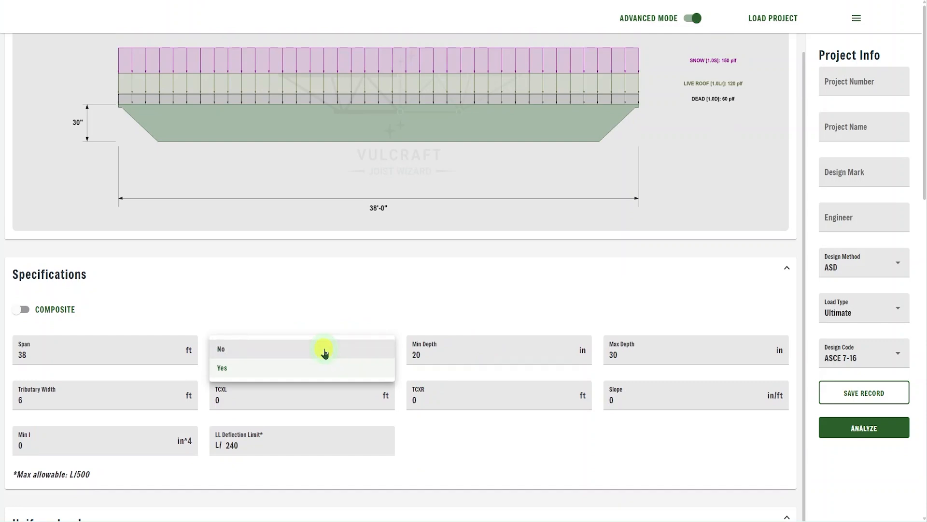
{"action": "left_click", "coordinate": [324, 350]}
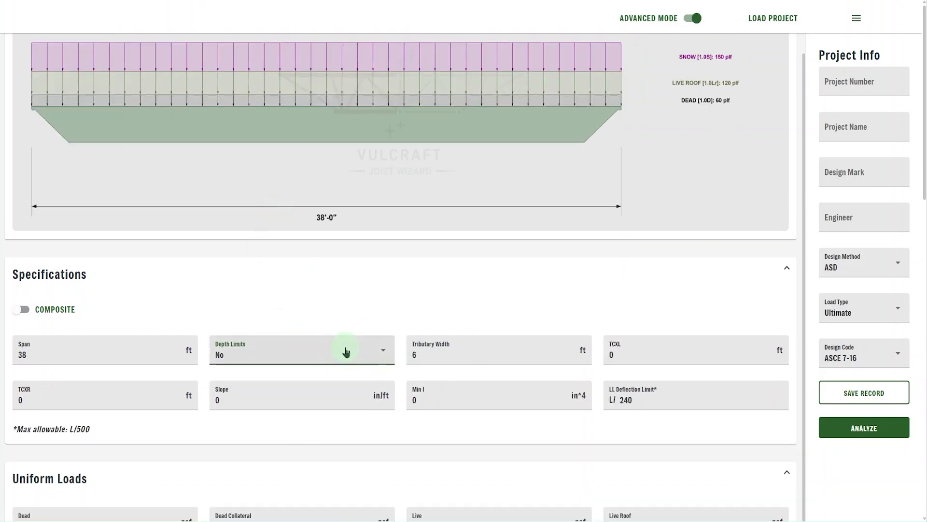
Set the left top chord extension (TCXL) to 1.5 ft and the joist slope to 0.25 in/ft
{"action": "left_click", "coordinate": [674, 358]}
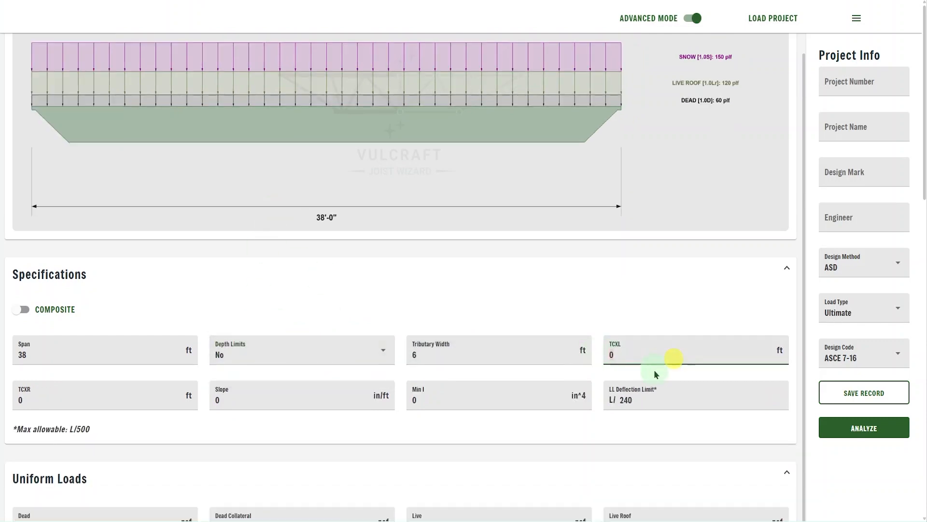
{"action": "type", "text": "1.5"}
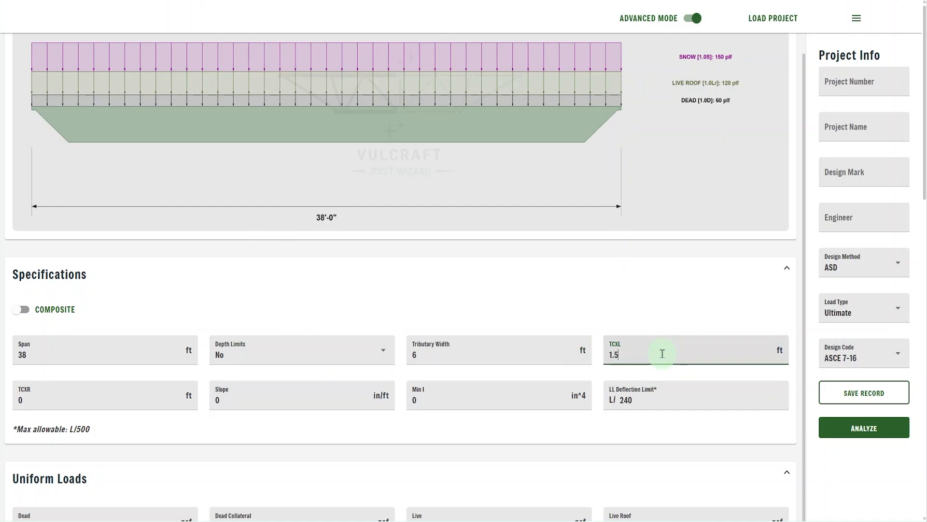
{"action": "left_click", "coordinate": [79, 391]}
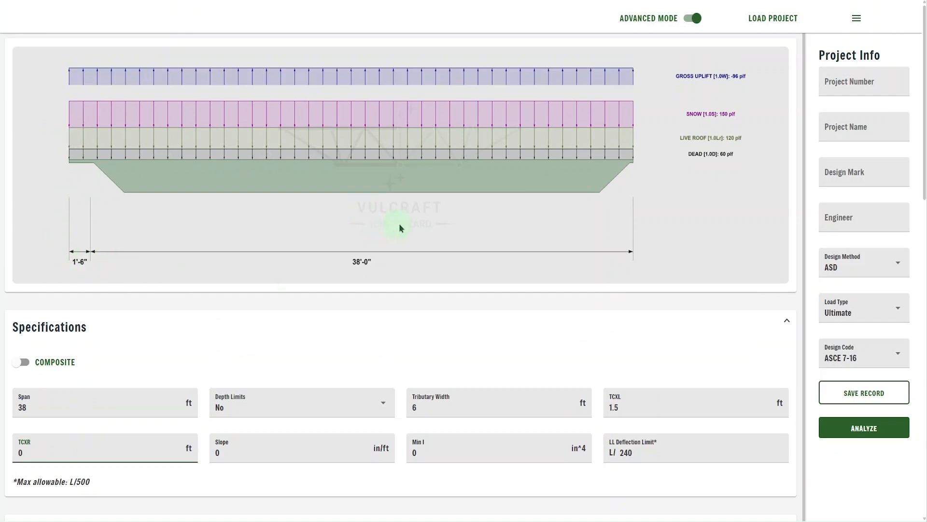
{"action": "scroll", "coordinate": [729, 337], "scroll_direction": "down", "scroll_amount": 2}
{"action": "left_click", "coordinate": [281, 337]}
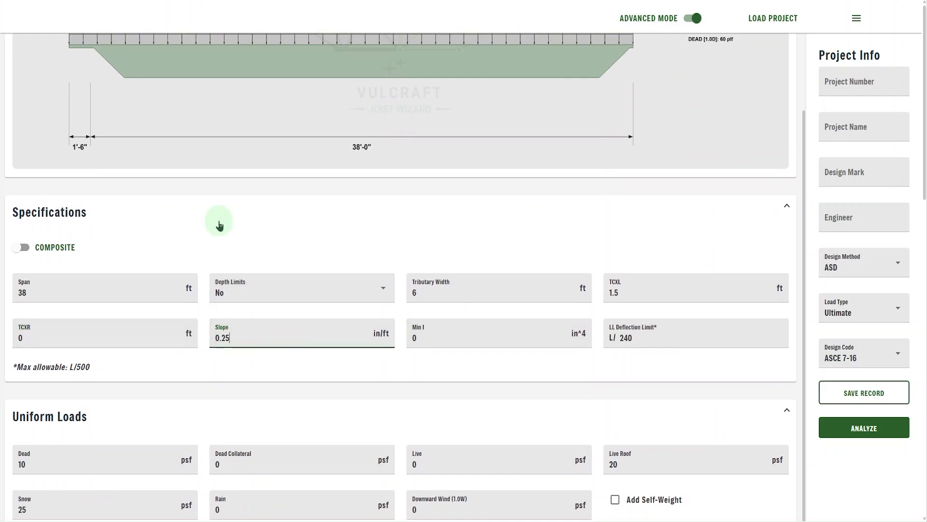
{"action": "left_click", "coordinate": [468, 327]}
{"action": "scroll", "coordinate": [480, 201], "scroll_direction": "up", "scroll_amount": 2}
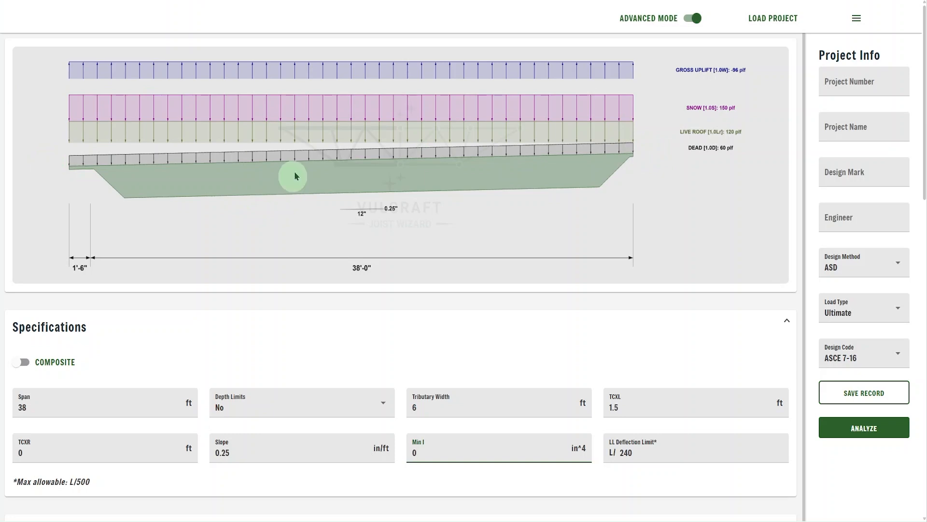
Set the uniform downward wind load to 16 psf and include the joist self-weight
{"action": "scroll", "coordinate": [468, 259], "scroll_direction": "down", "scroll_amount": 1}
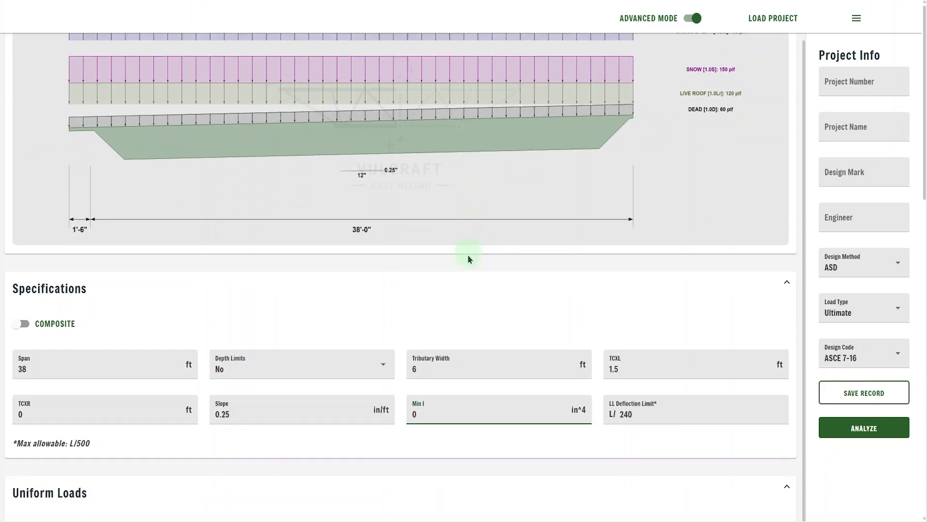
{"action": "scroll", "coordinate": [468, 259], "scroll_direction": "down", "scroll_amount": 4}
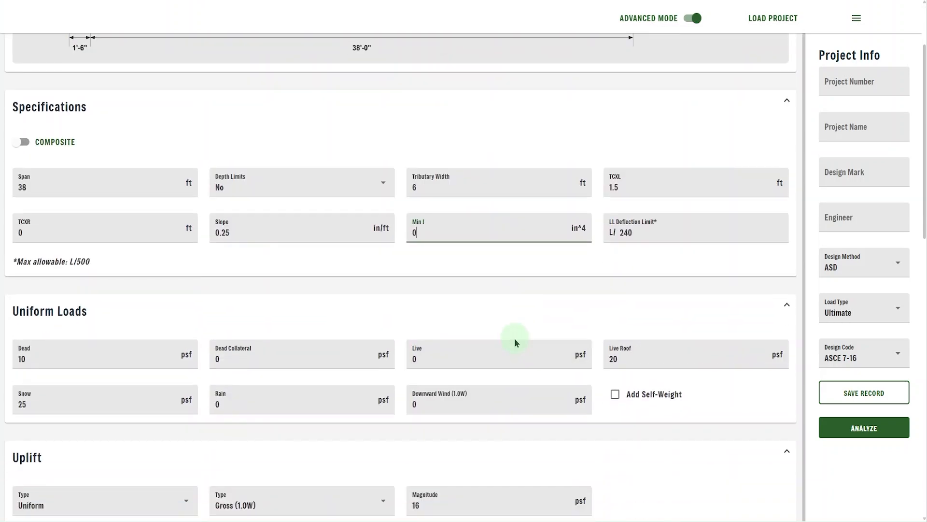
{"action": "left_click", "coordinate": [459, 401]}
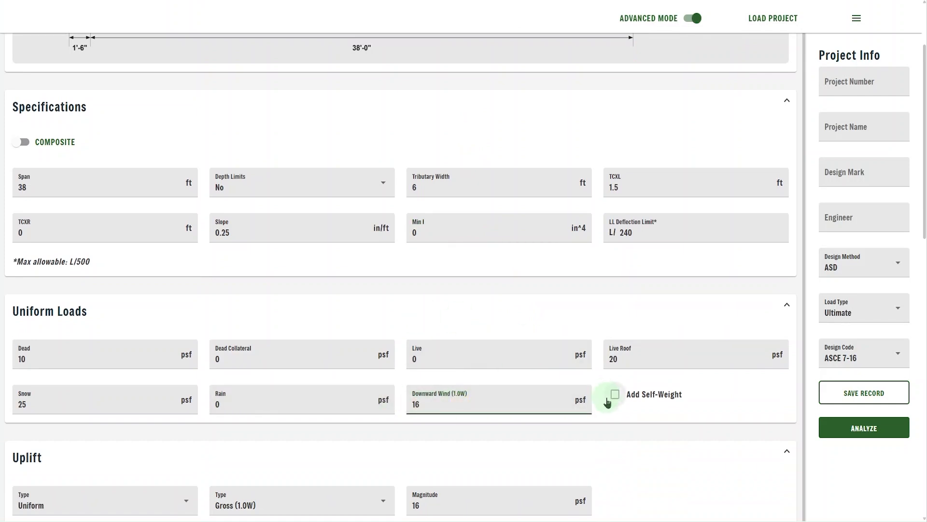
{"action": "left_click", "coordinate": [616, 396]}
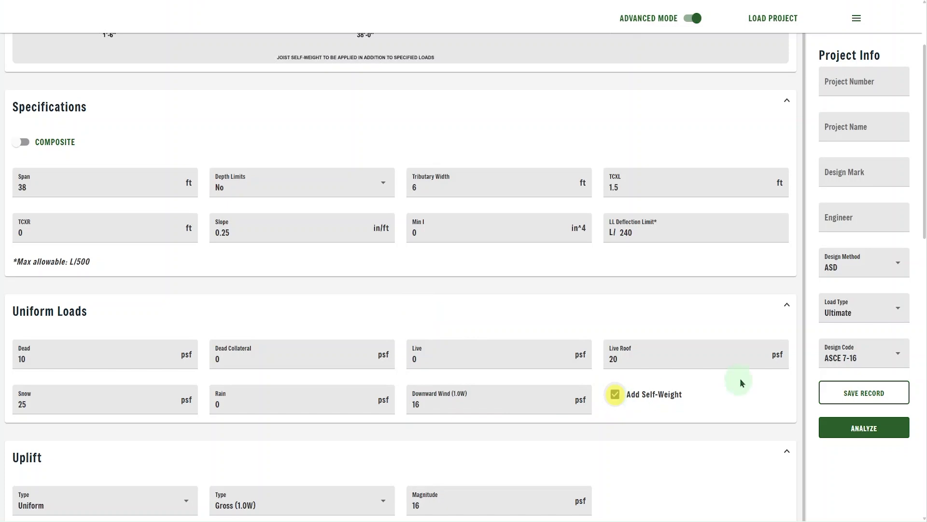
Define a distributed snow load tapering from 38 psf to 0 psf over 14 ft, with the start location at 0 ft
{"action": "scroll", "coordinate": [695, 389], "scroll_direction": "down", "scroll_amount": 4}
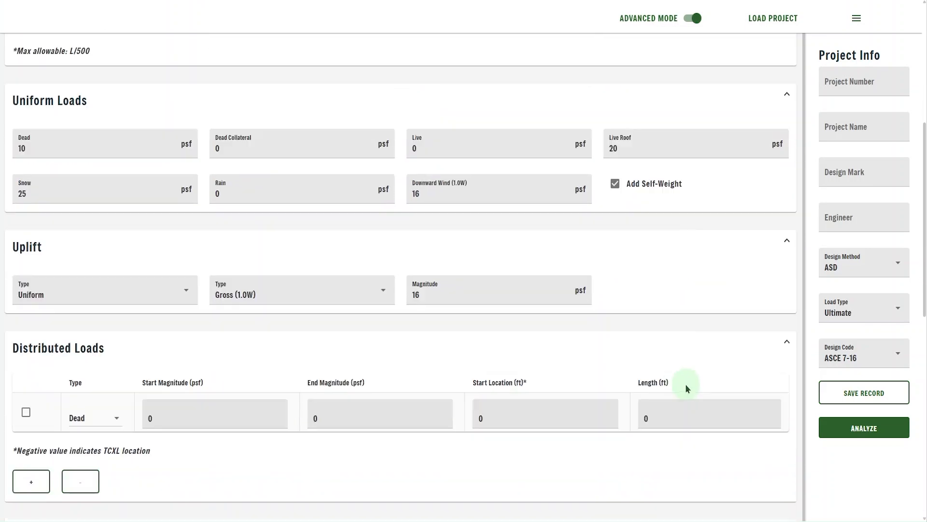
{"action": "scroll", "coordinate": [645, 318], "scroll_direction": "down", "scroll_amount": 2}
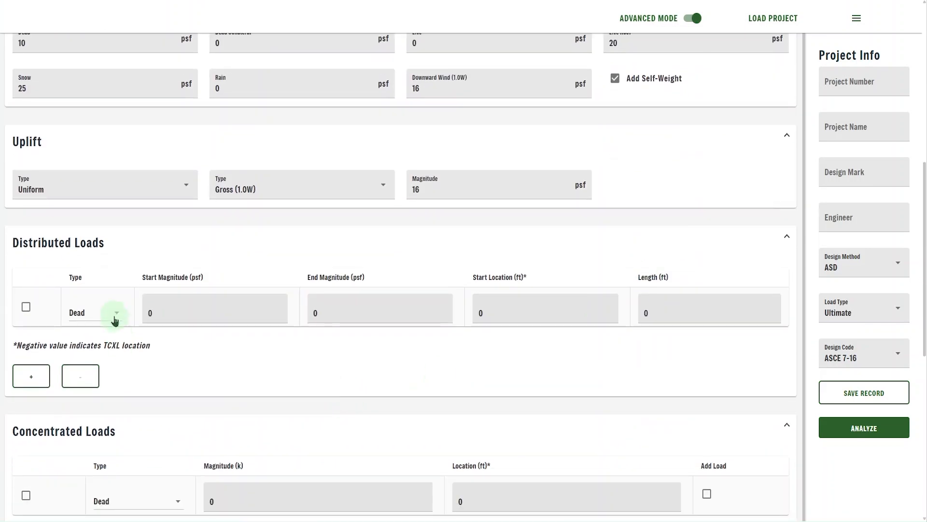
{"action": "left_click", "coordinate": [114, 316]}
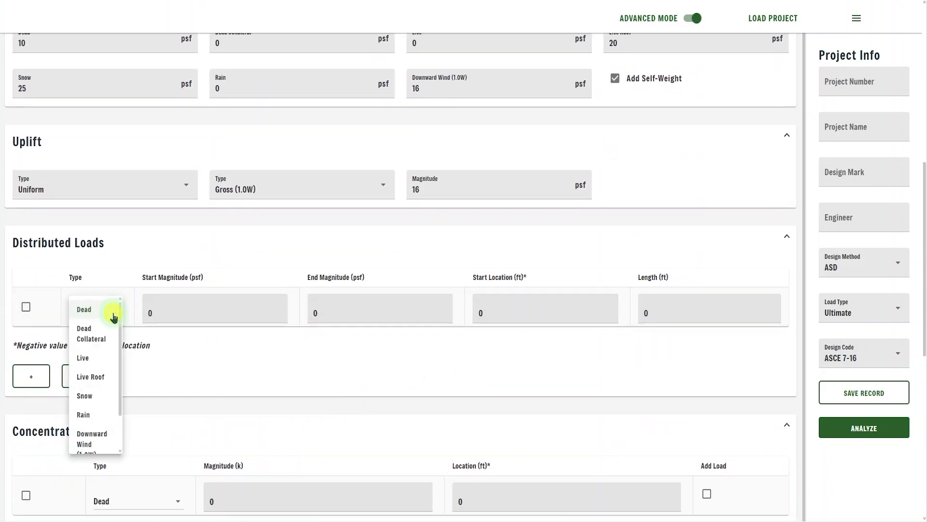
{"action": "left_click", "coordinate": [93, 395]}
{"action": "left_click", "coordinate": [178, 307]}
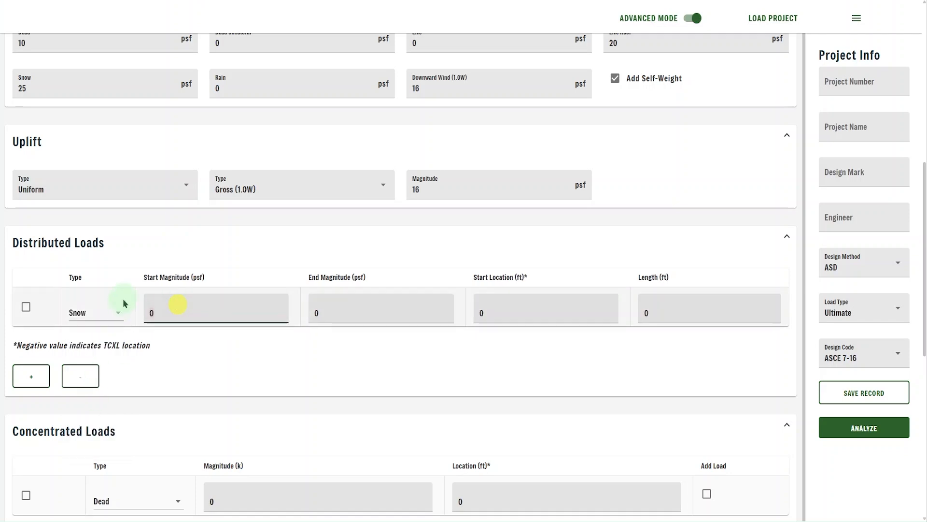
{"action": "key", "text": "Tab"}
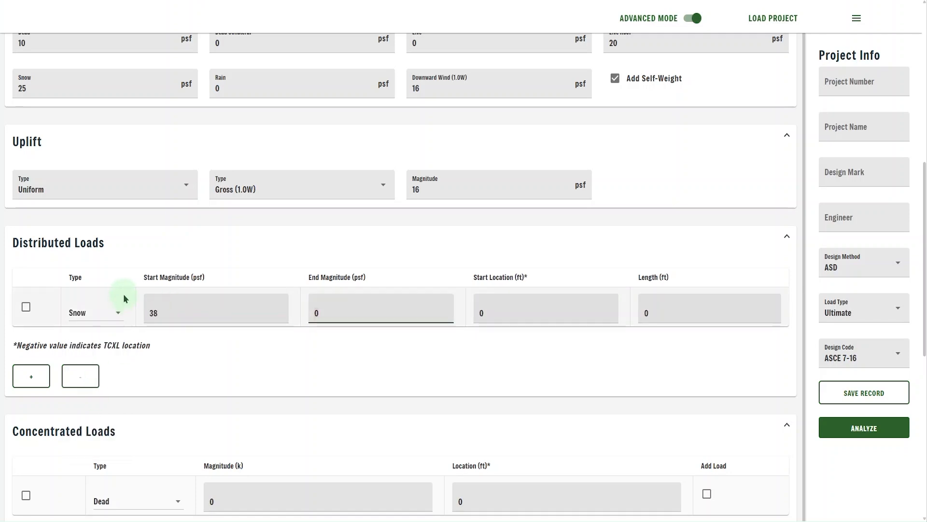
{"action": "key", "text": "Tab"}
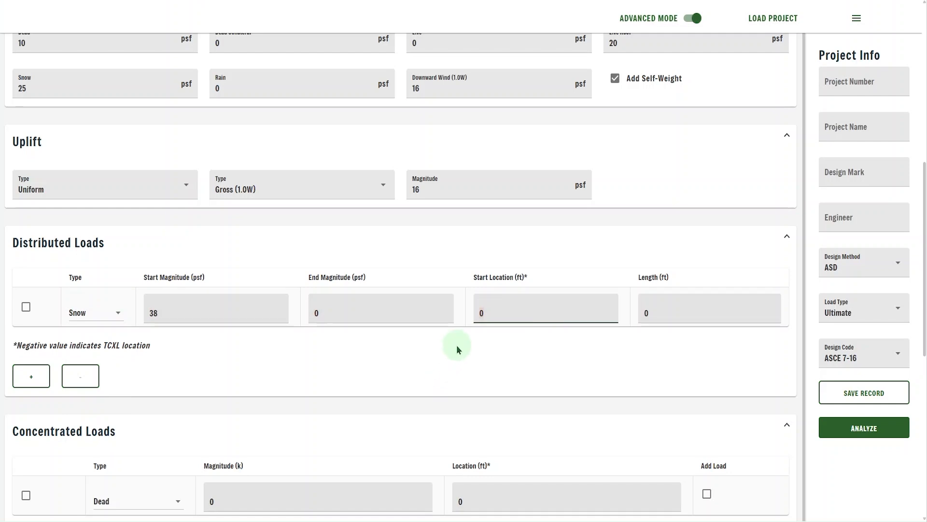
{"action": "key", "text": "Tab"}
{"action": "type", "text": "14"}
{"action": "left_click", "coordinate": [534, 315]}
{"action": "scroll", "coordinate": [536, 352], "scroll_direction": "up", "scroll_amount": 2}
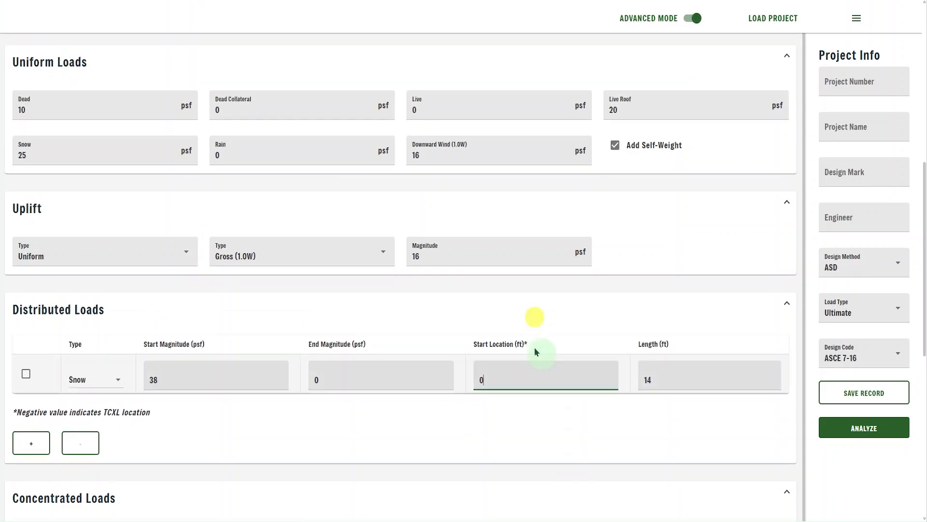
{"action": "scroll", "coordinate": [375, 262], "scroll_direction": "up", "scroll_amount": 10}
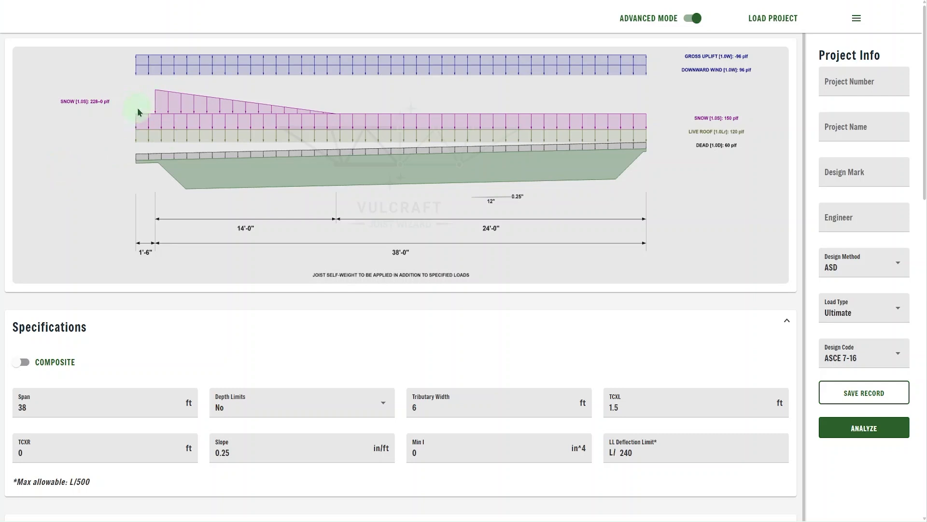
Move the distributed snow load's start location to the outer end of the 1.5 ft left top chord extension
{"action": "scroll", "coordinate": [312, 144], "scroll_direction": "down", "scroll_amount": 8}
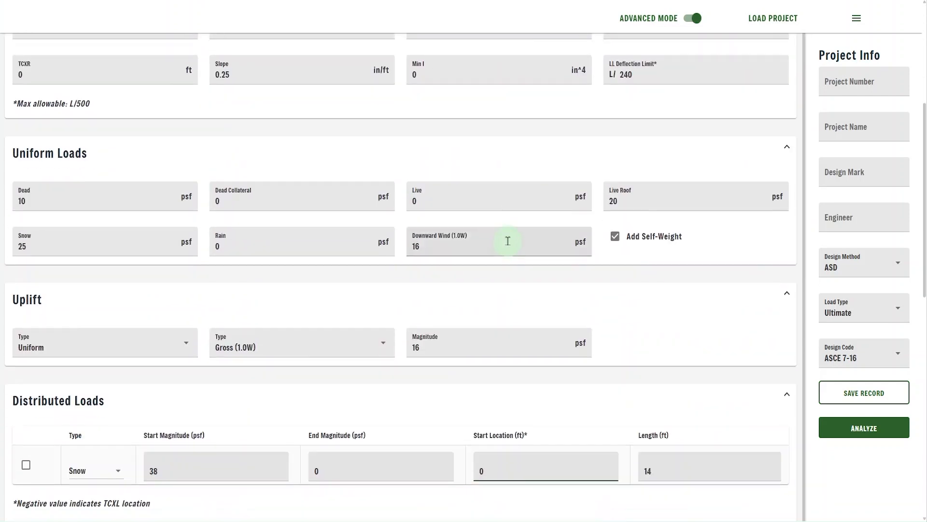
{"action": "scroll", "coordinate": [507, 241], "scroll_direction": "down", "scroll_amount": 2}
{"action": "left_click", "coordinate": [543, 353]}
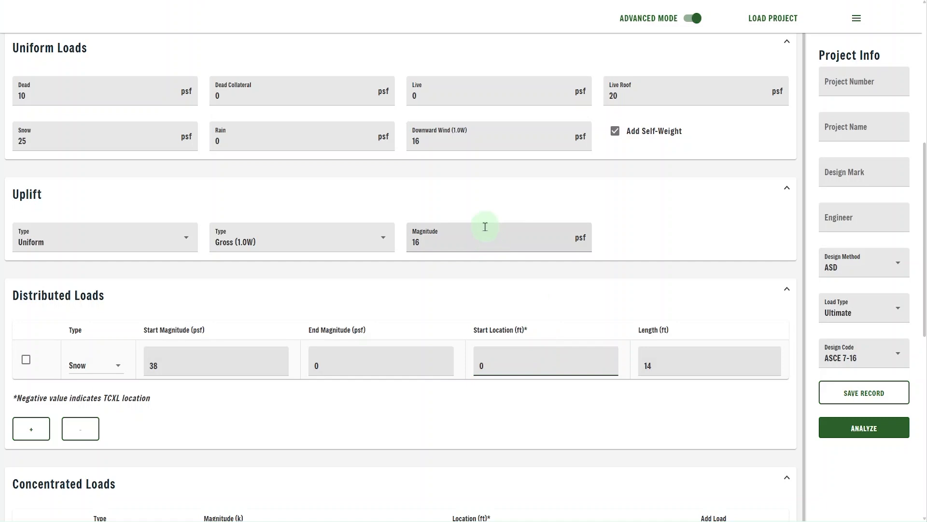
{"action": "key", "text": "Tab"}
{"action": "scroll", "coordinate": [590, 276], "scroll_direction": "up", "scroll_amount": 10}
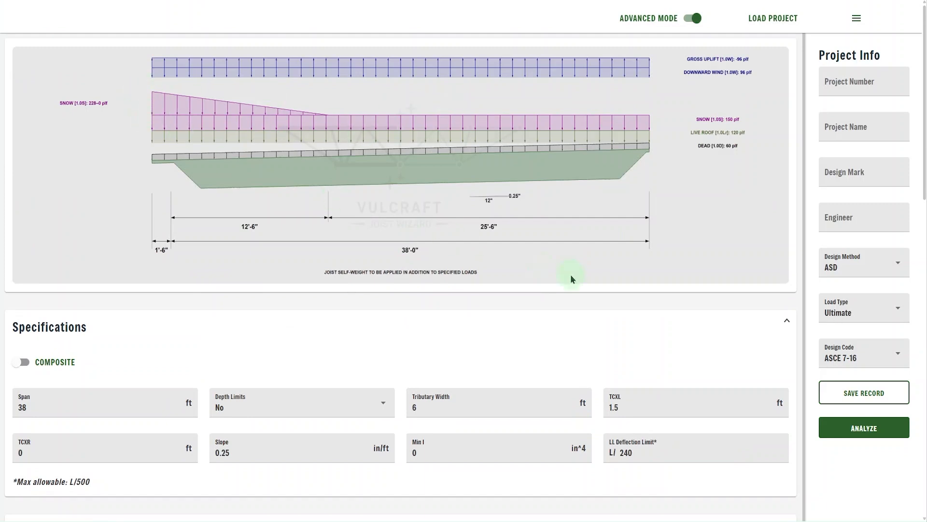
Define a concentrated dead load of 1.8 k located 32 ft along the joist
{"action": "scroll", "coordinate": [357, 322], "scroll_direction": "down", "scroll_amount": 12}
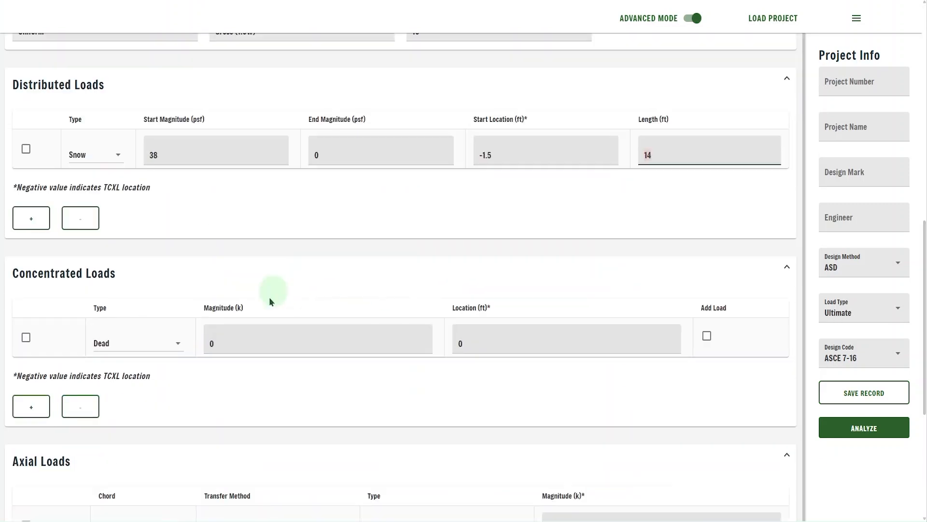
{"action": "left_click", "coordinate": [229, 341]}
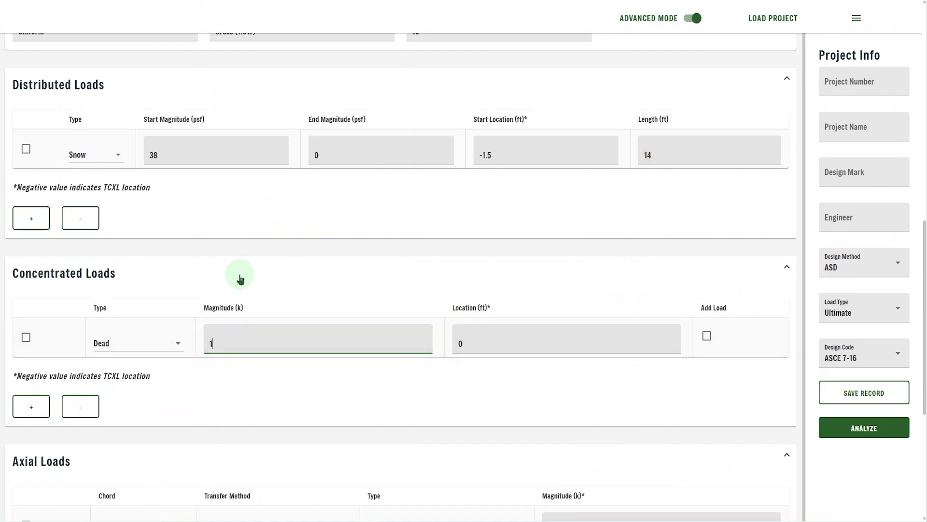
{"action": "key", "text": "Tab"}
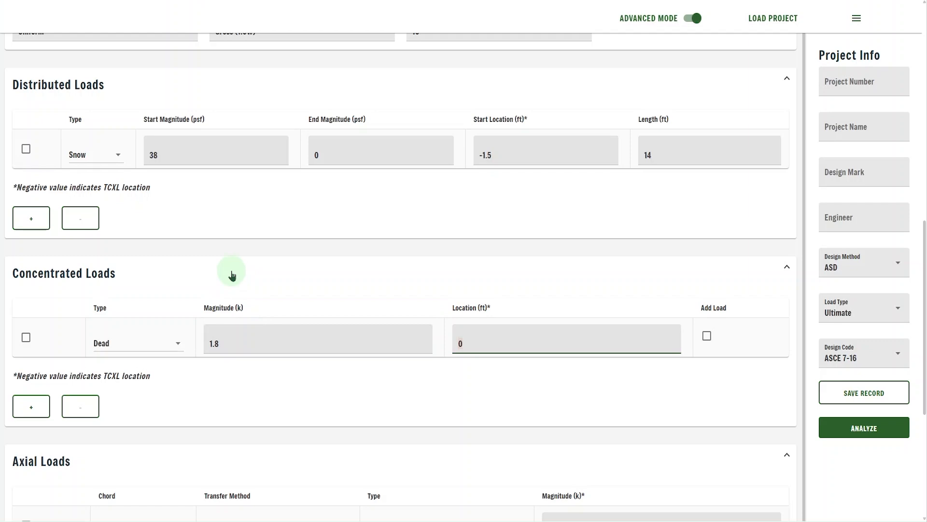
{"action": "type", "text": "32"}
{"action": "left_click", "coordinate": [321, 343]}
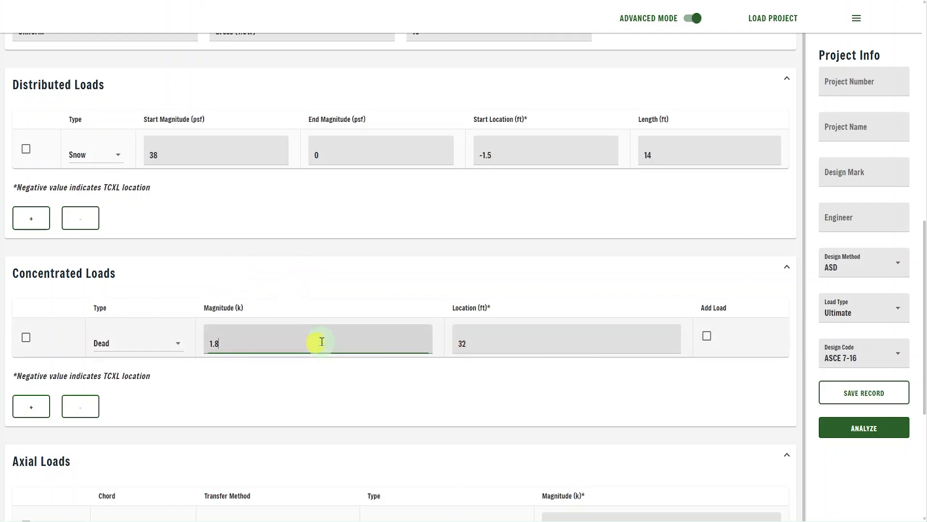
Set the top chord's axial wind (1.0W) load to 12.5 k with the Other transfer method and check the load diagram
{"action": "scroll", "coordinate": [259, 332], "scroll_direction": "down", "scroll_amount": 5}
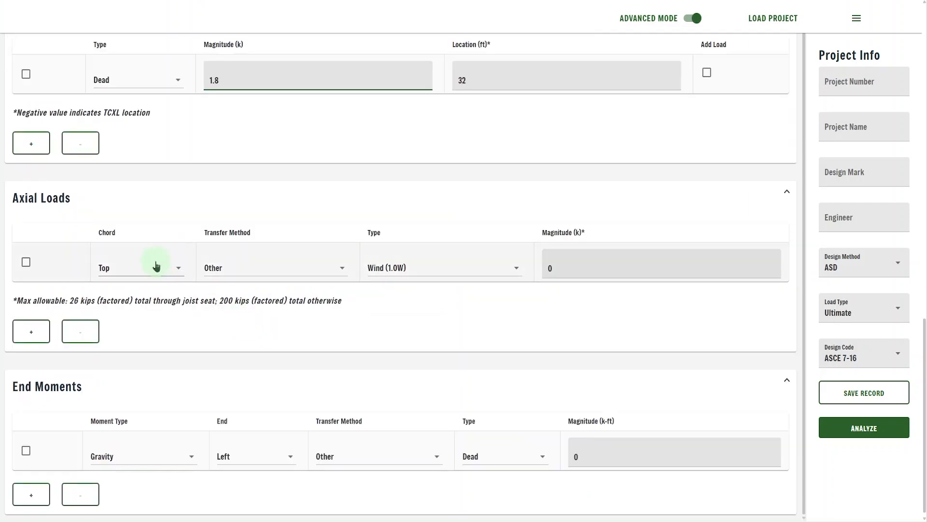
{"action": "left_click", "coordinate": [599, 273]}
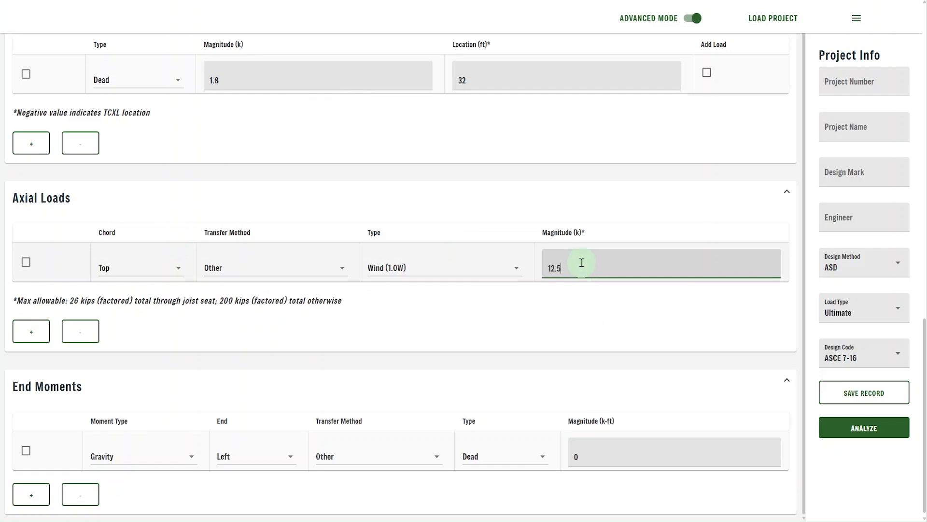
{"action": "left_click", "coordinate": [560, 320]}
{"action": "scroll", "coordinate": [531, 299], "scroll_direction": "up", "scroll_amount": 2}
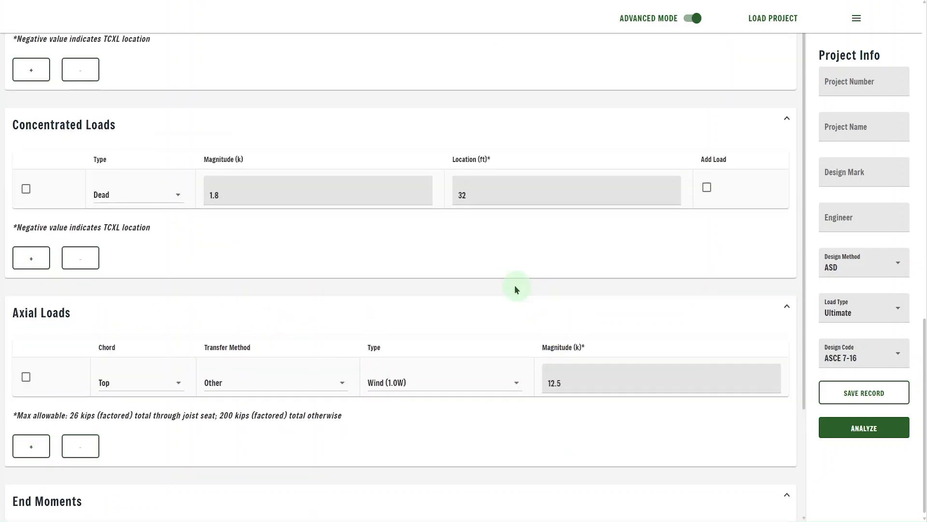
{"action": "scroll", "coordinate": [392, 260], "scroll_direction": "up", "scroll_amount": 15}
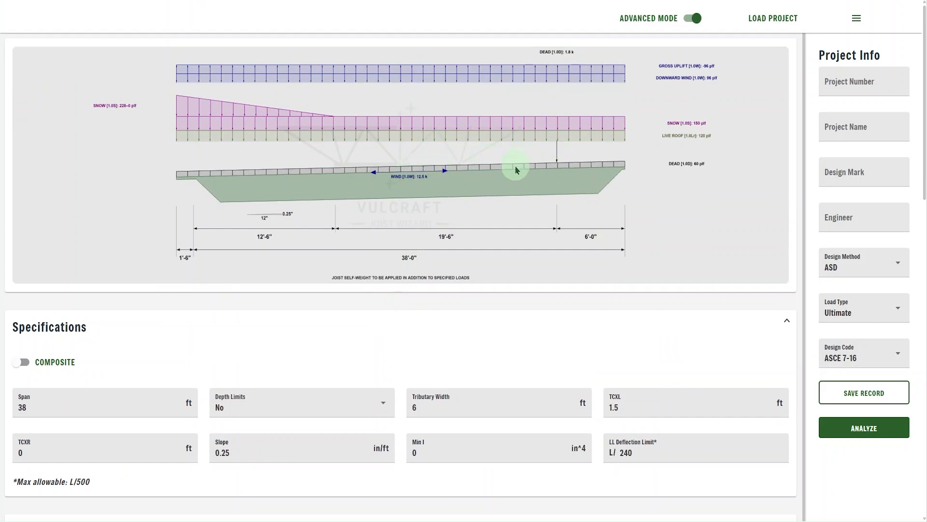
Try a 14 k-ft gravity dead-load moment at the joist's left end and check it in the load diagram
{"action": "scroll", "coordinate": [503, 203], "scroll_direction": "down", "scroll_amount": 10}
{"action": "scroll", "coordinate": [509, 205], "scroll_direction": "down", "scroll_amount": 10}
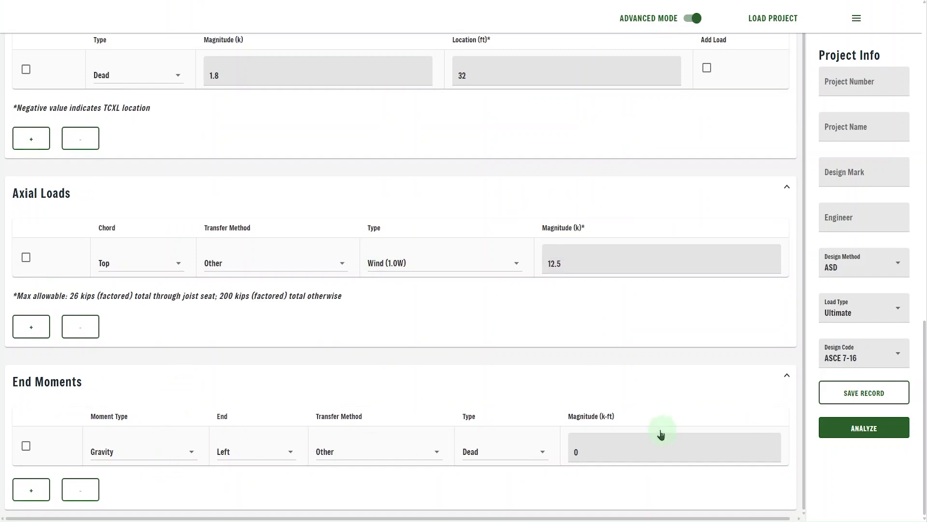
{"action": "left_click", "coordinate": [626, 451]}
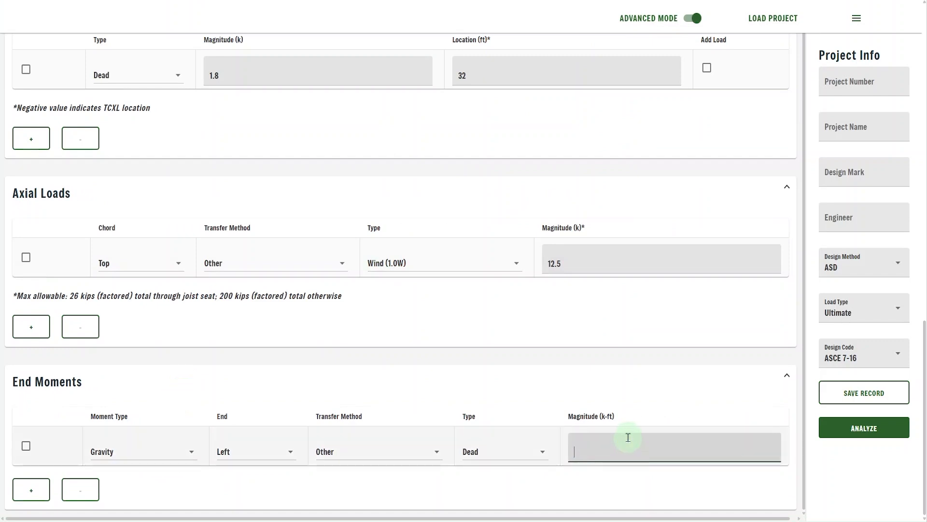
{"action": "type", "text": "14"}
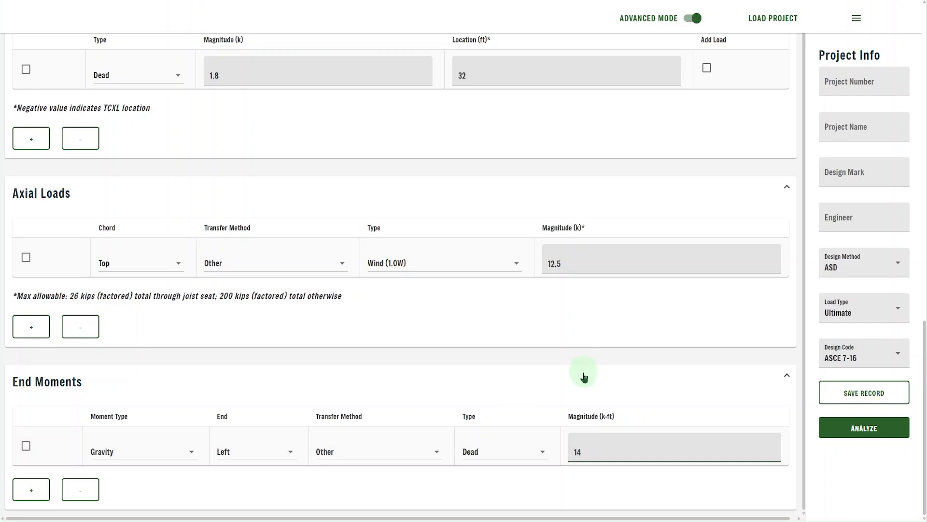
{"action": "scroll", "coordinate": [591, 367], "scroll_direction": "up", "scroll_amount": 7}
{"action": "scroll", "coordinate": [431, 277], "scroll_direction": "up", "scroll_amount": 9}
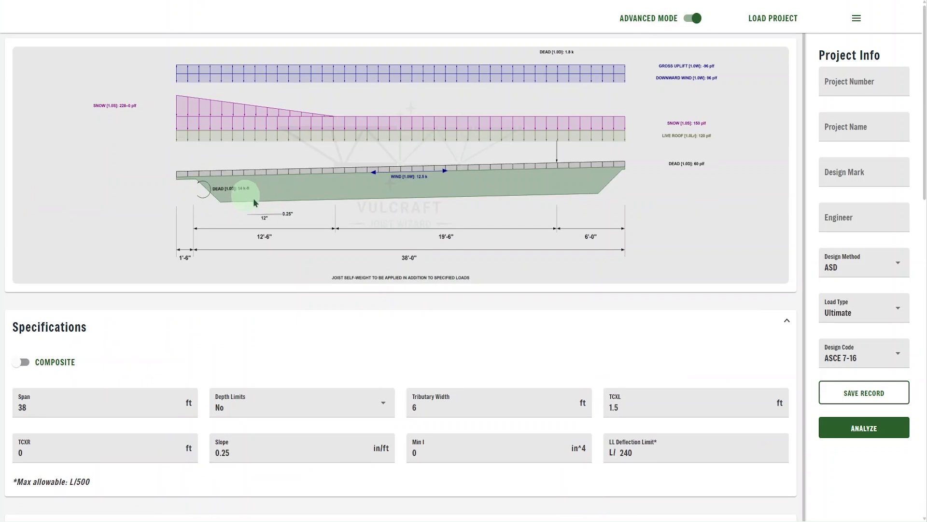
Reset the left end moment's magnitude to 0 k-ft and return to the load diagram
{"action": "scroll", "coordinate": [618, 347], "scroll_direction": "down", "scroll_amount": 20}
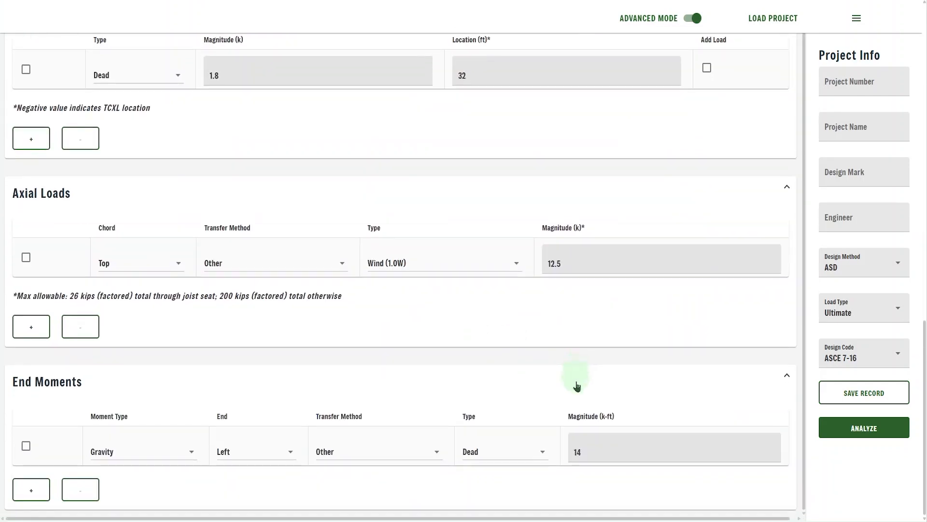
{"action": "left_click", "coordinate": [600, 444]}
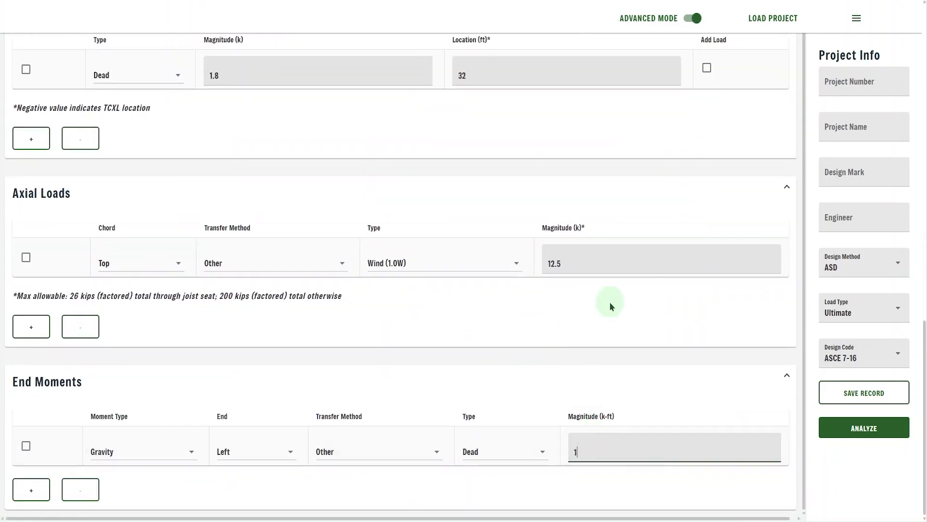
{"action": "type", "text": "14"}
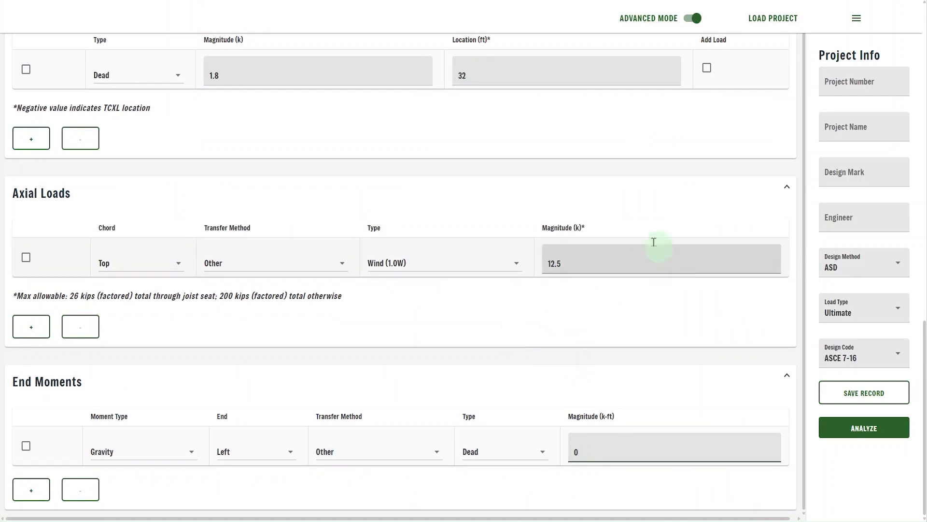
{"action": "scroll", "coordinate": [600, 277], "scroll_direction": "up", "scroll_amount": 3}
{"action": "scroll", "coordinate": [600, 277], "scroll_direction": "up", "scroll_amount": 15}
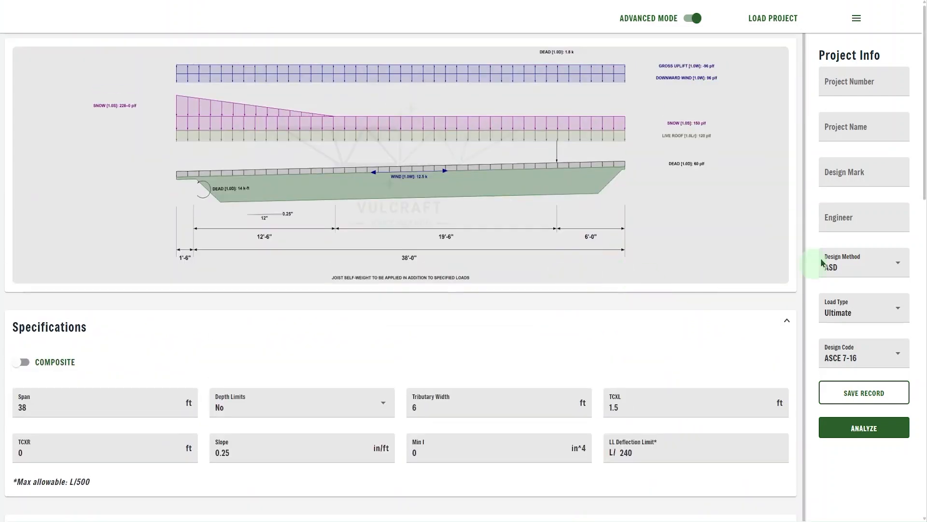
Fill in the project number, the project name ROOF JOIST, the design mark J12 and the engineer's initials
{"action": "left_click", "coordinate": [848, 83]}
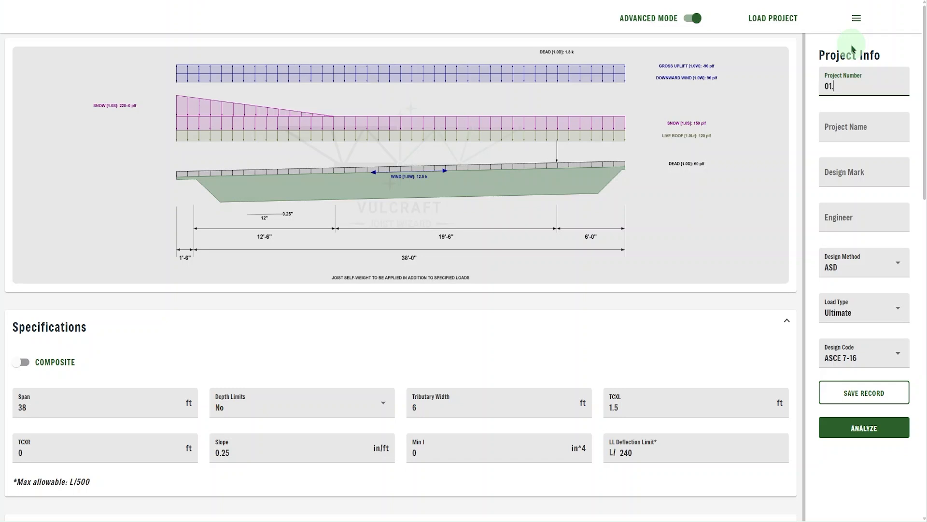
{"action": "type", "text": "48"}
{"action": "left_click", "coordinate": [875, 124]}
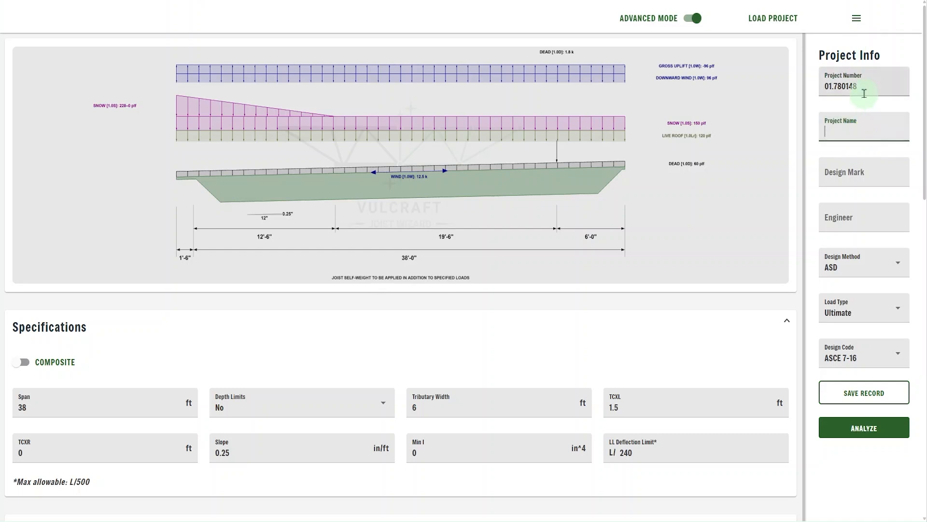
{"action": "left_click", "coordinate": [843, 173]}
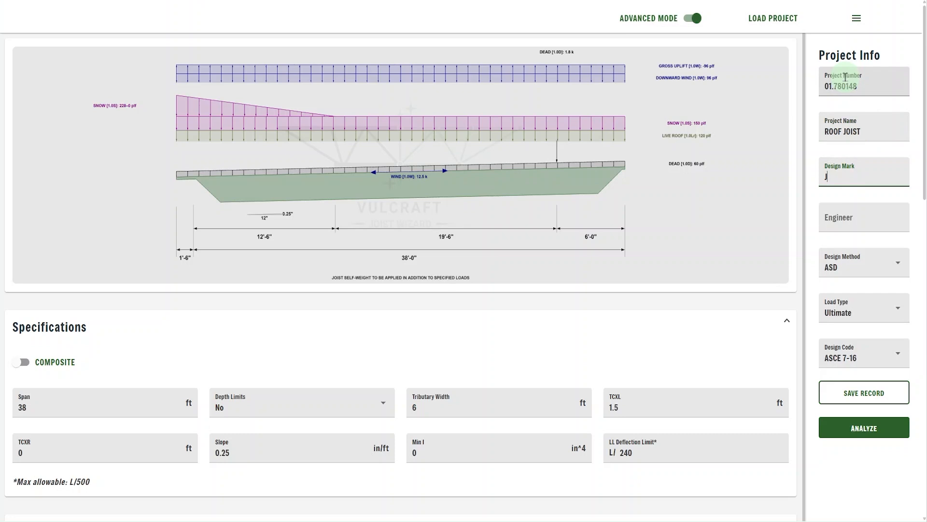
{"action": "left_click", "coordinate": [865, 222]}
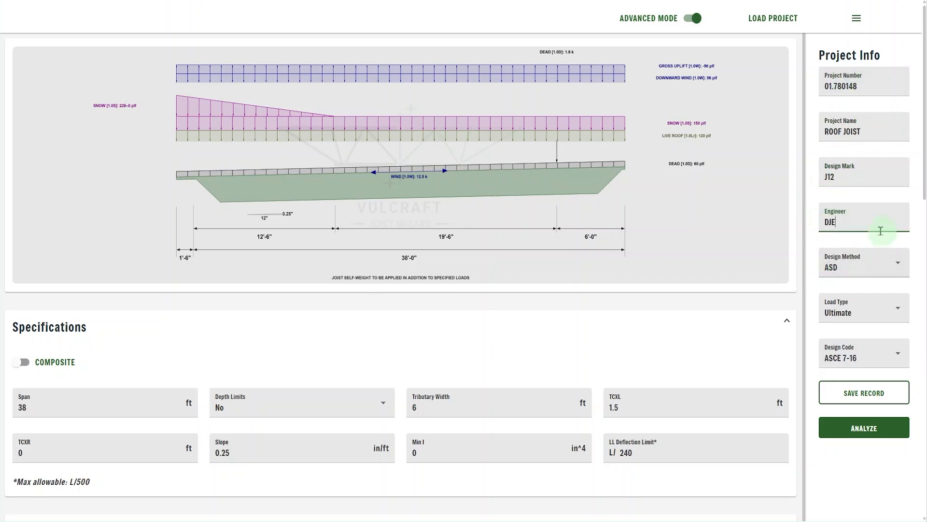
Set the design code to ASCE 7-22 and analyze the joist
{"action": "left_click", "coordinate": [853, 357]}
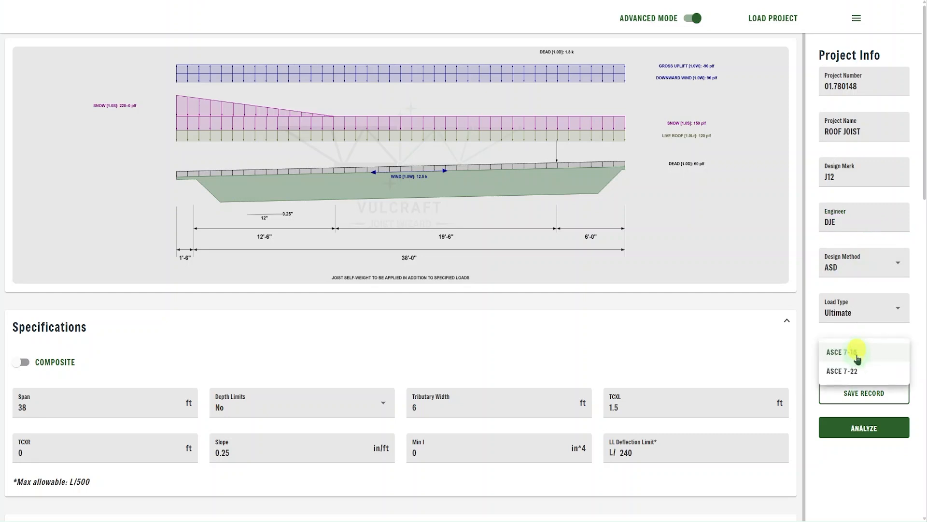
{"action": "left_click", "coordinate": [856, 369]}
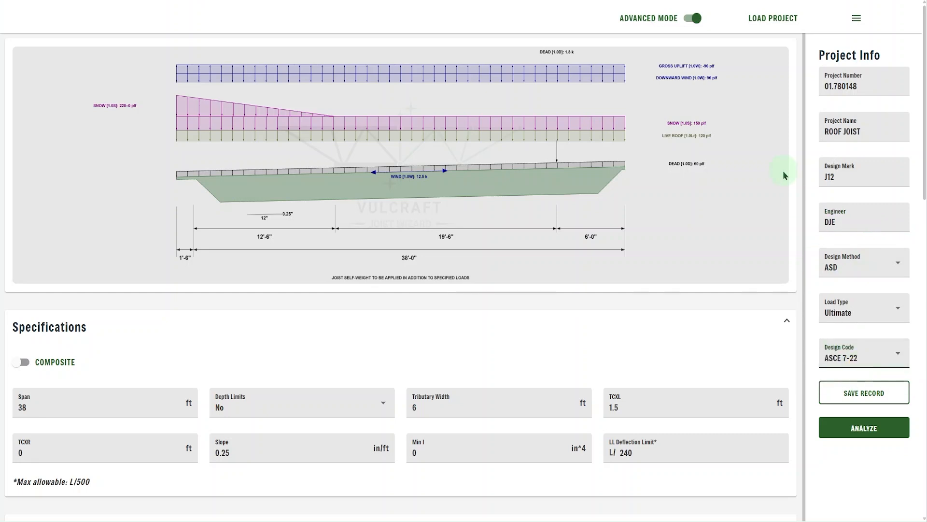
{"action": "left_click", "coordinate": [868, 434]}
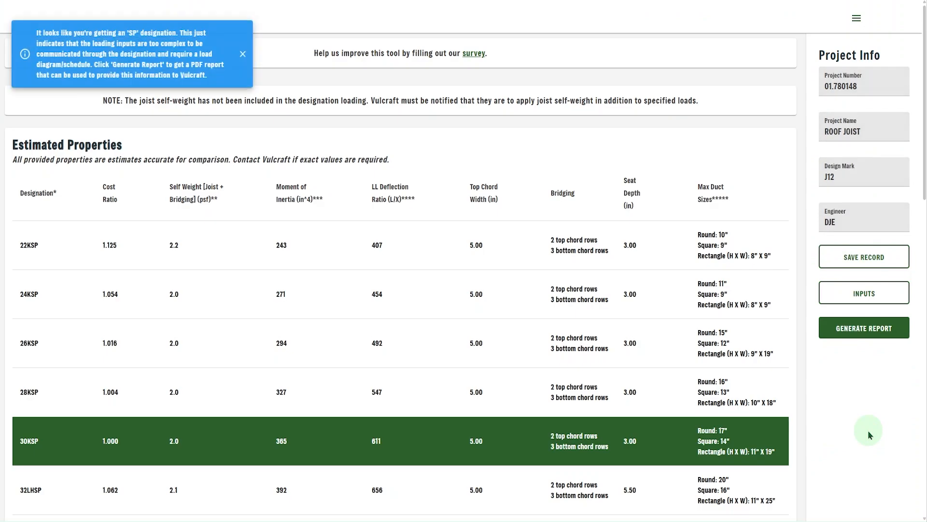
Review the estimated joist properties and show the equivalent uniform load for the governing combination (D + Dcol) + 0.75L + 0.75(0.6W) + 0.75Lr
{"action": "scroll", "coordinate": [422, 213], "scroll_direction": "down", "scroll_amount": 1}
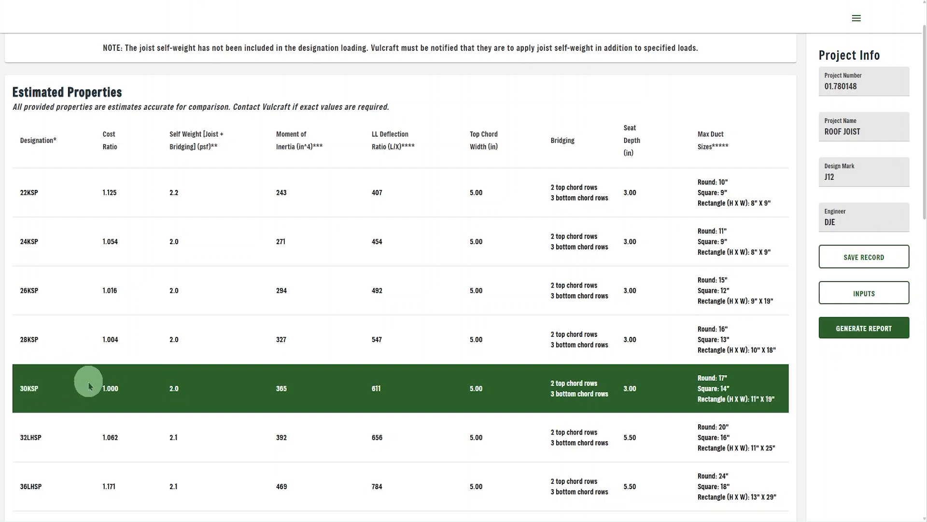
{"action": "scroll", "coordinate": [186, 355], "scroll_direction": "up", "scroll_amount": 1}
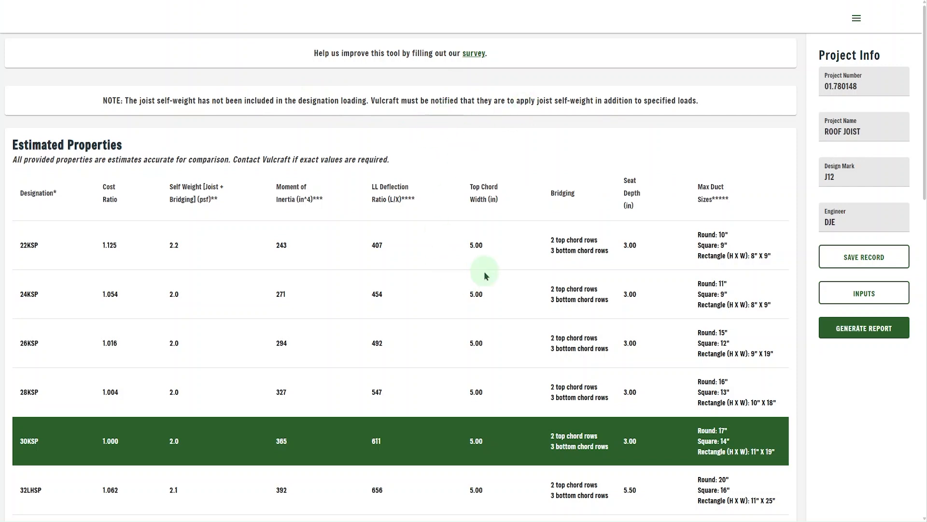
{"action": "scroll", "coordinate": [497, 264], "scroll_direction": "down", "scroll_amount": 10}
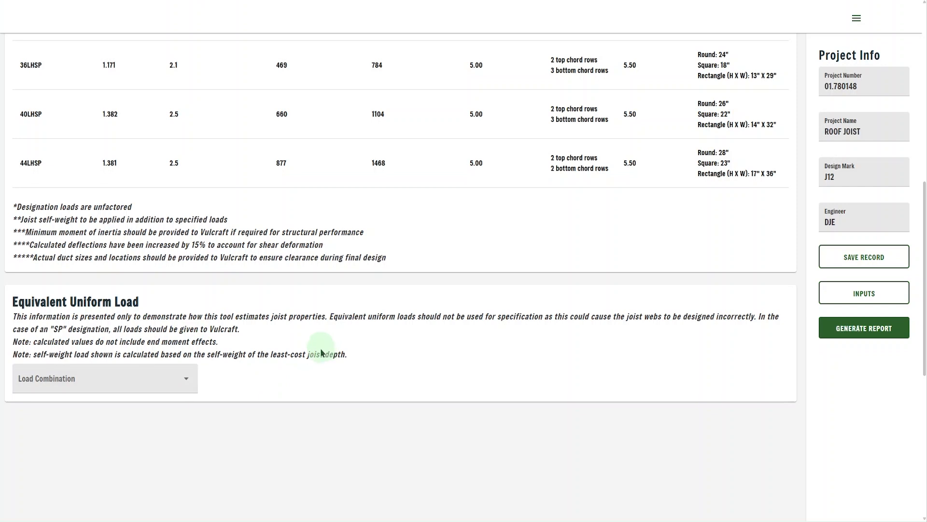
{"action": "scroll", "coordinate": [222, 387], "scroll_direction": "down", "scroll_amount": 2}
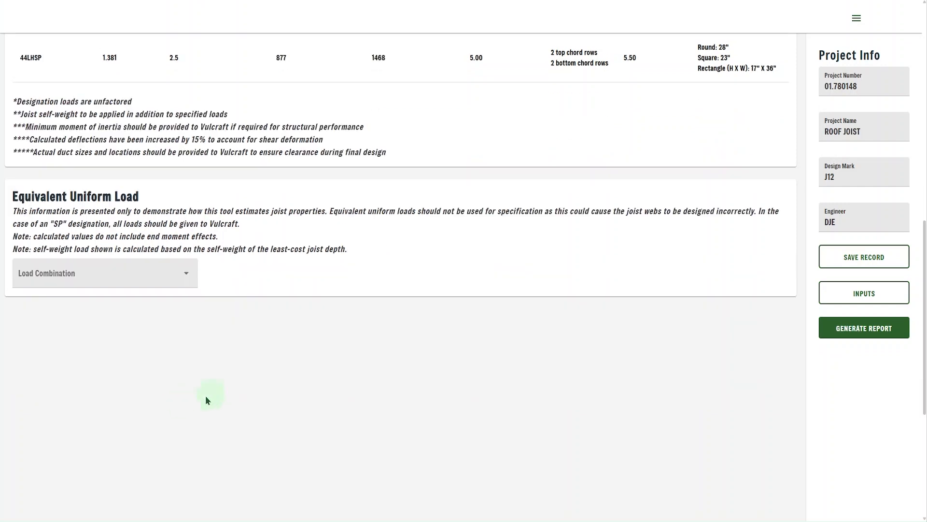
{"action": "left_click", "coordinate": [179, 281]}
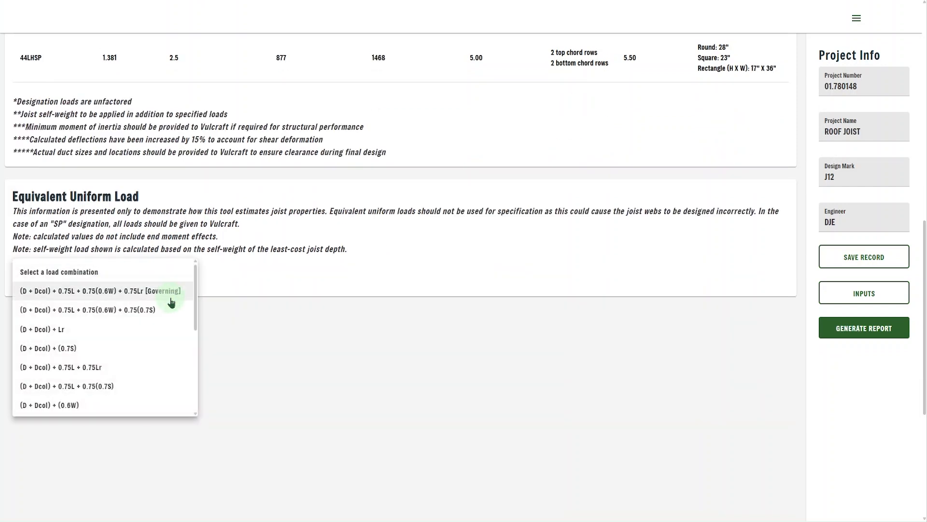
{"action": "scroll", "coordinate": [139, 374], "scroll_direction": "down", "scroll_amount": 2}
{"action": "scroll", "coordinate": [139, 377], "scroll_direction": "up", "scroll_amount": 2}
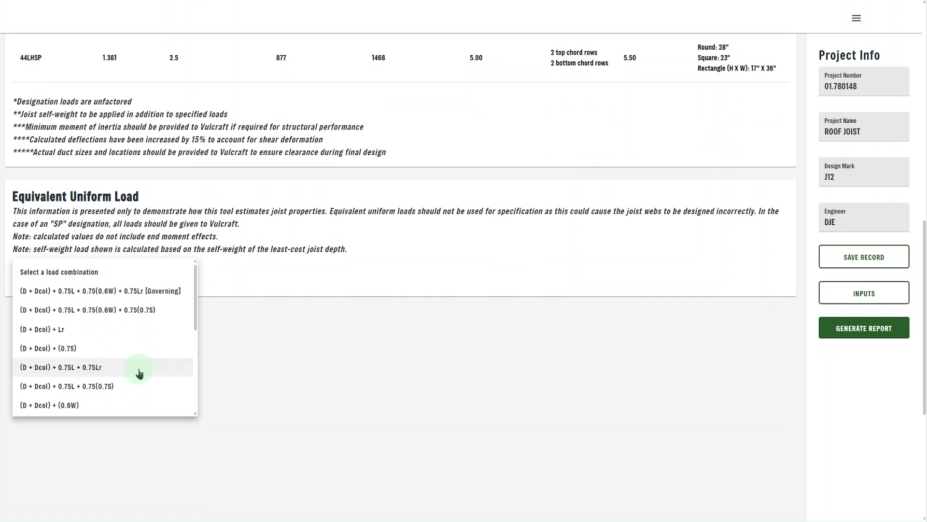
{"action": "left_click", "coordinate": [157, 292]}
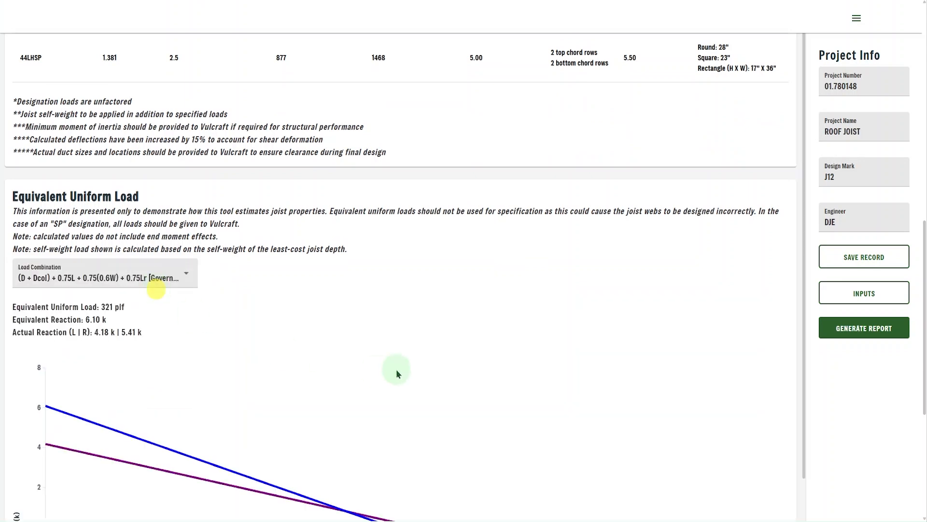
Examine the shear and moment diagrams, comparing the equivalent and actual curves for the governing load combination
{"action": "scroll", "coordinate": [397, 368], "scroll_direction": "down", "scroll_amount": 4}
{"action": "scroll", "coordinate": [514, 238], "scroll_direction": "down", "scroll_amount": 4}
{"action": "scroll", "coordinate": [450, 309], "scroll_direction": "down", "scroll_amount": 5}
{"action": "scroll", "coordinate": [499, 307], "scroll_direction": "up", "scroll_amount": 11}
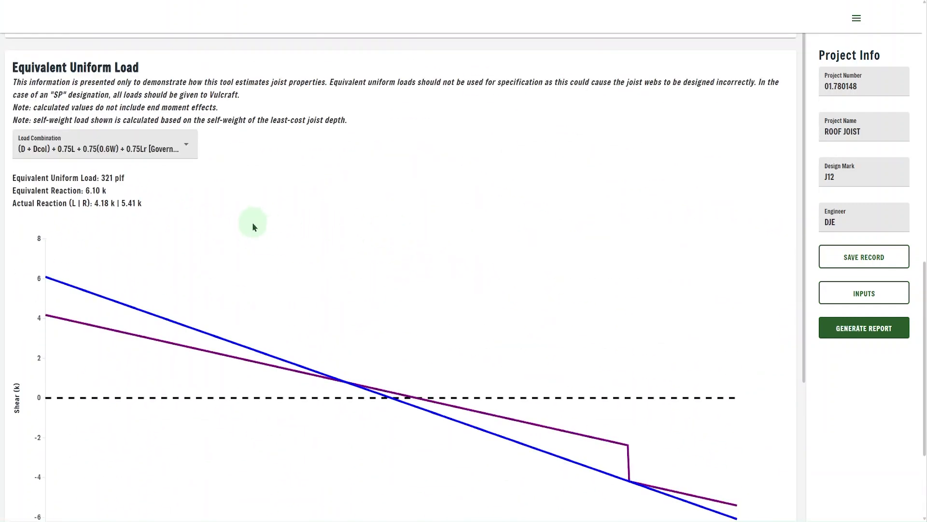
{"action": "scroll", "coordinate": [205, 268], "scroll_direction": "down", "scroll_amount": 1}
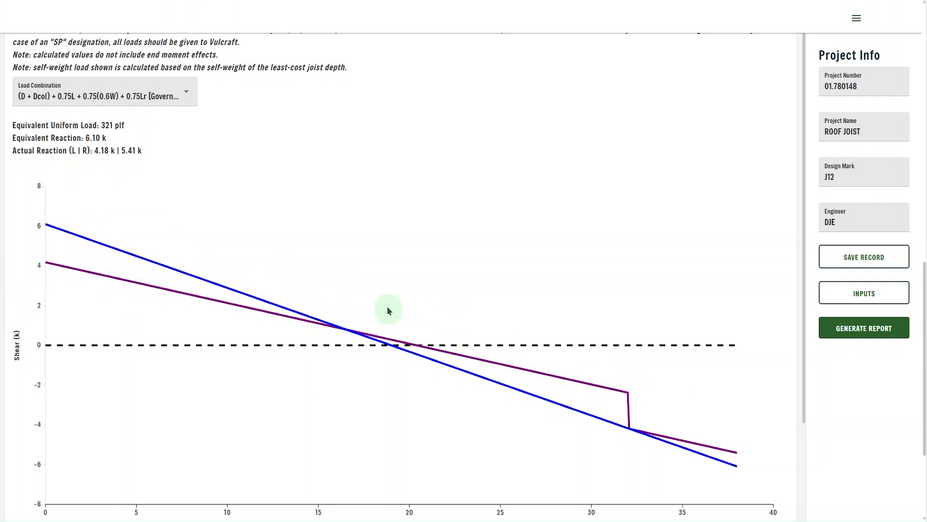
{"action": "scroll", "coordinate": [387, 313], "scroll_direction": "down", "scroll_amount": 5}
{"action": "scroll", "coordinate": [528, 304], "scroll_direction": "down", "scroll_amount": 3}
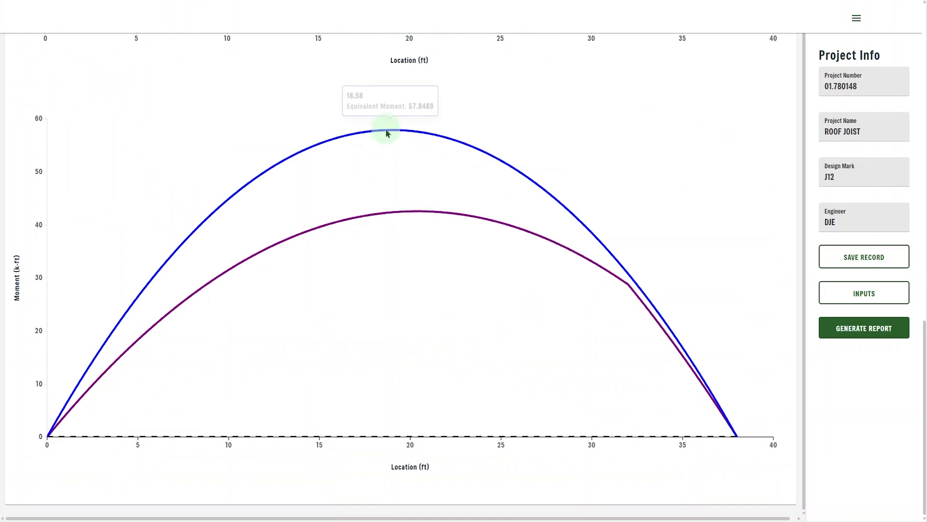
{"action": "mouse_move", "coordinate": [375, 134]}
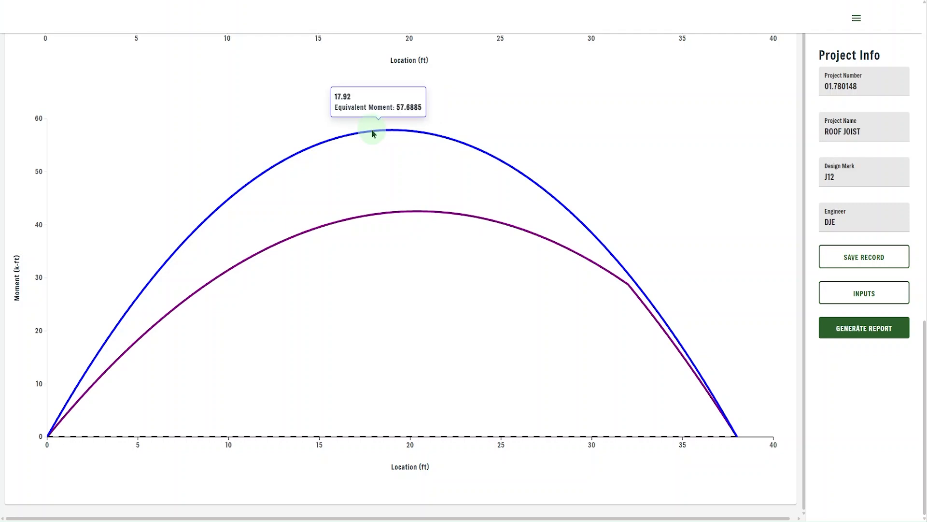
{"action": "scroll", "coordinate": [416, 345], "scroll_direction": "up", "scroll_amount": 15}
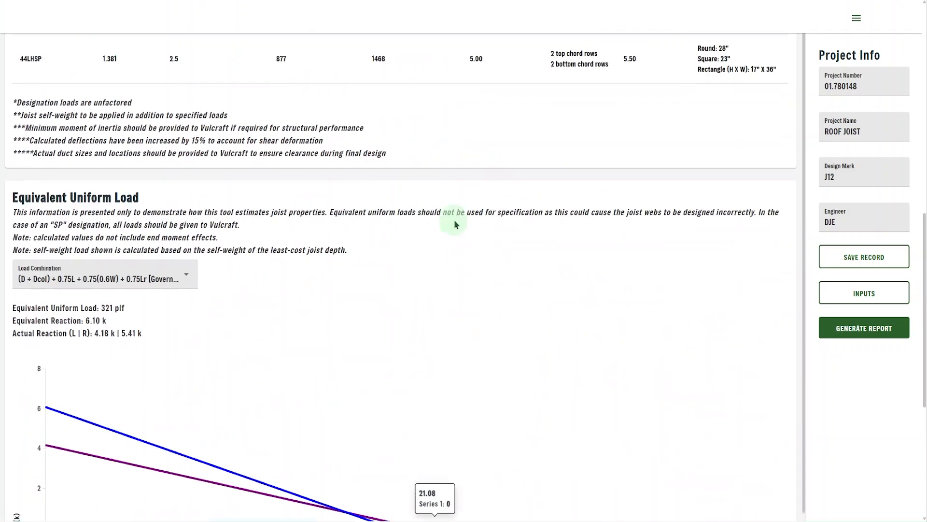
Generate the report for the 30KSP joist and review the load diagram, project info, specifications and results in the downloaded PDF
{"action": "scroll", "coordinate": [467, 208], "scroll_direction": "up", "scroll_amount": 10}
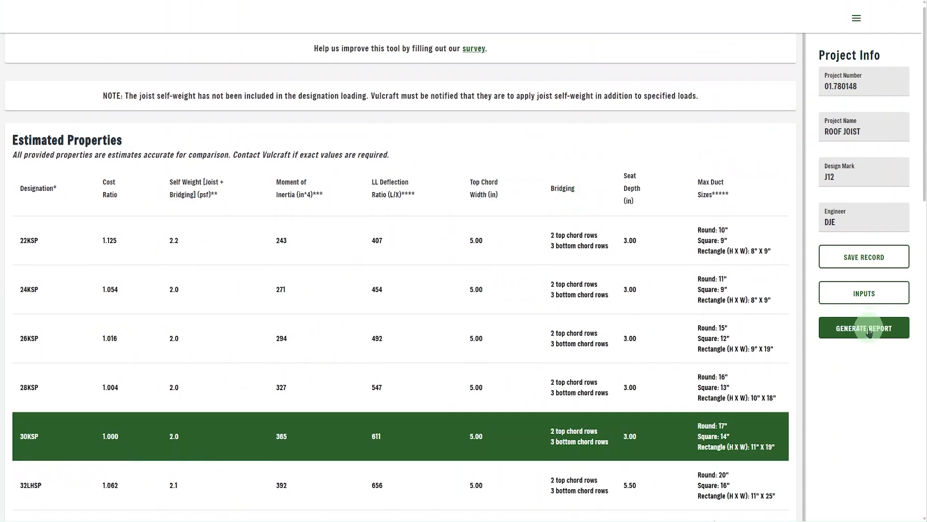
{"action": "left_click", "coordinate": [868, 330]}
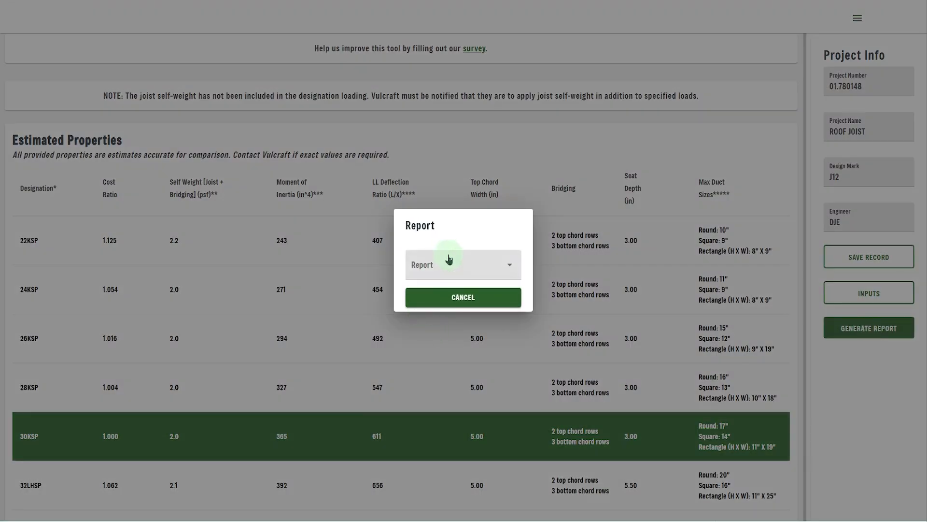
{"action": "left_click", "coordinate": [449, 266]}
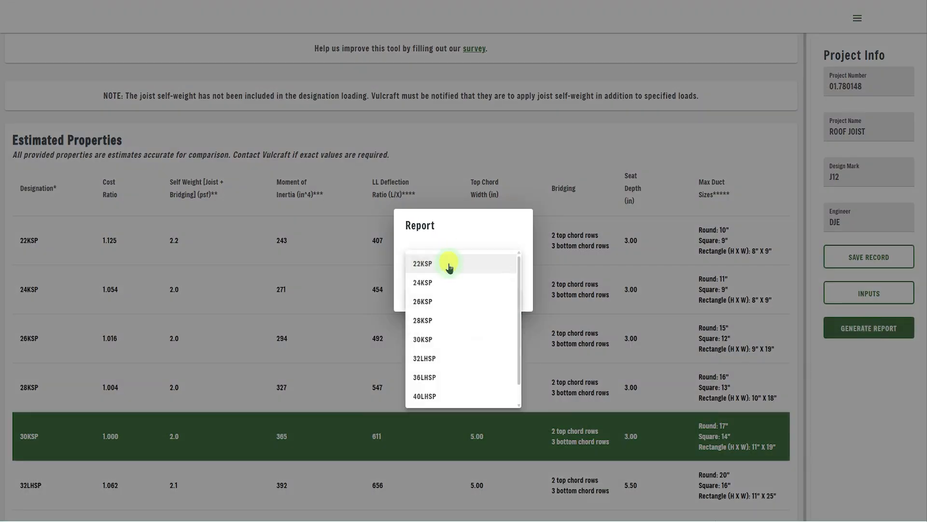
{"action": "left_click", "coordinate": [447, 340]}
{"action": "left_click", "coordinate": [463, 296]}
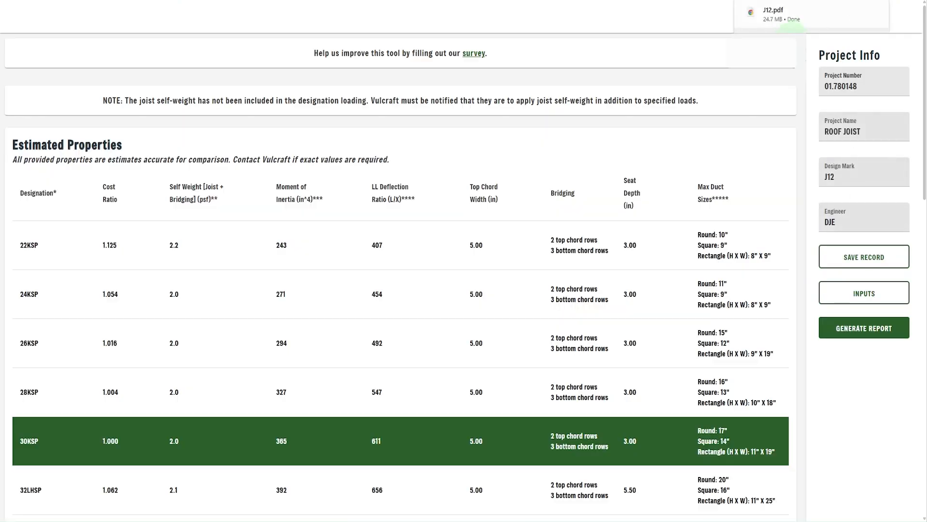
{"action": "mouse_move", "coordinate": [788, 24]}
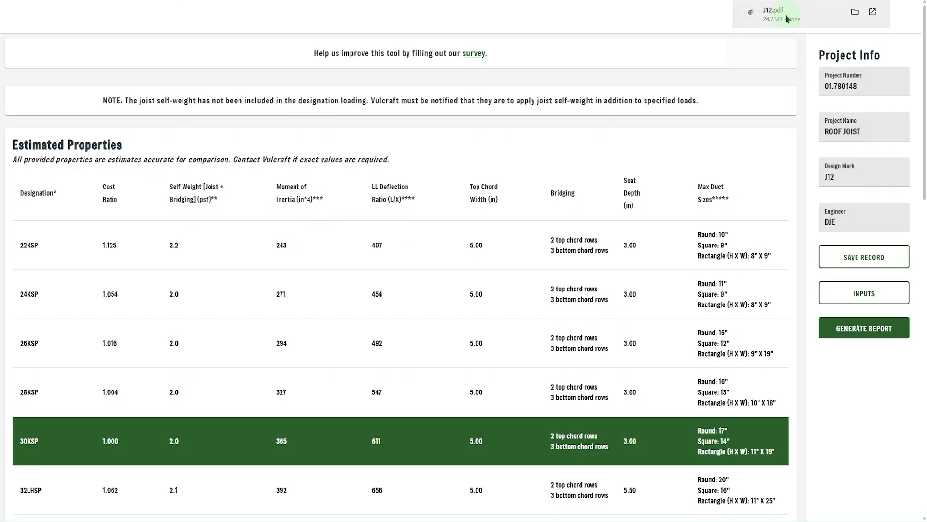
{"action": "left_click", "coordinate": [786, 18]}
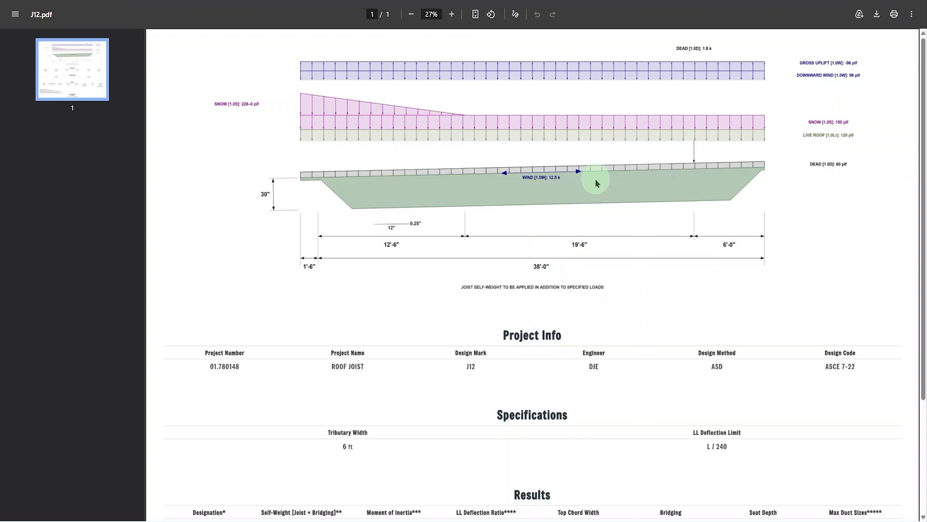
{"action": "scroll", "coordinate": [597, 181], "scroll_direction": "down", "scroll_amount": 2}
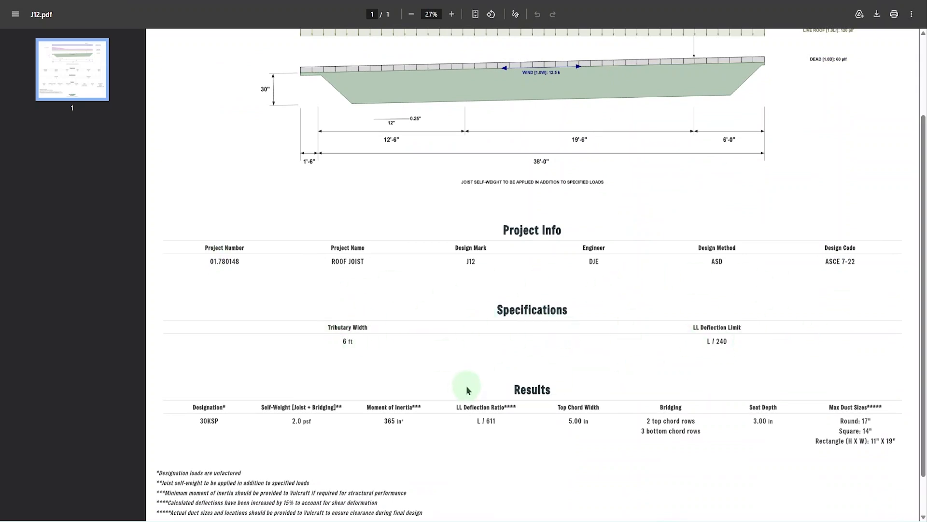
{"action": "scroll", "coordinate": [465, 389], "scroll_direction": "down", "scroll_amount": 1}
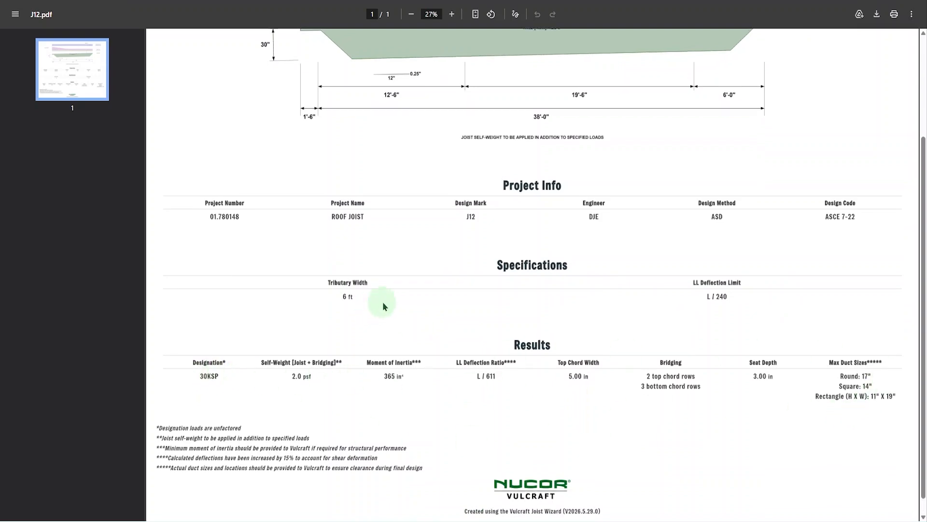
{"action": "scroll", "coordinate": [382, 299], "scroll_direction": "up", "scroll_amount": 3}
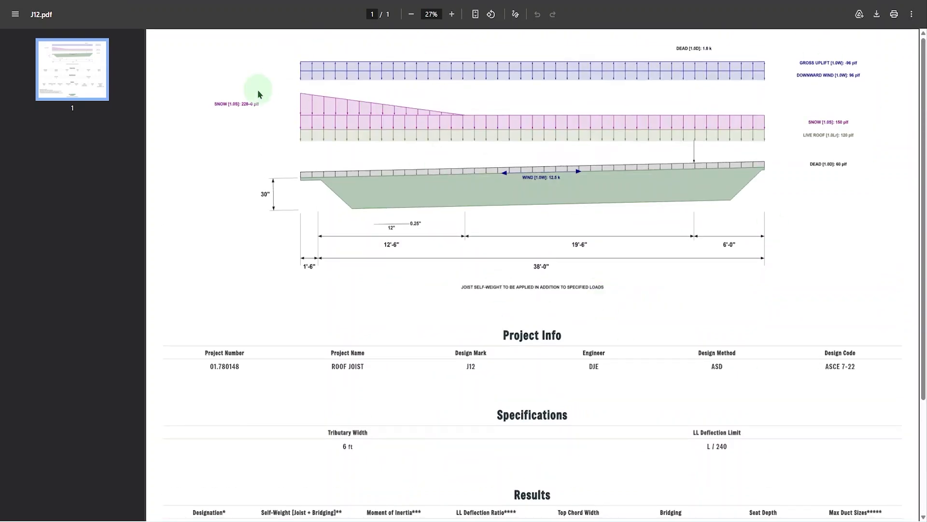
Go back to the joist tool's inputs, reload it as a blank project and turn on composite design
{"action": "key", "text": "ctrl+shift+Tab"}
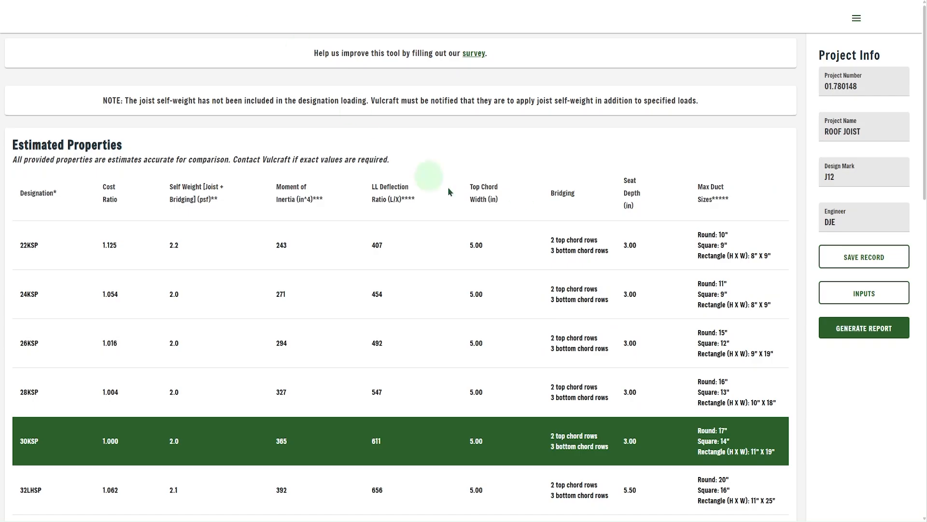
{"action": "left_click", "coordinate": [878, 293]}
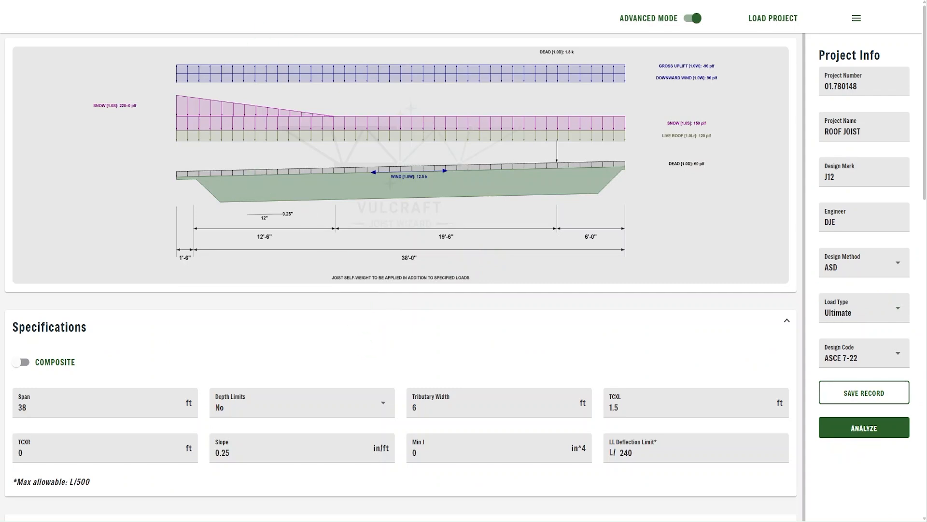
{"action": "key", "text": "ctrl+l"}
{"action": "key", "text": "Return"}
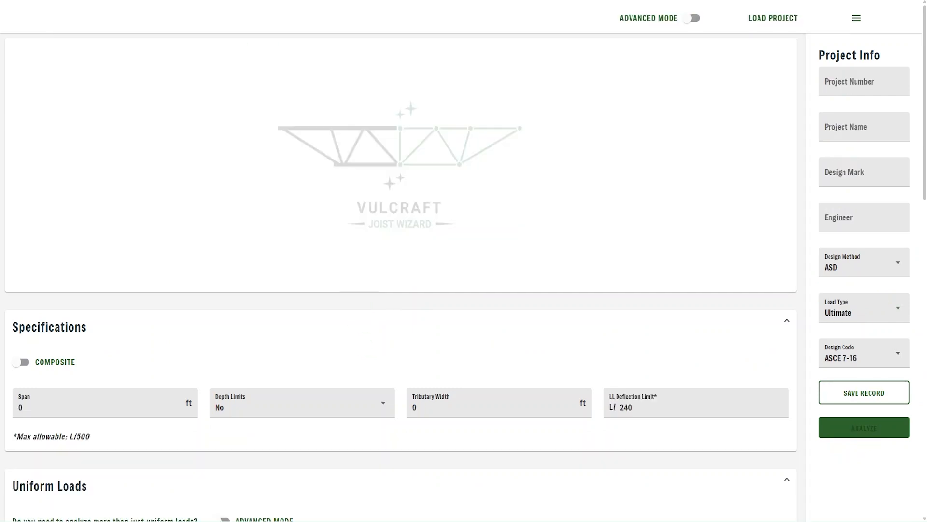
{"action": "left_click", "coordinate": [58, 371]}
{"action": "left_click", "coordinate": [27, 366]}
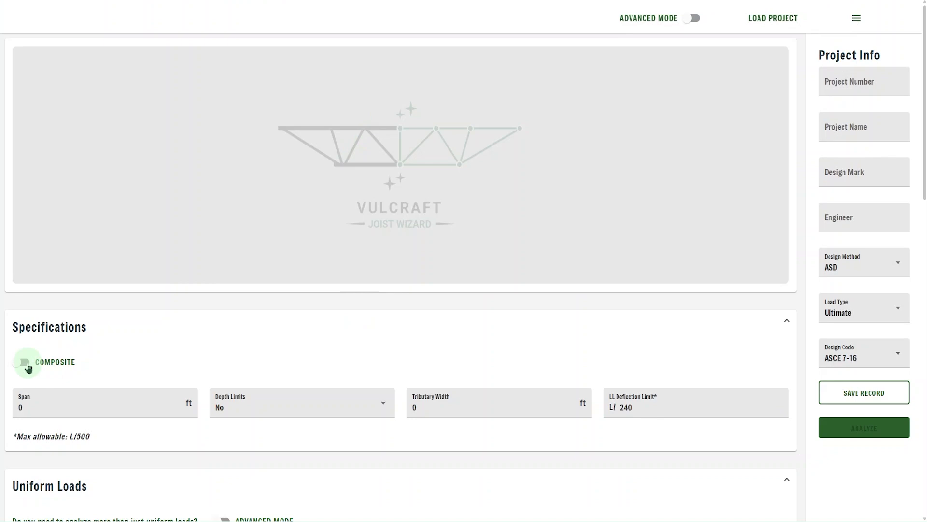
{"action": "left_click", "coordinate": [24, 362]}
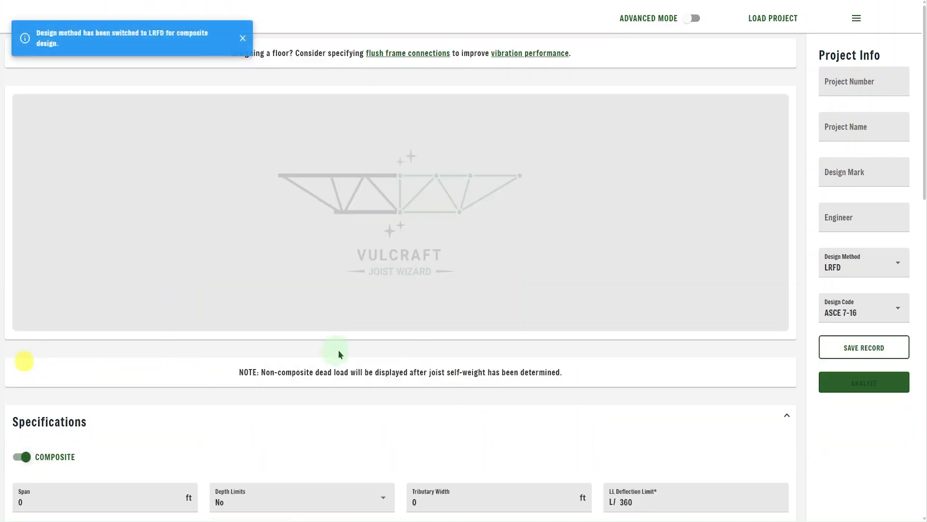
Set the composite joist's span to 32 ft and tributary width to 8 ft, keeping the live load deflection limit at L/360
{"action": "scroll", "coordinate": [335, 344], "scroll_direction": "down", "scroll_amount": 4}
{"action": "left_click", "coordinate": [93, 291]}
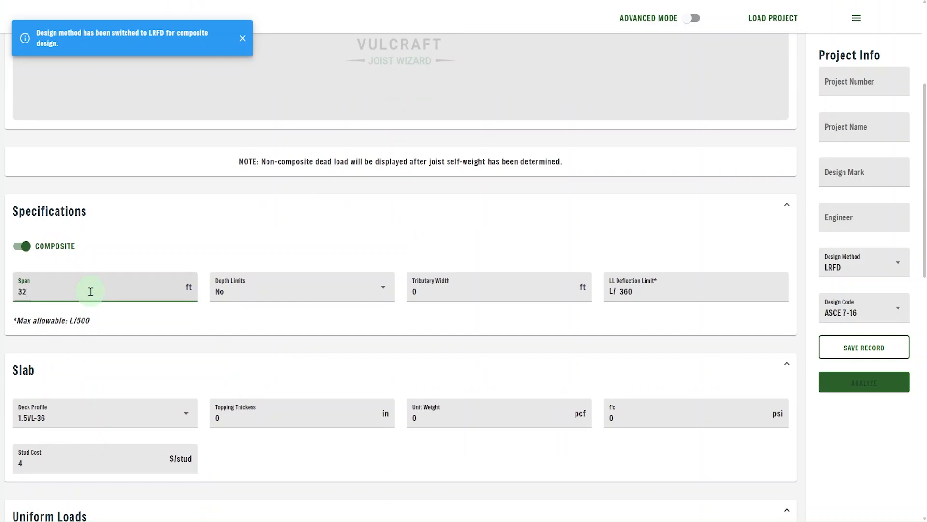
{"action": "key", "text": "Tab"}
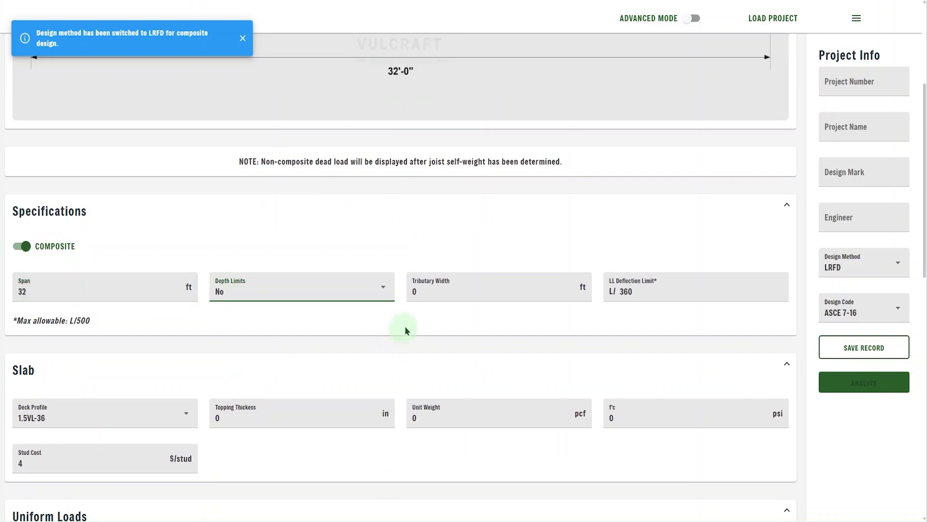
{"action": "key", "text": "Tab"}
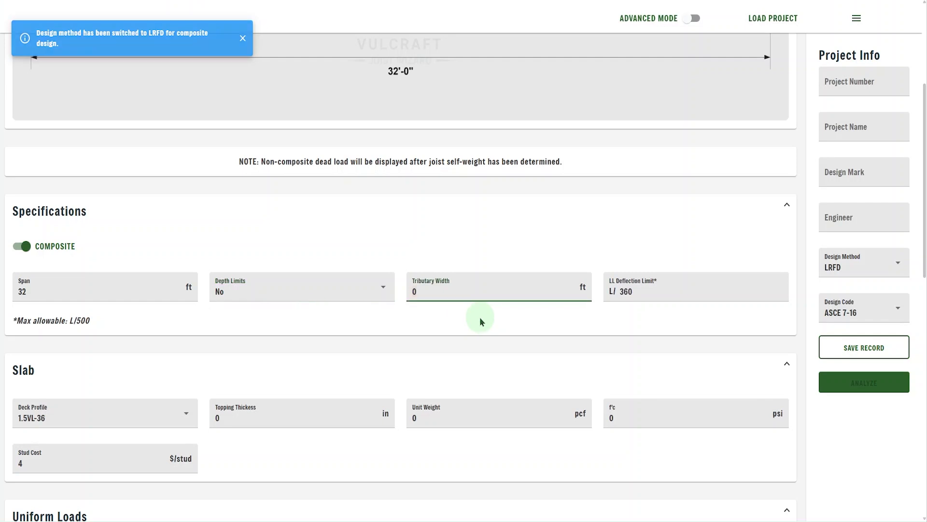
{"action": "type", "text": "8"}
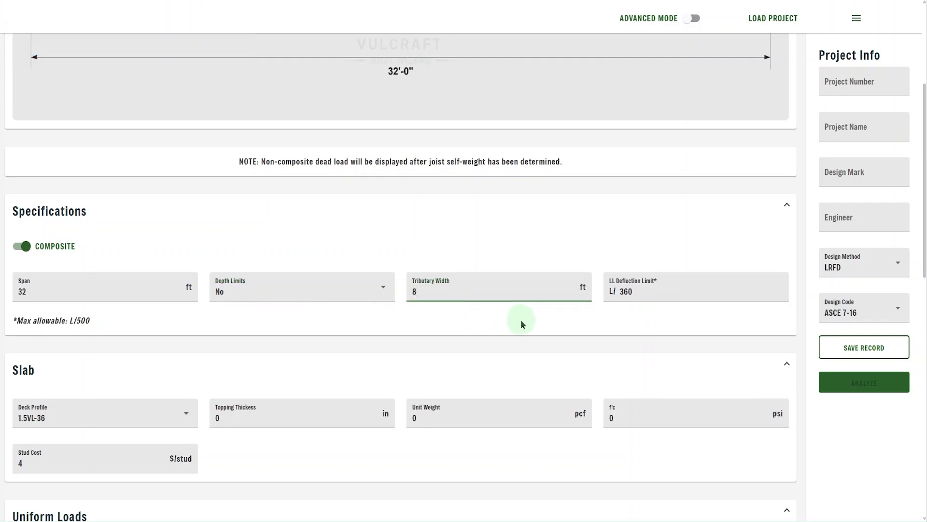
{"action": "scroll", "coordinate": [520, 319], "scroll_direction": "down", "scroll_amount": 1}
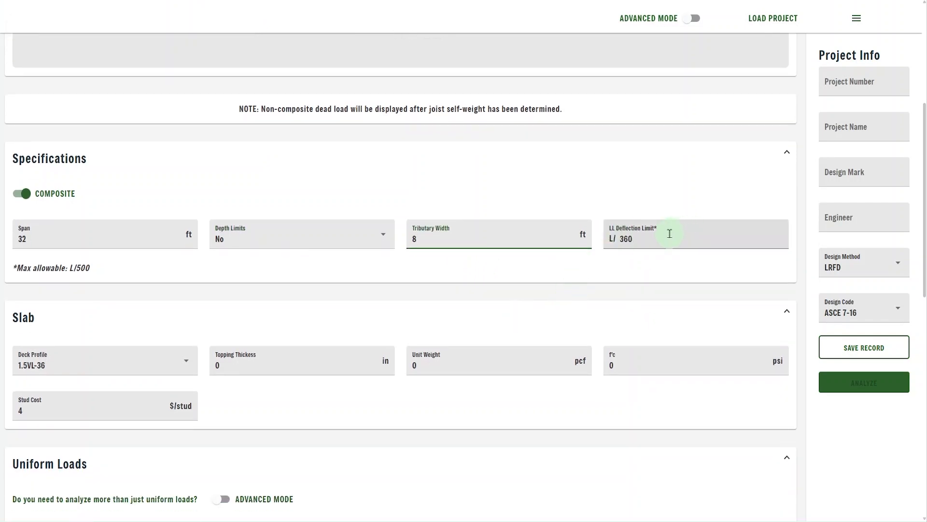
{"action": "left_click", "coordinate": [627, 238]}
Define the slab with deck profile 3.5DS-24 FL, 3 in topping thickness, 145 pcf unit weight and f'c of 3500 psi
{"action": "left_click", "coordinate": [166, 367]}
{"action": "scroll", "coordinate": [180, 399], "scroll_direction": "down", "scroll_amount": 3}
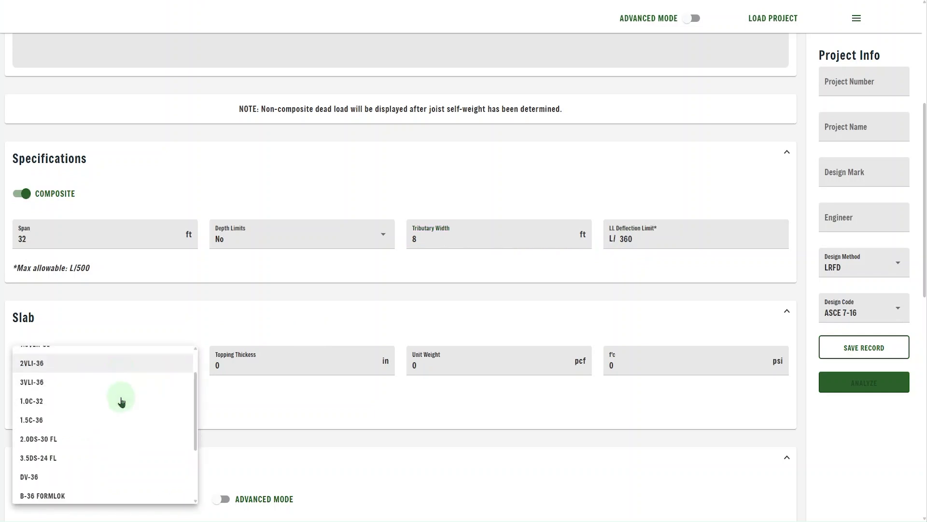
{"action": "left_click", "coordinate": [93, 440]}
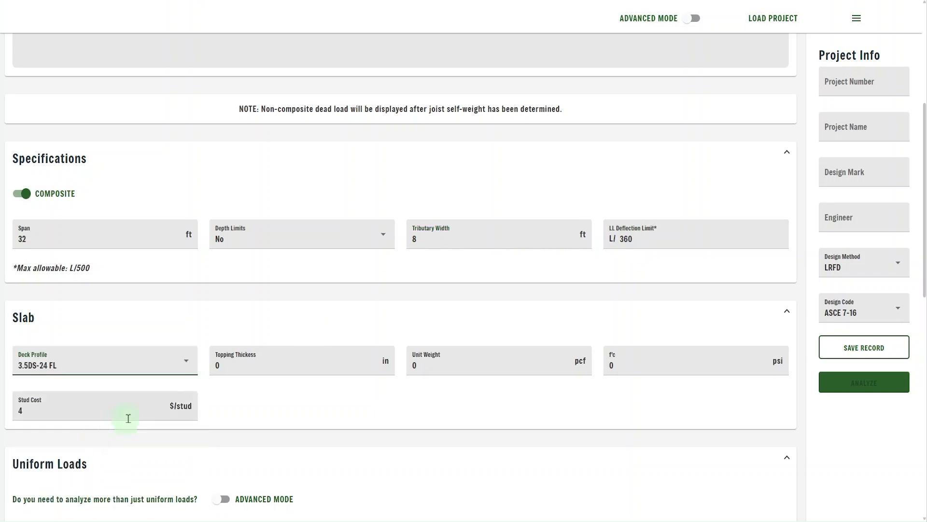
{"action": "left_click", "coordinate": [279, 363]}
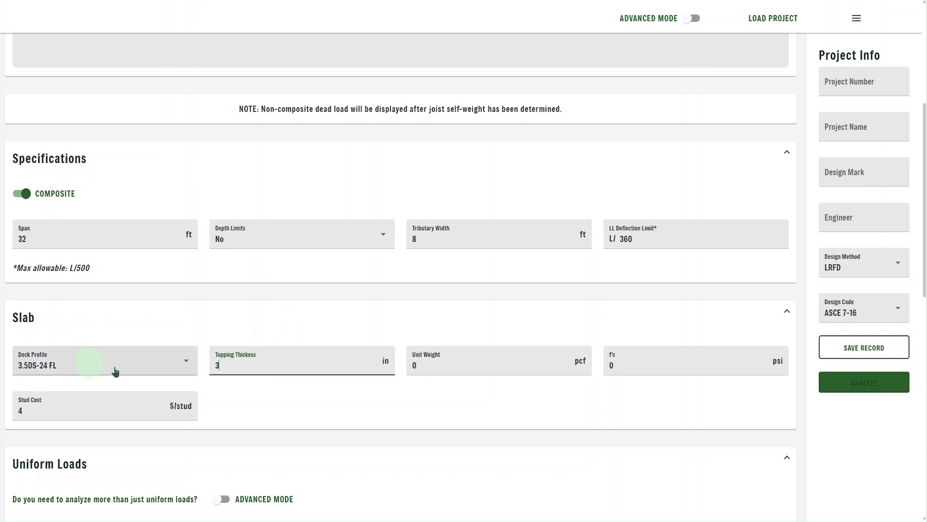
{"action": "left_click", "coordinate": [490, 367]}
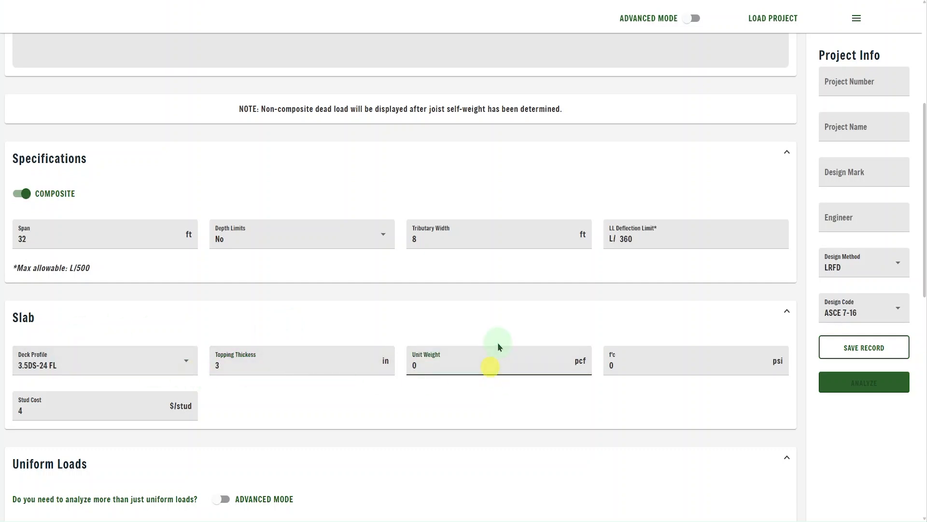
{"action": "type", "text": "145"}
{"action": "key", "text": "Tab"}
{"action": "type", "text": "3500"}
{"action": "key", "text": "Tab"}
Enter uniform loads of 20 psf superimposed dead, 85 psf live and 20 psf construction live, and analyze the composite joist
{"action": "scroll", "coordinate": [499, 343], "scroll_direction": "down", "scroll_amount": 3}
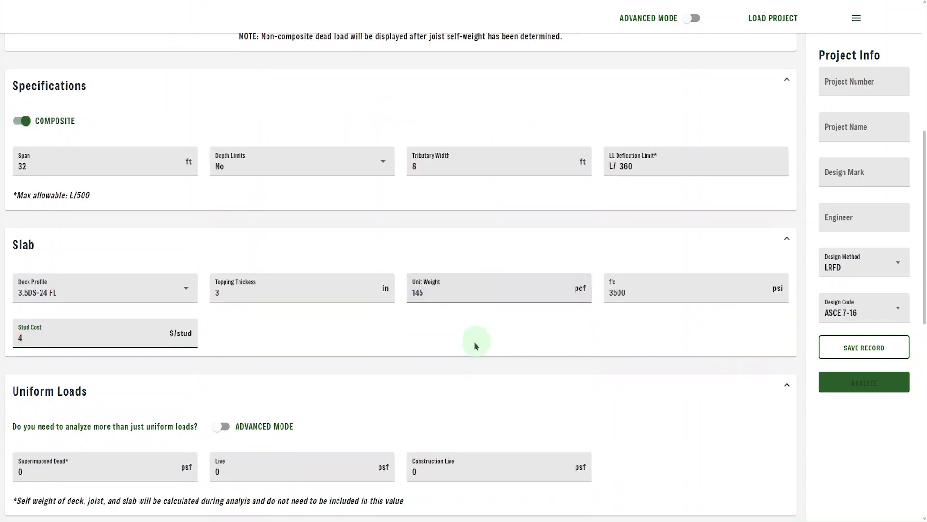
{"action": "left_click", "coordinate": [81, 383]}
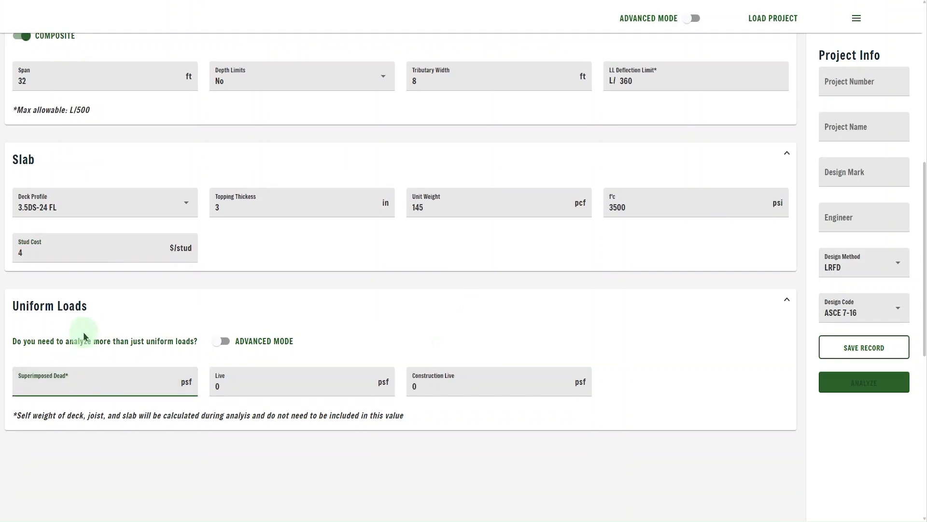
{"action": "key", "text": "Tab"}
{"action": "type", "text": "85"}
{"action": "key", "text": "Tab"}
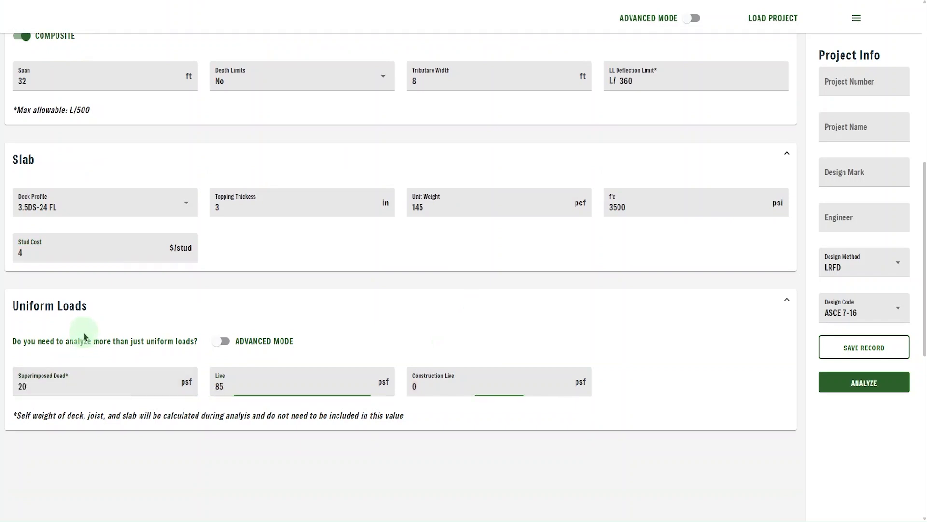
{"action": "type", "text": "20"}
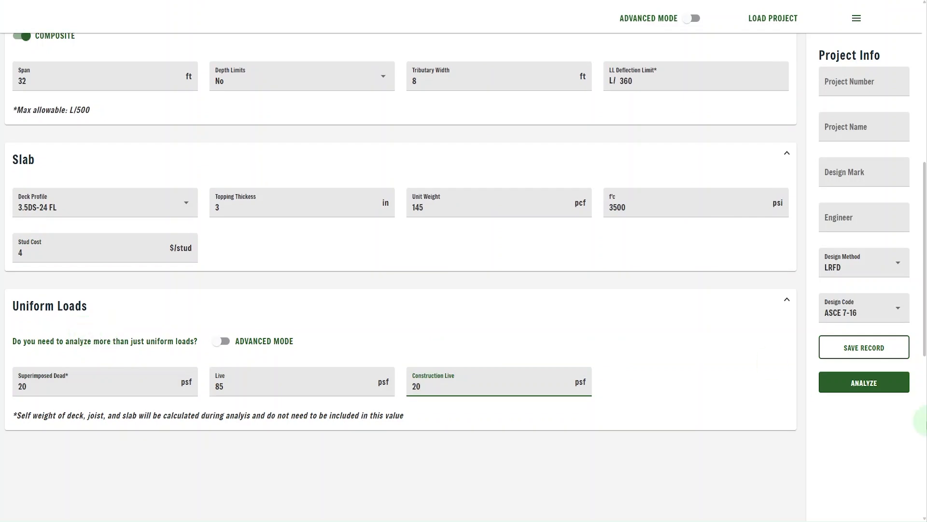
{"action": "left_click", "coordinate": [867, 382]}
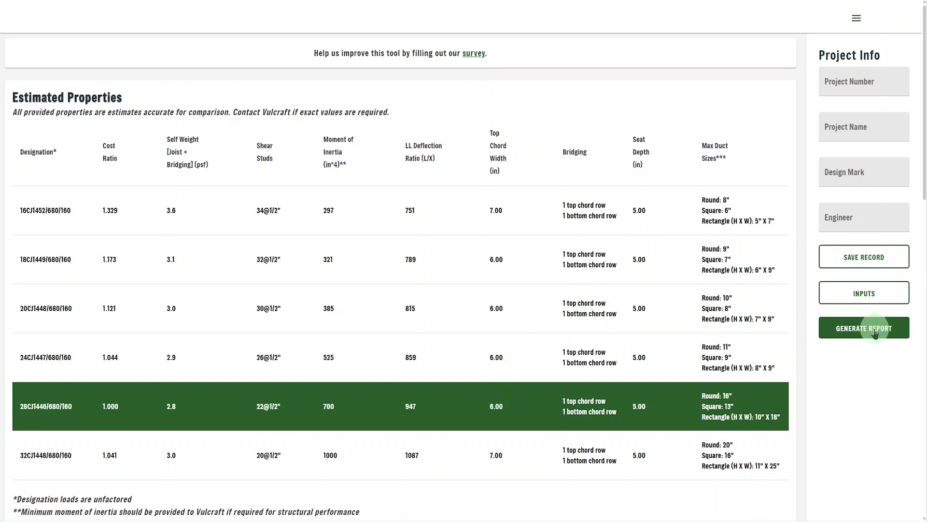
Generate the report for the 28CJ1446/680/160 joist, review its load diagram and results in the PDF, and return to the estimated properties
{"action": "left_click", "coordinate": [869, 331]}
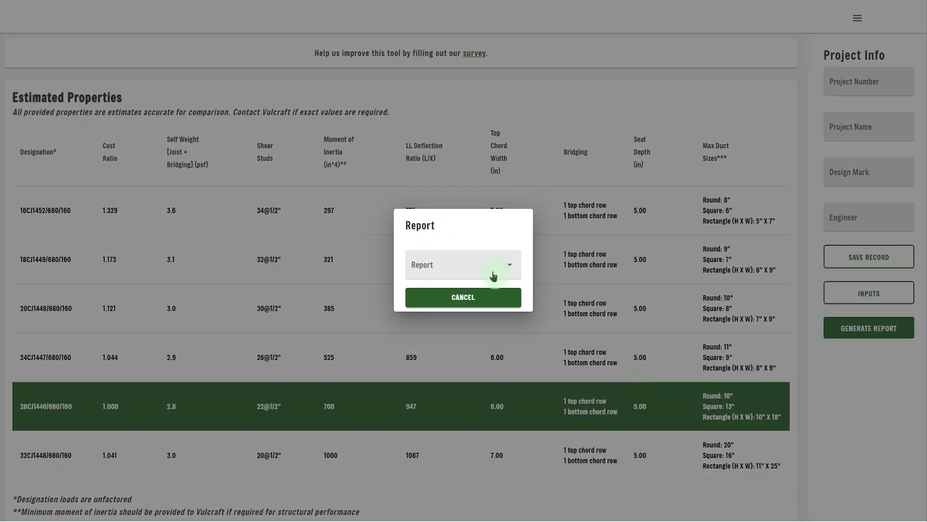
{"action": "left_click", "coordinate": [488, 269]}
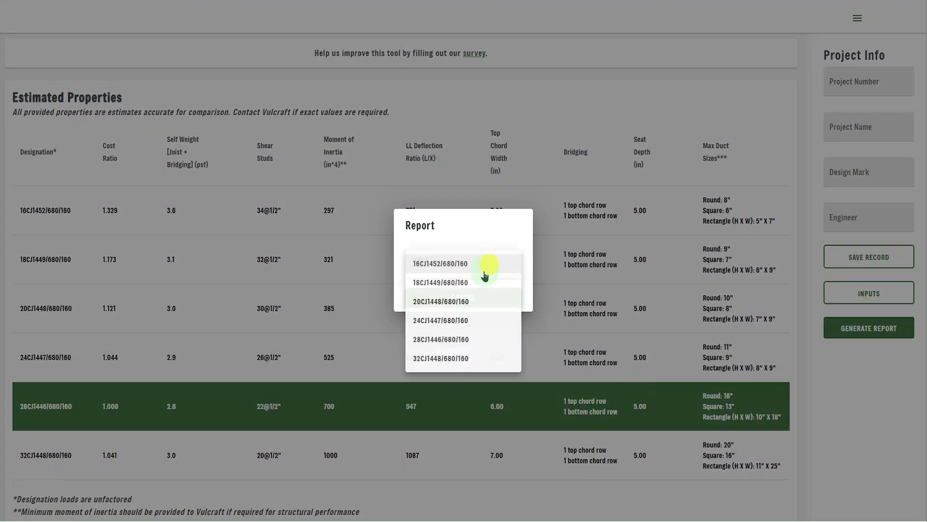
{"action": "left_click", "coordinate": [460, 338]}
{"action": "left_click", "coordinate": [478, 297]}
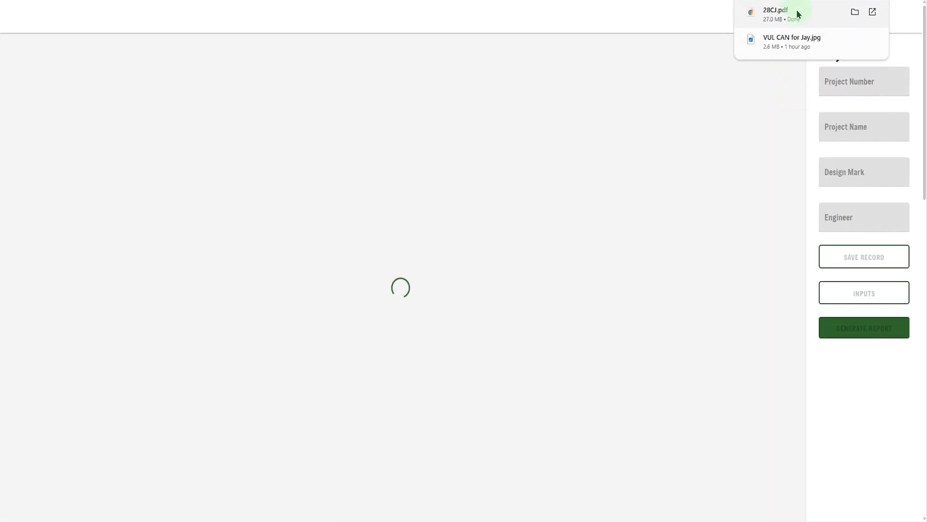
{"action": "left_click", "coordinate": [800, 14]}
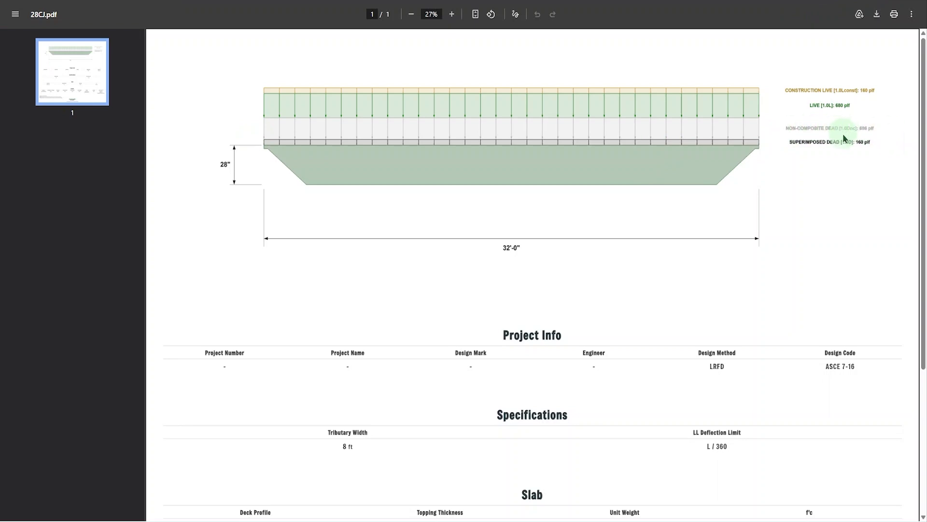
{"action": "scroll", "coordinate": [581, 313], "scroll_direction": "down", "scroll_amount": 4}
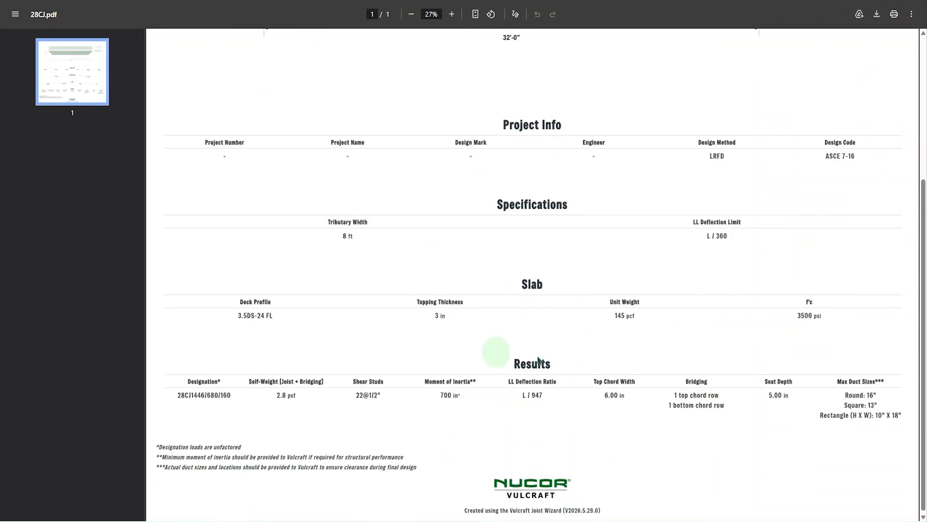
{"action": "scroll", "coordinate": [491, 271], "scroll_direction": "up", "scroll_amount": 4}
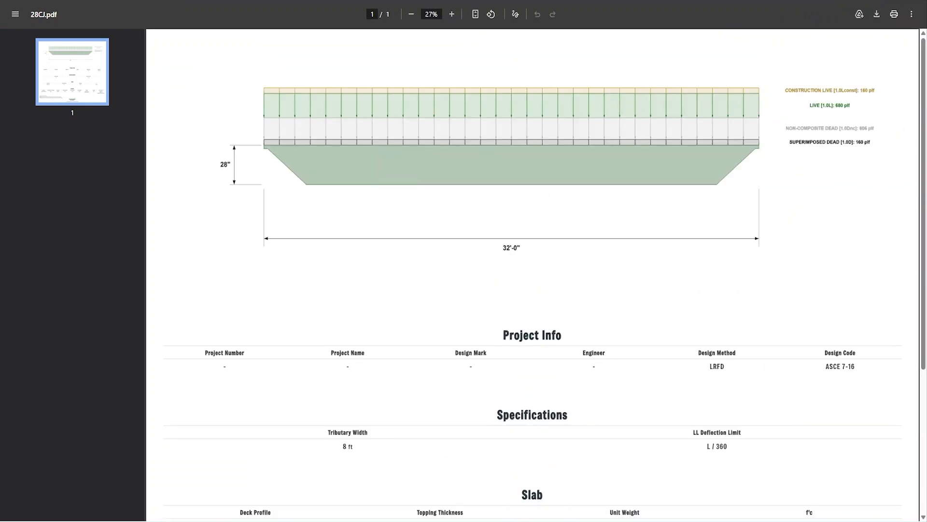
{"action": "key", "text": "ctrl+Tab"}
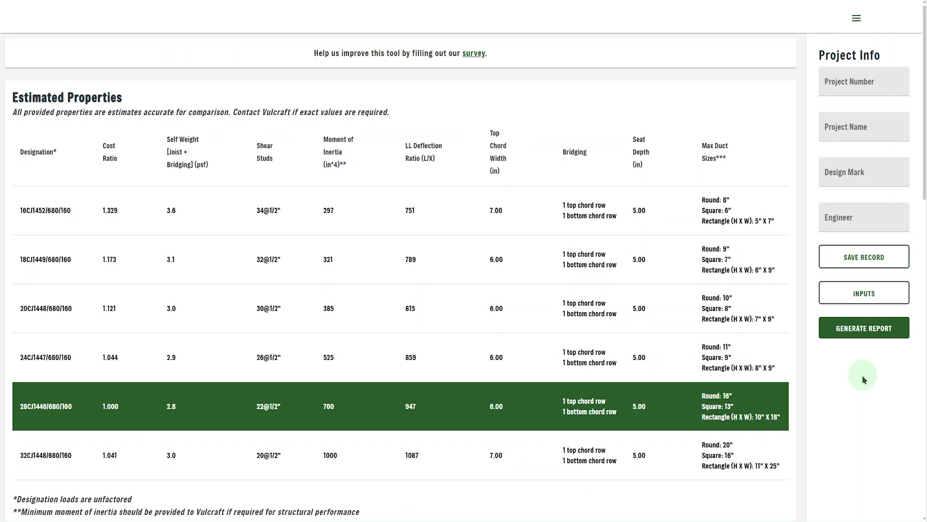
Save the composite joist analysis as a record, copy its record key and return to the inputs
{"action": "left_click", "coordinate": [865, 259]}
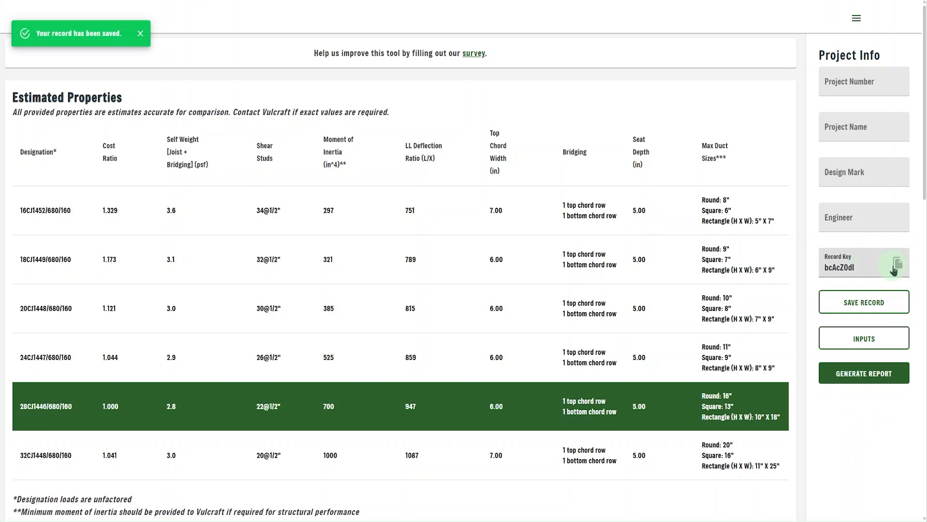
{"action": "left_click", "coordinate": [896, 264]}
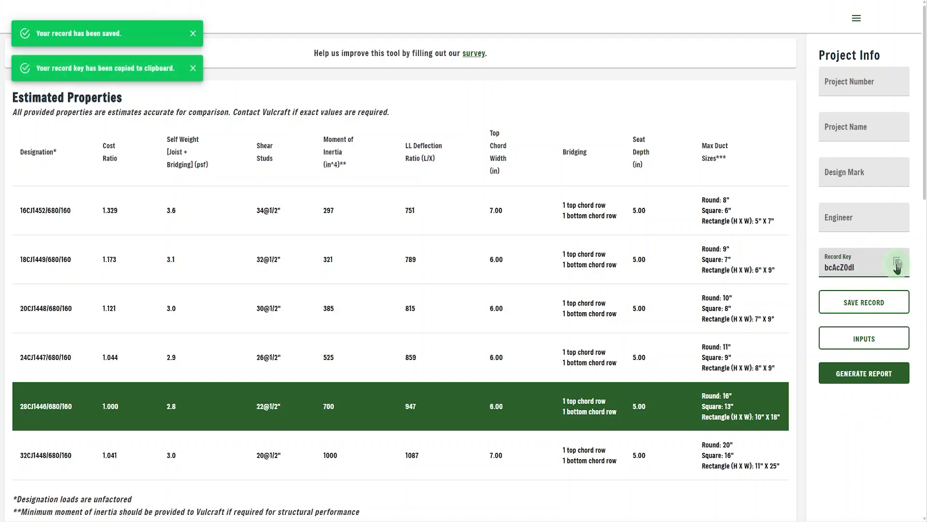
{"action": "left_click", "coordinate": [851, 338]}
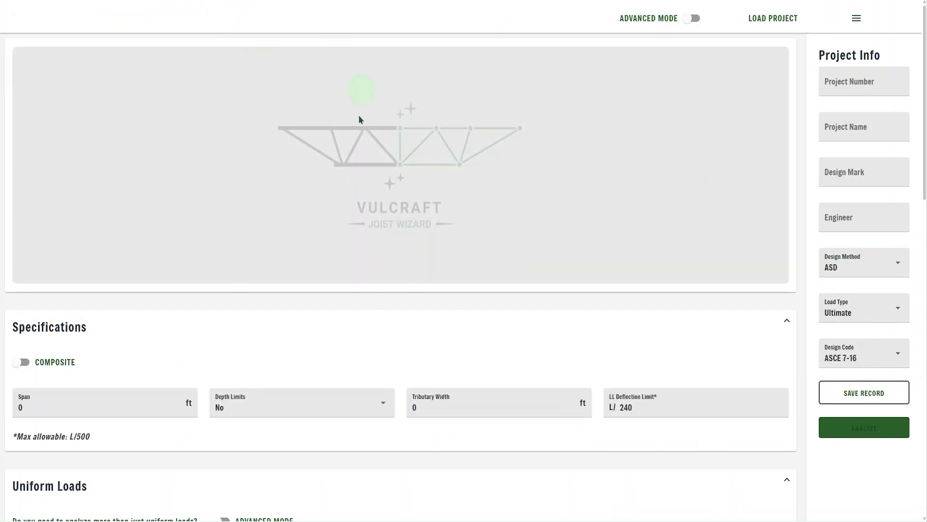
Load the saved composite joist project using the copied record key and review its restored load diagram and specifications
{"action": "left_click", "coordinate": [787, 18]}
{"action": "left_click", "coordinate": [481, 264]}
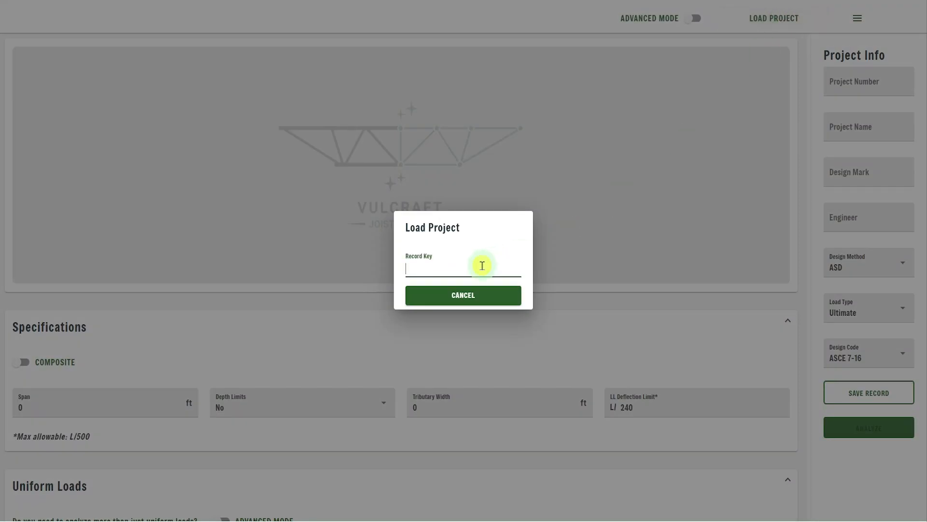
{"action": "key", "text": "ctrl+v"}
{"action": "left_click", "coordinate": [479, 296]}
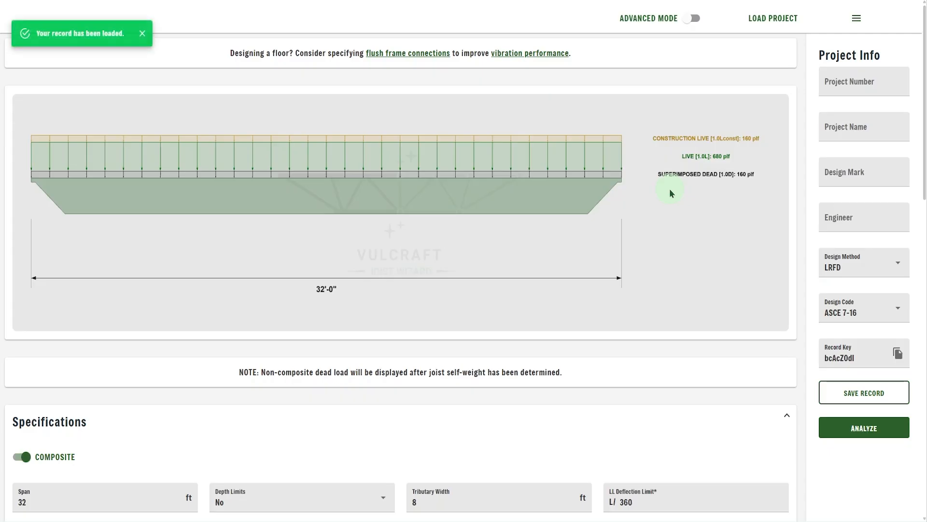
{"action": "scroll", "coordinate": [615, 265], "scroll_direction": "down", "scroll_amount": 4}
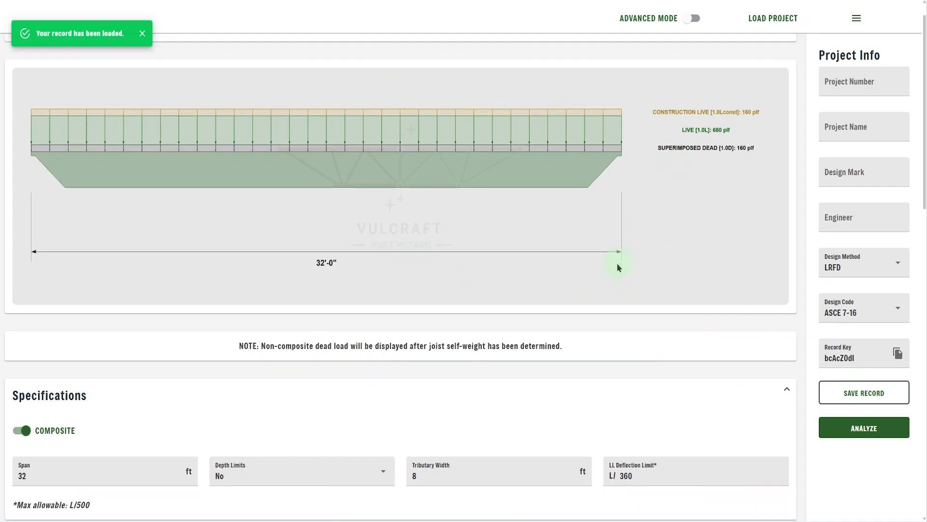
{"action": "scroll", "coordinate": [514, 246], "scroll_direction": "up", "scroll_amount": 4}
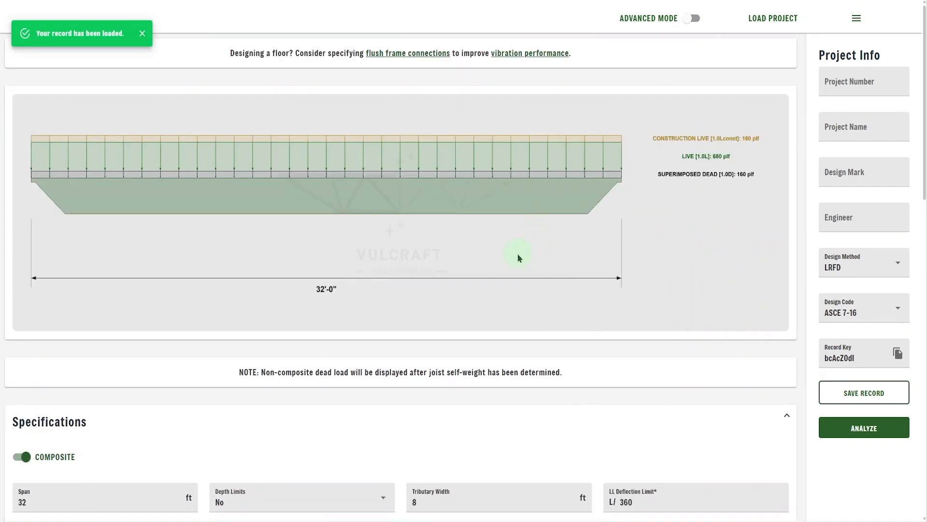
Open the FAQ and read the answer on whether live loads are reduced based on tributary area per ASCE-7
{"action": "left_click", "coordinate": [858, 22]}
{"action": "left_click", "coordinate": [824, 33]}
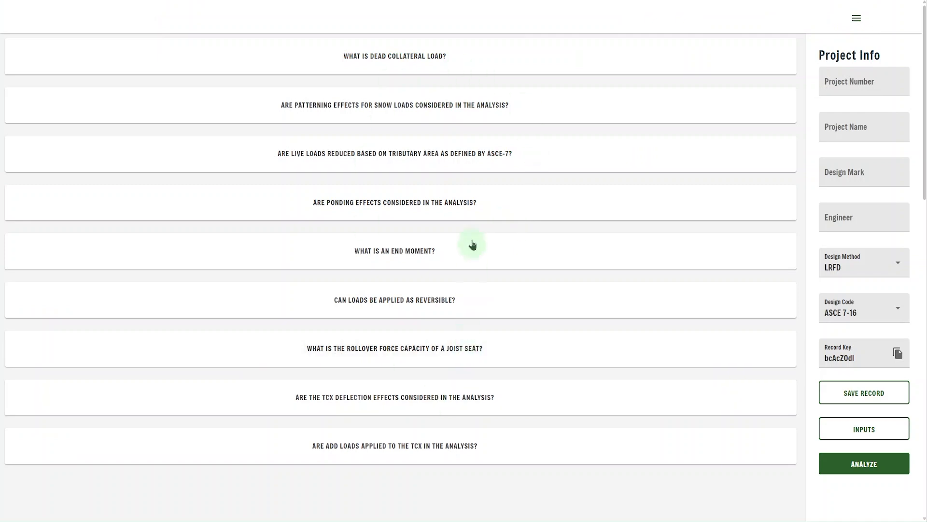
{"action": "left_click", "coordinate": [476, 157]}
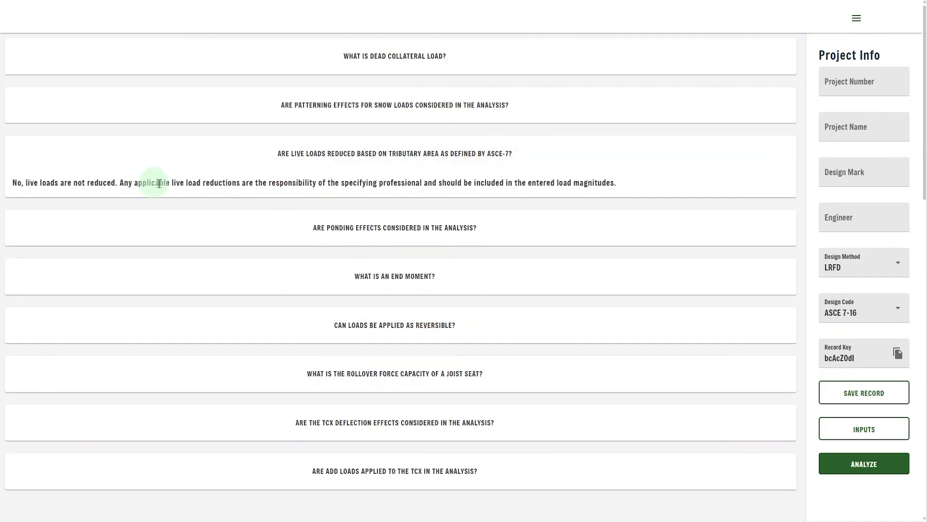
Review the Technical Revisions history from the initial release through version 2026.5.29.0
{"action": "left_click", "coordinate": [857, 18]}
{"action": "left_click", "coordinate": [835, 72]}
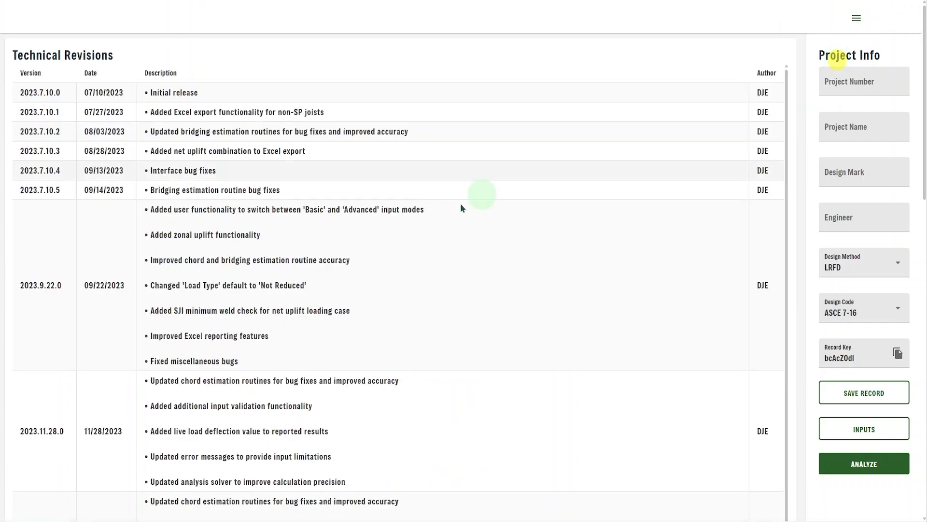
{"action": "scroll", "coordinate": [485, 275], "scroll_direction": "down", "scroll_amount": 15}
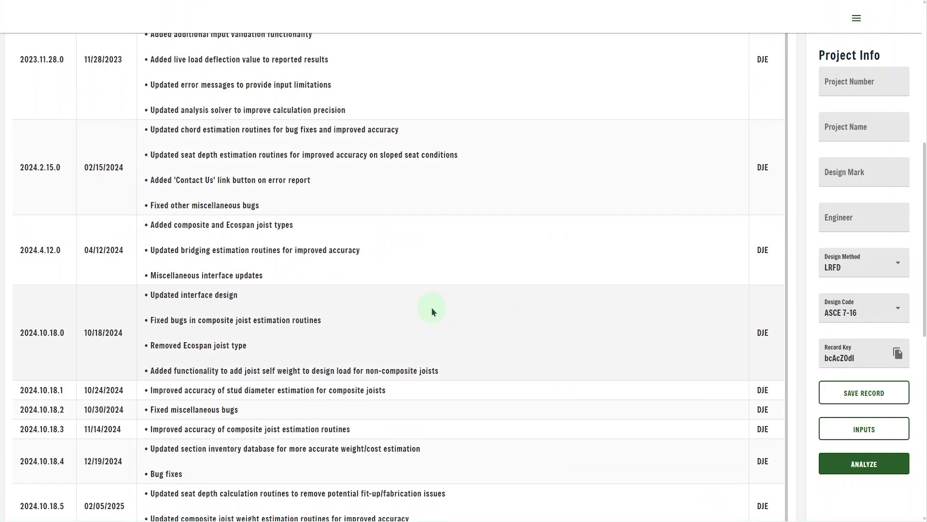
{"action": "scroll", "coordinate": [410, 296], "scroll_direction": "down", "scroll_amount": 5}
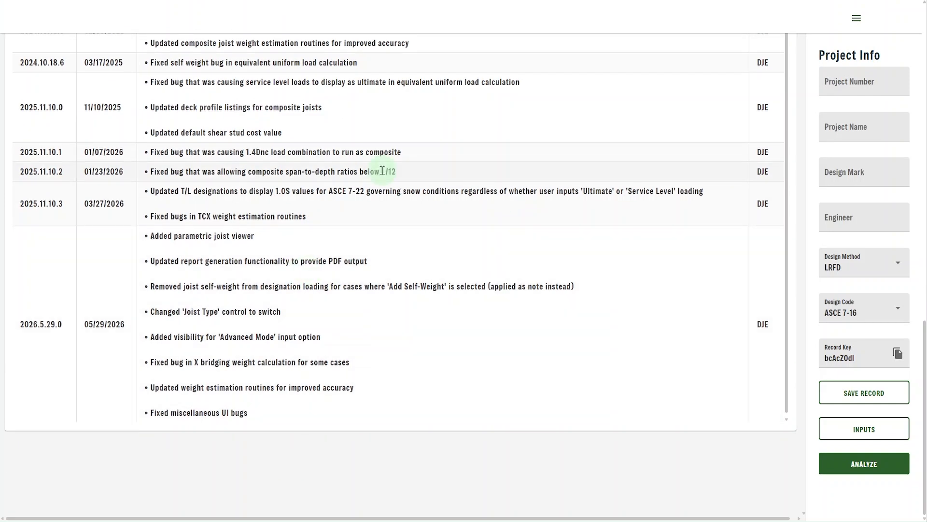
{"action": "scroll", "coordinate": [382, 202], "scroll_direction": "up", "scroll_amount": 6}
Look through the Licensing page's third-party software licences
{"action": "left_click", "coordinate": [861, 23]}
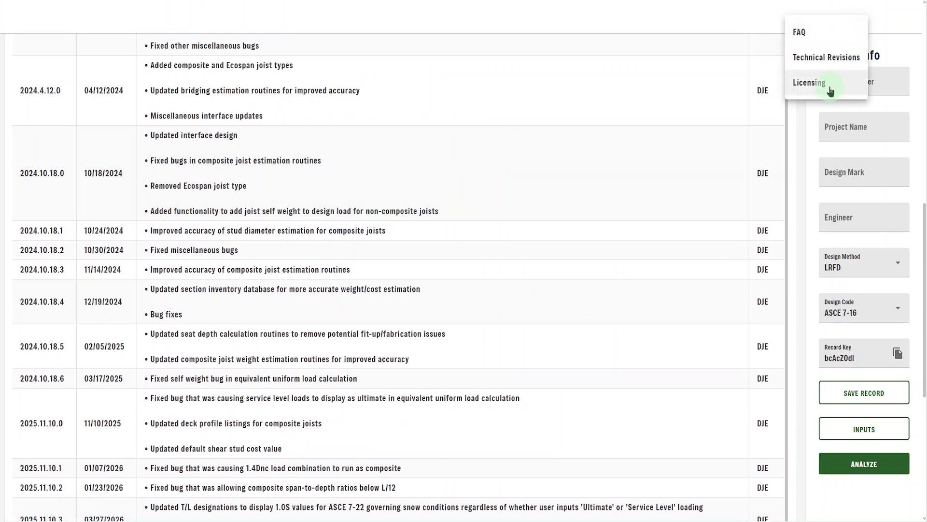
{"action": "left_click", "coordinate": [823, 83]}
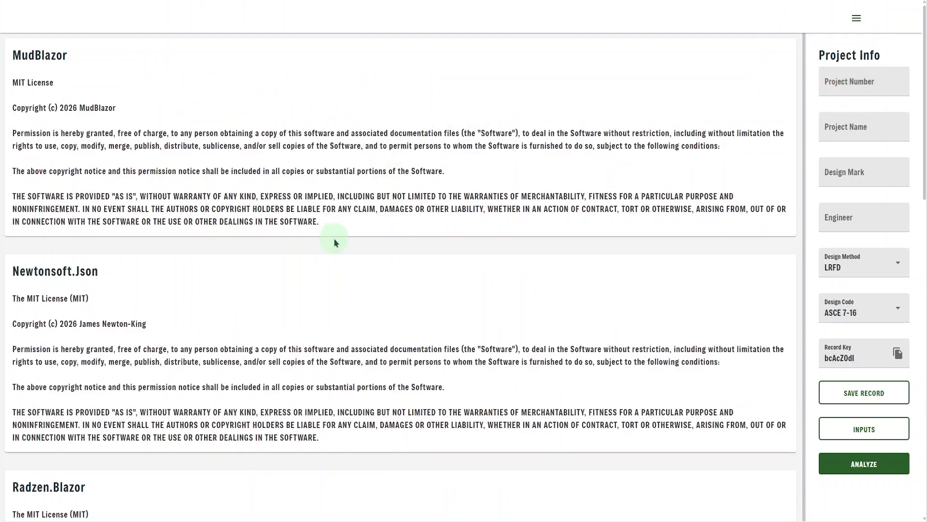
{"action": "scroll", "coordinate": [331, 242], "scroll_direction": "down", "scroll_amount": 5}
{"action": "scroll", "coordinate": [284, 193], "scroll_direction": "up", "scroll_amount": 5}
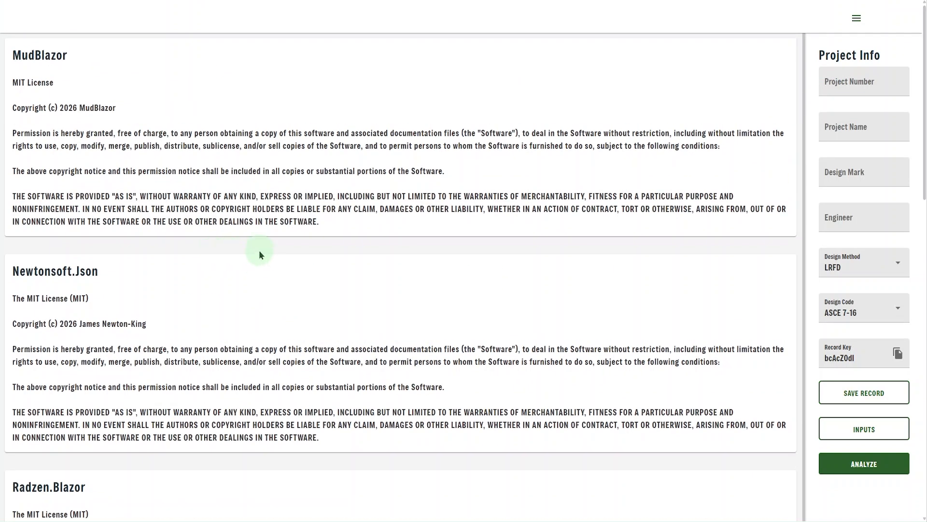
{"action": "left_click", "coordinate": [857, 22]}
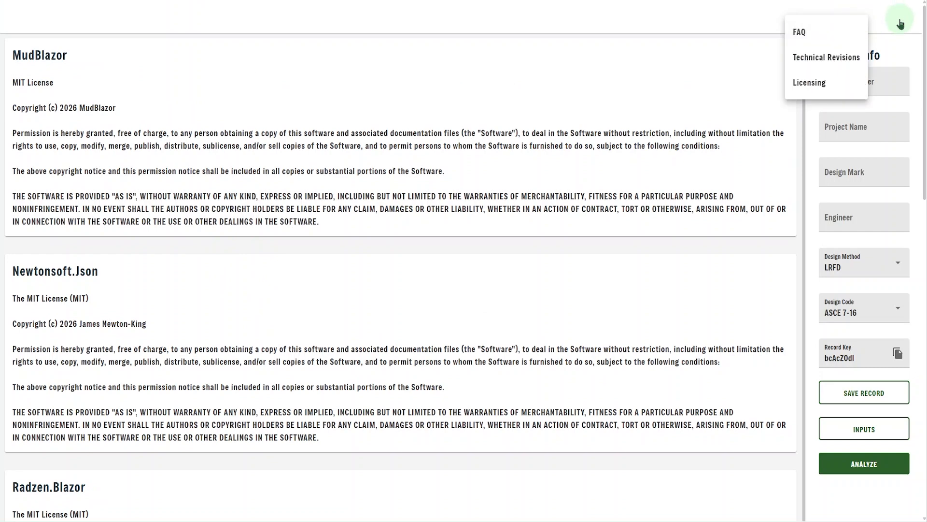